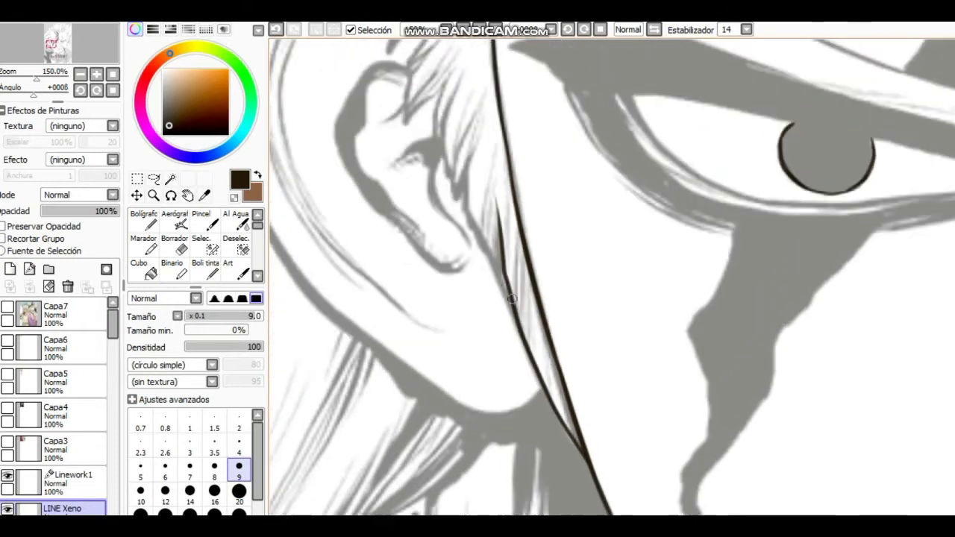
- Ink the jagged sideburn hair strands over the ear with dark brown lines on the LINE Xeno layer
left_click_drag(515, 313, 469, 177)
left_click_drag(468, 177, 483, 214)
left_click_drag(597, 224, 600, 254)
left_click_drag(467, 171, 433, 202)
left_click_drag(596, 224, 618, 273)
mouse_move(478, 135)
left_mouse_down()
mouse_move(448, 198)
mouse_move(418, 179)
left_mouse_up()
left_click_drag(597, 224, 597, 281)
left_click_drag(544, 93, 448, 194)
mouse_move(597, 224)
left_mouse_down()
mouse_move(619, 266)
mouse_move(597, 283)
mouse_move(567, 268)
left_mouse_up()
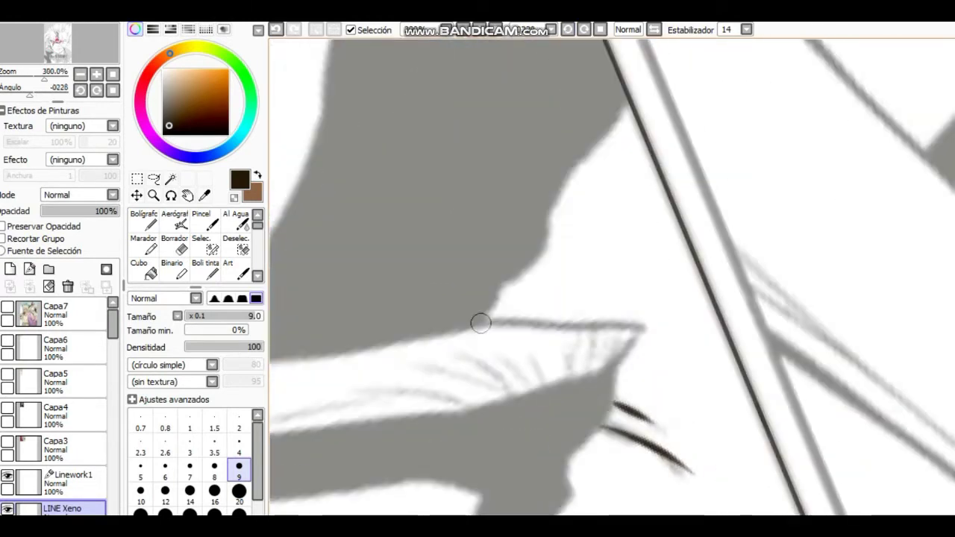
- Outline the lower branches of the dark forehead marking beside the vertical center line
left_click_drag(630, 104, 485, 332)
left_click_drag(597, 224, 627, 239)
mouse_move(444, 381)
left_mouse_down()
mouse_move(528, 104)
mouse_move(537, 262)
mouse_move(564, 252)
left_mouse_up()
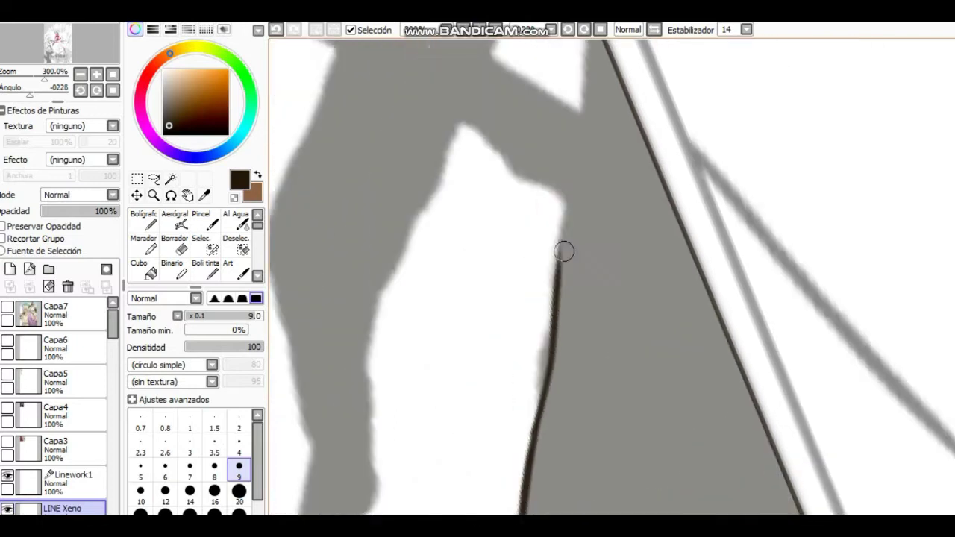
left_click_drag(447, 228, 379, 426)
mouse_move(418, 395)
left_mouse_down()
mouse_move(380, 288)
mouse_move(388, 146)
left_mouse_up()
left_click_drag(386, 313, 425, 128)
left_click_drag(416, 195, 396, 283)
mouse_move(389, 294)
left_mouse_down()
mouse_move(445, 169)
mouse_move(433, 191)
left_mouse_up()
left_click_drag(687, 132, 631, 91)
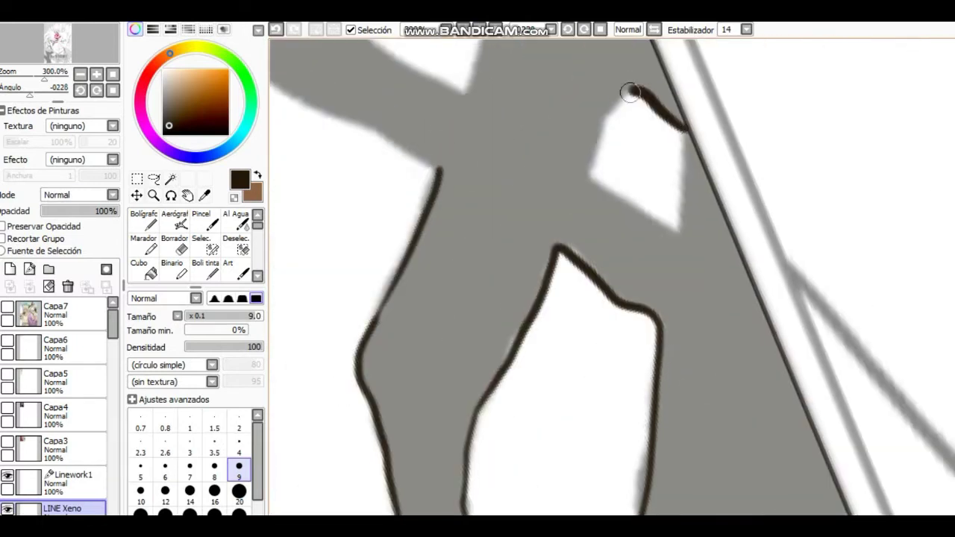
- Outline the white gap by the center line and the narrow forehead stripe up to the hairline
scroll(684, 128, "down", 1)
mouse_move(684, 128)
left_mouse_down()
mouse_move(567, 224)
mouse_move(561, 119)
left_mouse_up()
mouse_move(561, 119)
left_mouse_down()
mouse_move(569, 350)
mouse_move(612, 69)
left_mouse_up()
left_click_drag(612, 69, 605, 195)
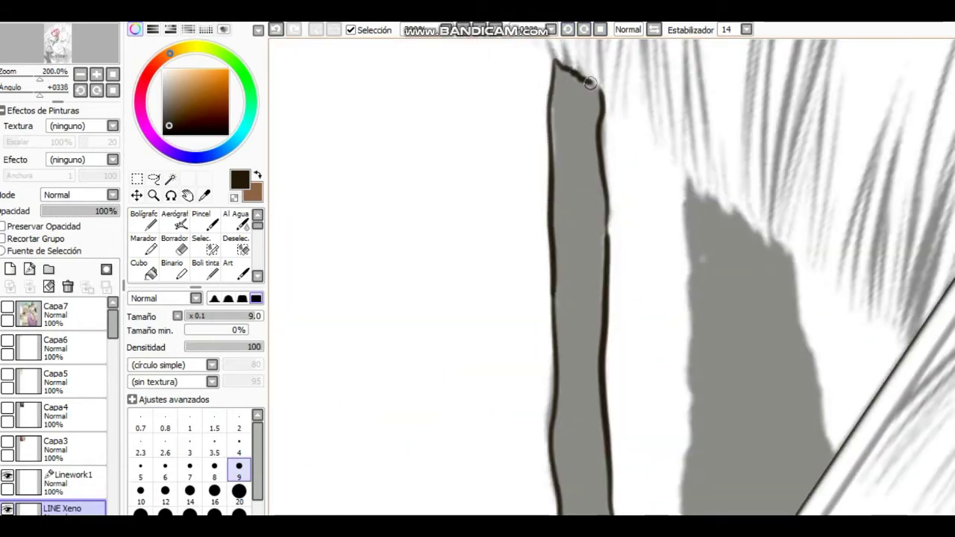
left_click_drag(589, 82, 548, 49)
- Outline the wide forehead stripe, including its jagged upper edge and the side facing the narrow stripe
mouse_move(641, 140)
left_mouse_down()
mouse_move(697, 185)
mouse_move(752, 250)
left_mouse_up()
left_click_drag(751, 250, 737, 205)
left_click_drag(752, 283, 770, 373)
left_click_drag(770, 373, 770, 332)
left_click_drag(623, 411, 631, 308)
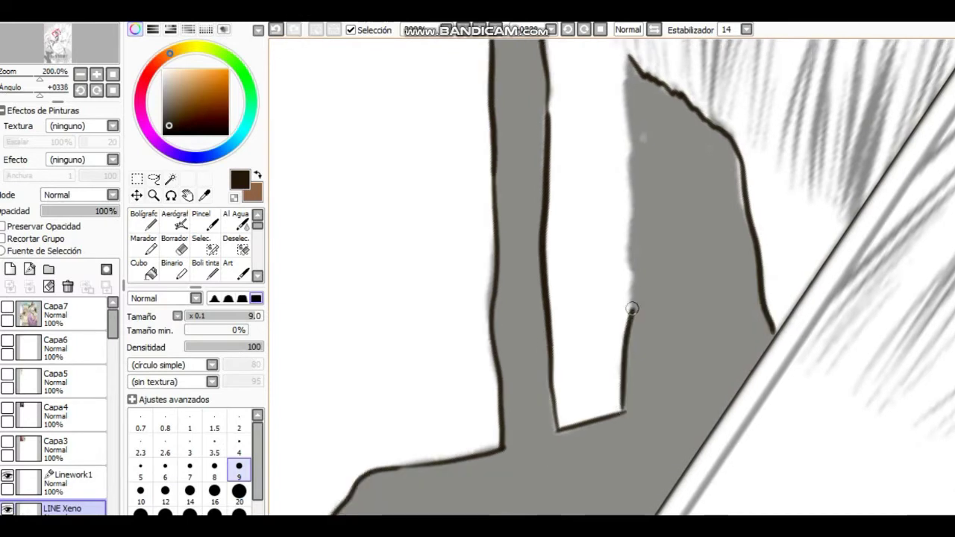
left_click_drag(634, 78, 568, 224)
- Ink the long curved hair strands rising from the narrow forehead stripe, redoing the misplaced stroke
scroll(634, 269, "down", 1)
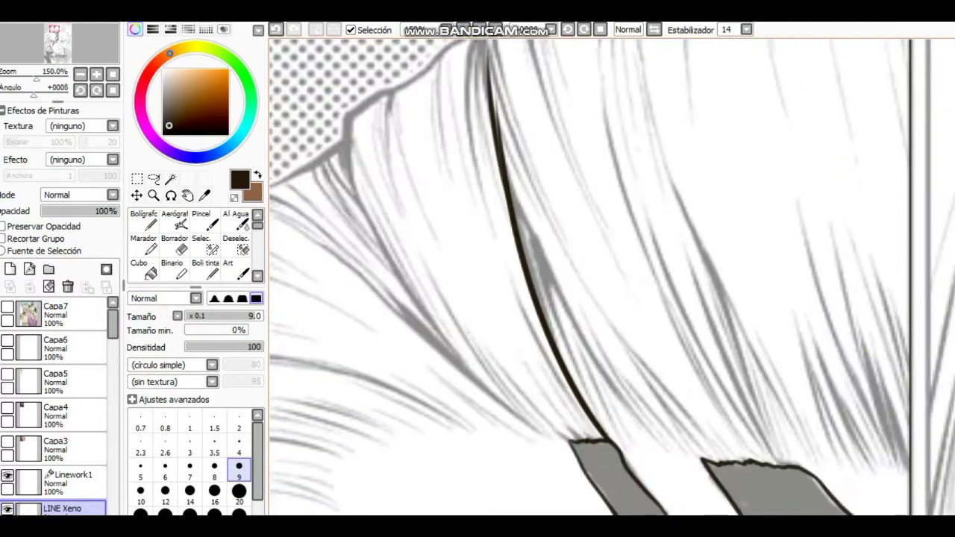
left_click_drag(505, 168, 520, 250)
key("ctrl+z")
left_click_drag(522, 335, 455, 164)
left_click_drag(464, 134, 606, 362)
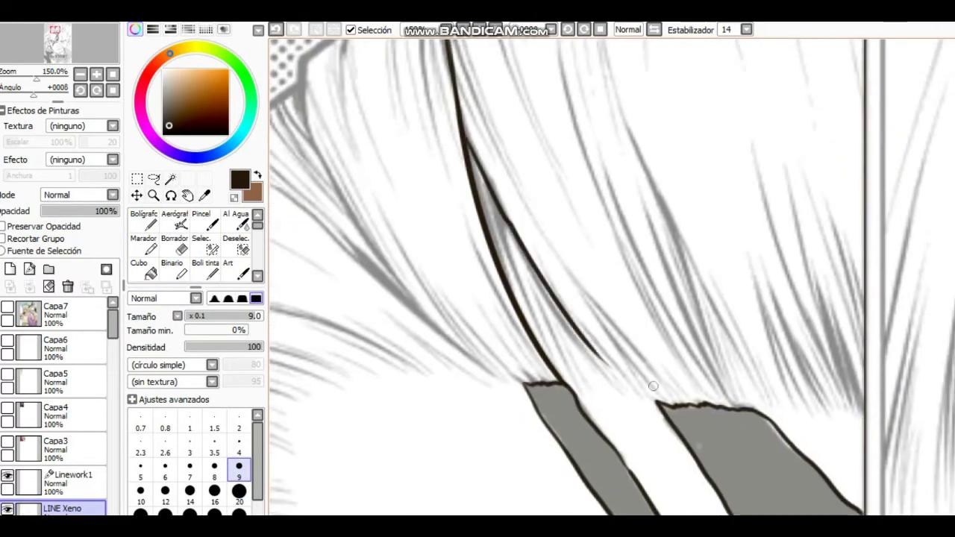
left_click_drag(568, 265, 547, 202)
left_click_drag(470, 56, 500, 224)
scroll(548, 202, "down", 1)
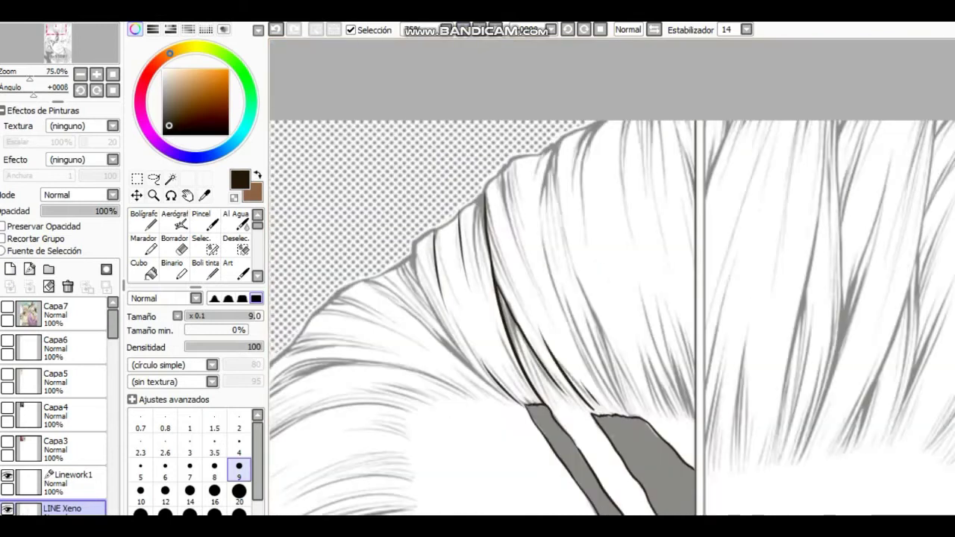
- Ink tapered hair strands along the hairline between the forehead stripes and the vertical center line
left_click_drag(649, 143, 663, 266)
left_click_drag(685, 139, 658, 44)
left_click_drag(613, 149, 664, 306)
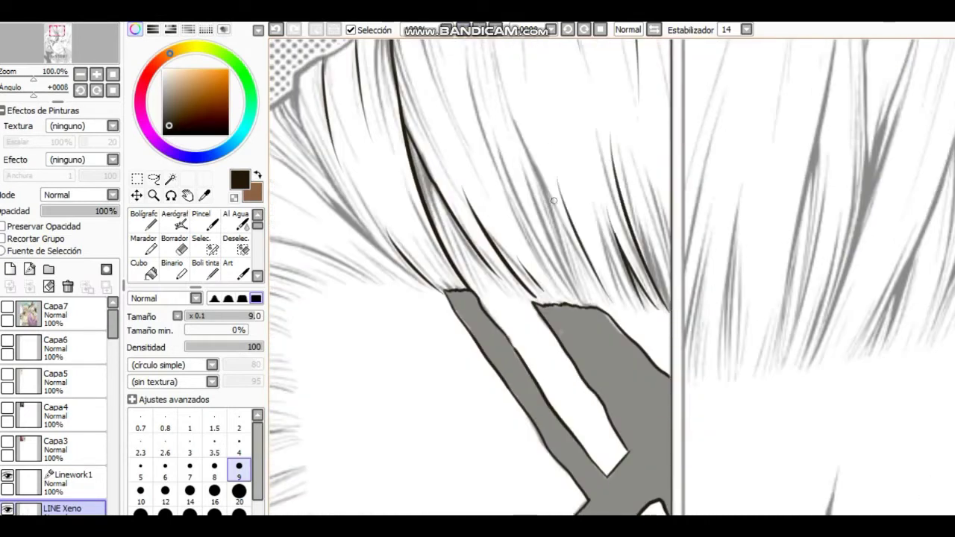
left_click_drag(653, 183, 477, 224)
scroll(477, 224, "up", 2)
- Outline the dark marking's edge over the eye and the white of the eye around the iris
mouse_move(437, 433)
left_mouse_down()
mouse_move(426, 373)
mouse_move(496, 231)
mouse_move(559, 140)
mouse_move(518, 284)
left_mouse_up()
mouse_move(561, 43)
left_mouse_down()
mouse_move(418, 261)
mouse_move(388, 418)
left_mouse_up()
mouse_move(367, 440)
left_mouse_down()
mouse_move(380, 319)
mouse_move(541, 63)
left_mouse_up()
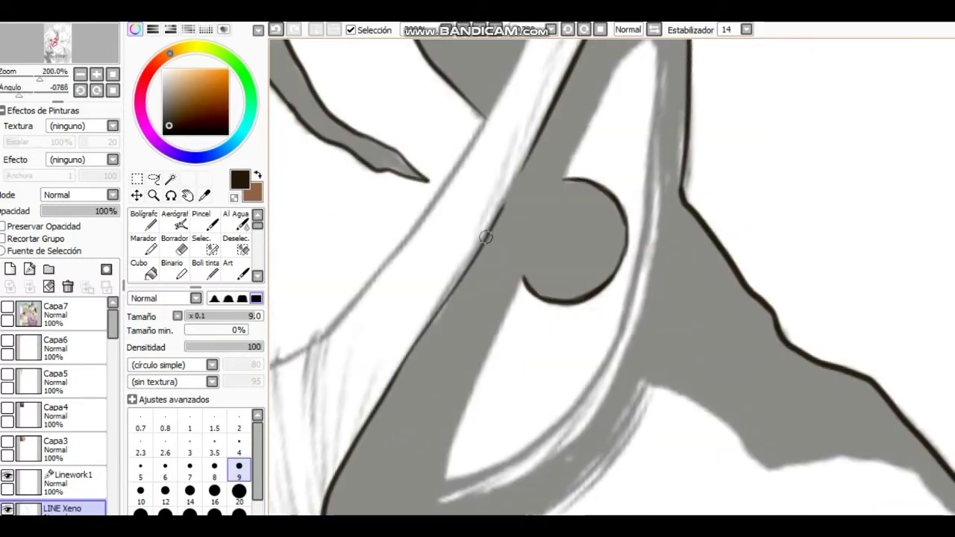
mouse_move(455, 246)
left_mouse_down()
mouse_move(633, 70)
mouse_move(442, 426)
left_mouse_up()
left_click_drag(615, 232, 611, 345)
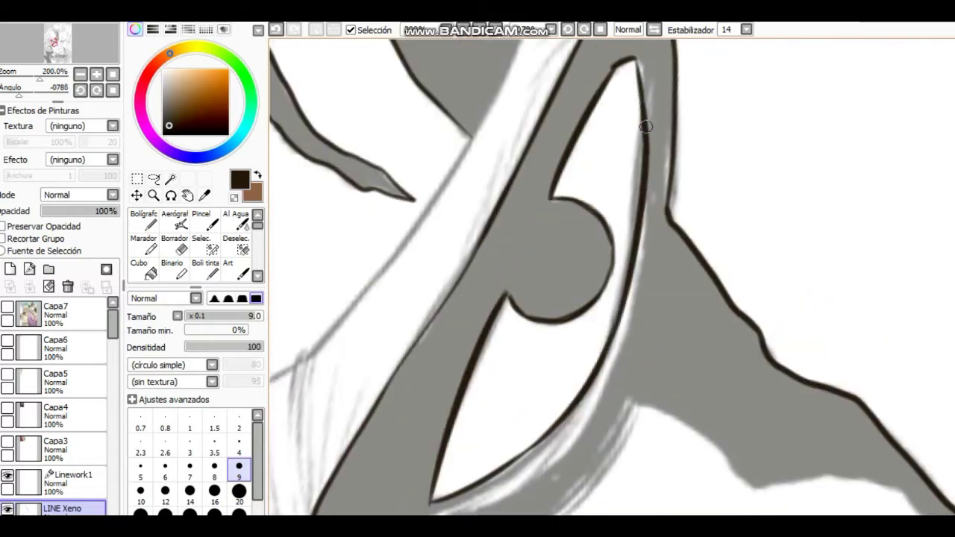
- Outline the thin lower-lid highlight, the eye marking's lower edge and its tapering crack down the cheek
scroll(646, 127, "up", 2)
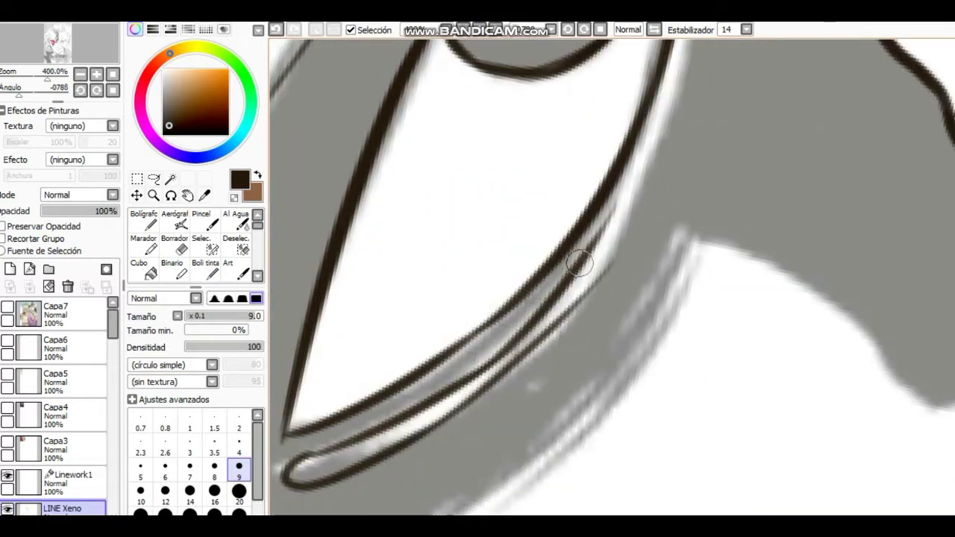
mouse_move(575, 314)
left_mouse_down()
mouse_move(579, 231)
mouse_move(594, 237)
mouse_move(714, 398)
mouse_move(827, 436)
left_mouse_up()
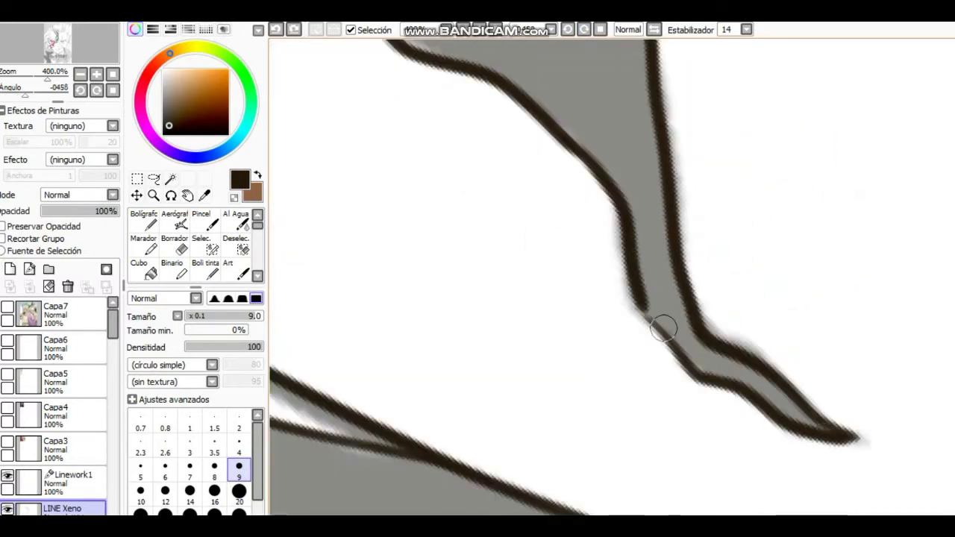
mouse_move(663, 328)
left_mouse_down()
mouse_move(545, 194)
mouse_move(531, 311)
mouse_move(539, 309)
mouse_move(522, 321)
left_mouse_up()
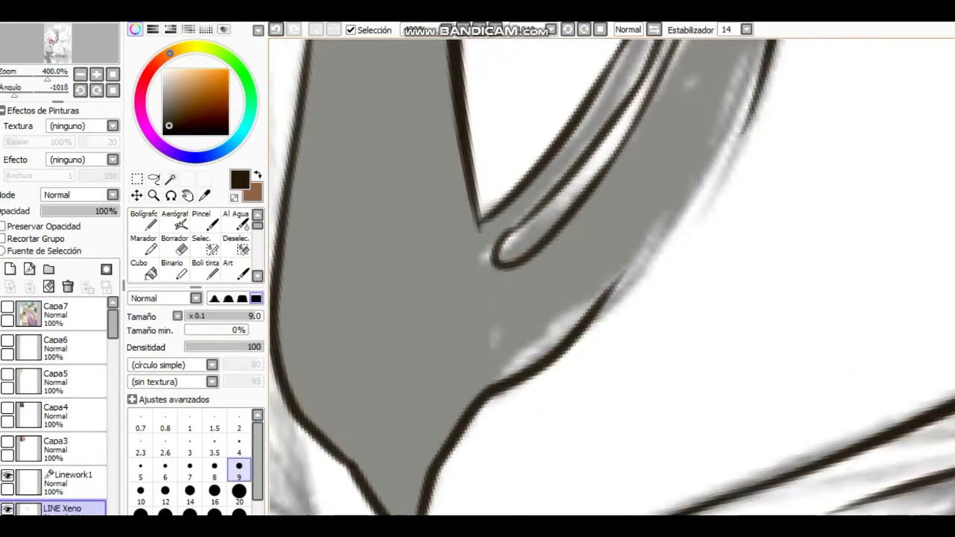
mouse_move(469, 417)
left_mouse_down()
mouse_move(480, 369)
mouse_move(522, 321)
mouse_move(463, 298)
mouse_move(452, 463)
mouse_move(616, 194)
mouse_move(565, 279)
mouse_move(401, 443)
mouse_move(565, 246)
mouse_move(665, 174)
mouse_move(576, 195)
mouse_move(664, 61)
left_mouse_up()
- Ink the nose contour and the nostril strokes beside the vertical center line
key("Delete")
key("Home")
scroll(522, 299, "up", 5)
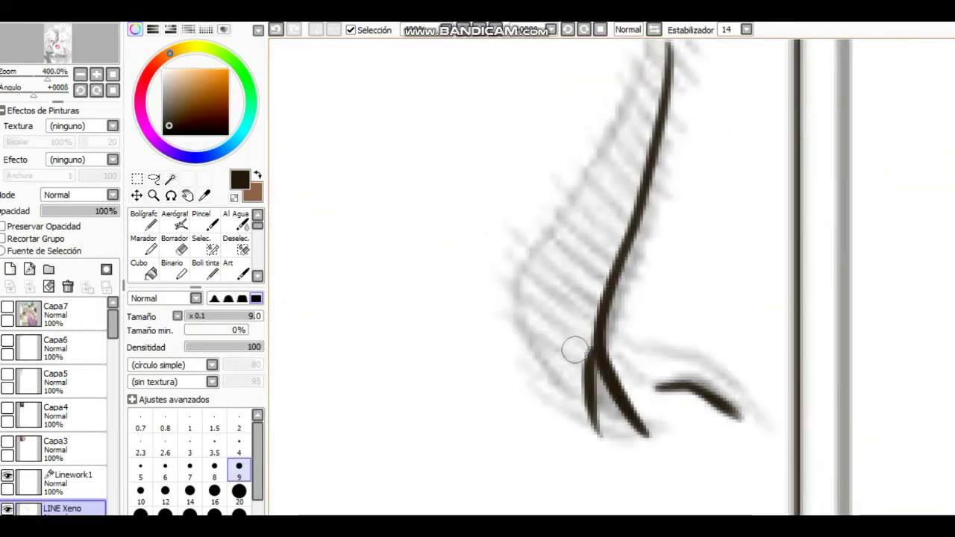
- Ink the mouth line with its thick corner and the crease beneath the lower lip
scroll(574, 349, "down", 3)
scroll(746, 154, "up", 4)
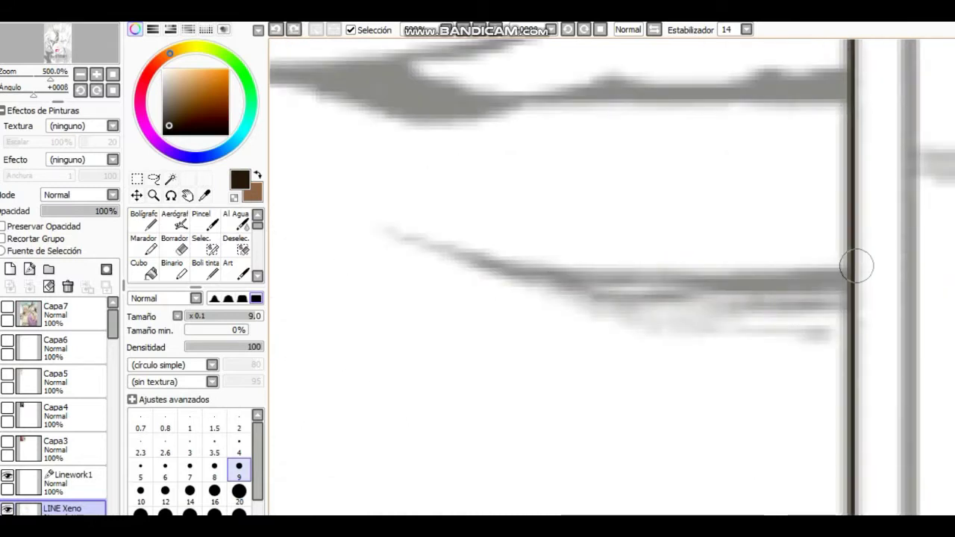
mouse_move(857, 266)
left_mouse_down()
mouse_move(858, 373)
mouse_move(438, 261)
mouse_move(389, 200)
left_mouse_up()
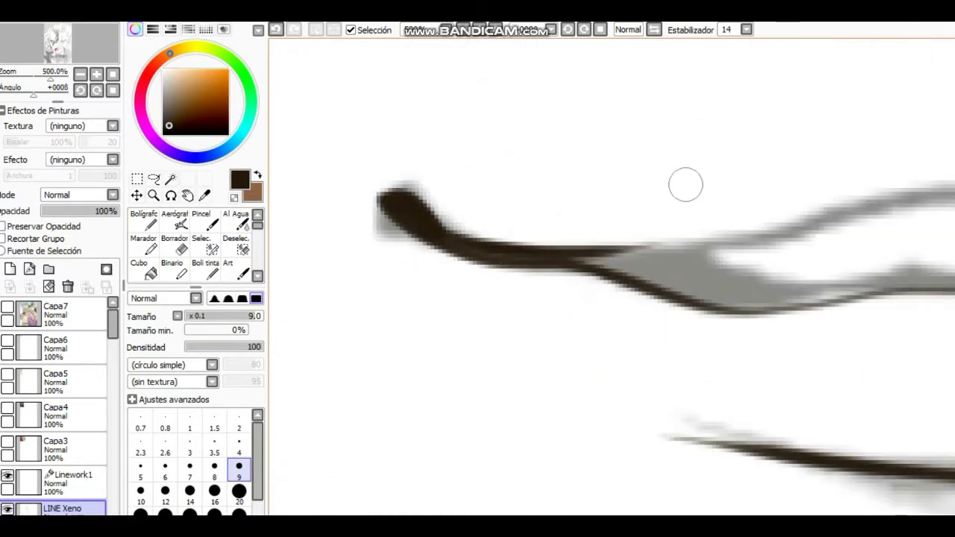
mouse_move(685, 185)
left_mouse_down()
mouse_move(533, 316)
mouse_move(564, 325)
mouse_move(567, 336)
mouse_move(555, 438)
mouse_move(529, 384)
mouse_move(550, 85)
mouse_move(532, 380)
mouse_move(559, 151)
mouse_move(544, 239)
mouse_move(574, 329)
mouse_move(522, 224)
mouse_move(671, 209)
left_mouse_up()
- Ink the jaw and neck lines and the inner curve of the collar over the title lettering
scroll(567, 336, "down", 3)
scroll(567, 336, "up", 2)
scroll(522, 224, "down", 2)
scroll(742, 213, "up", 1)
left_click_drag(742, 213, 585, 249)
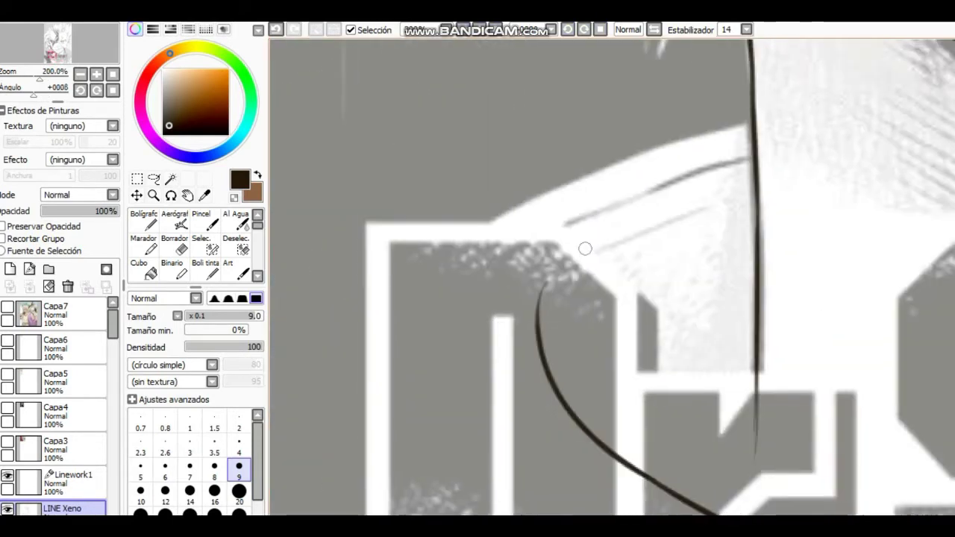
- Ink the collar's outer edge and the lapel and fold lines down to the page's lower edge
scroll(597, 157, "down", 3)
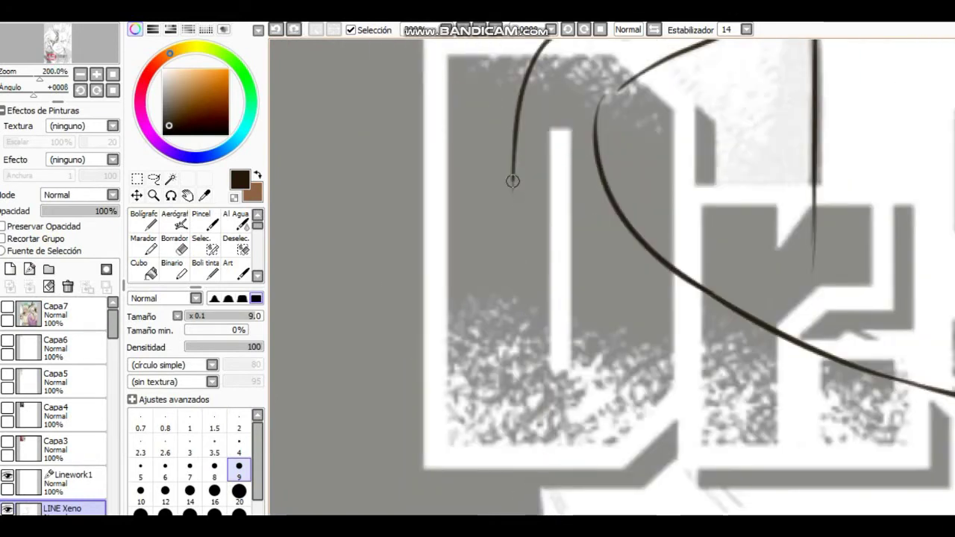
scroll(513, 181, "down", 5)
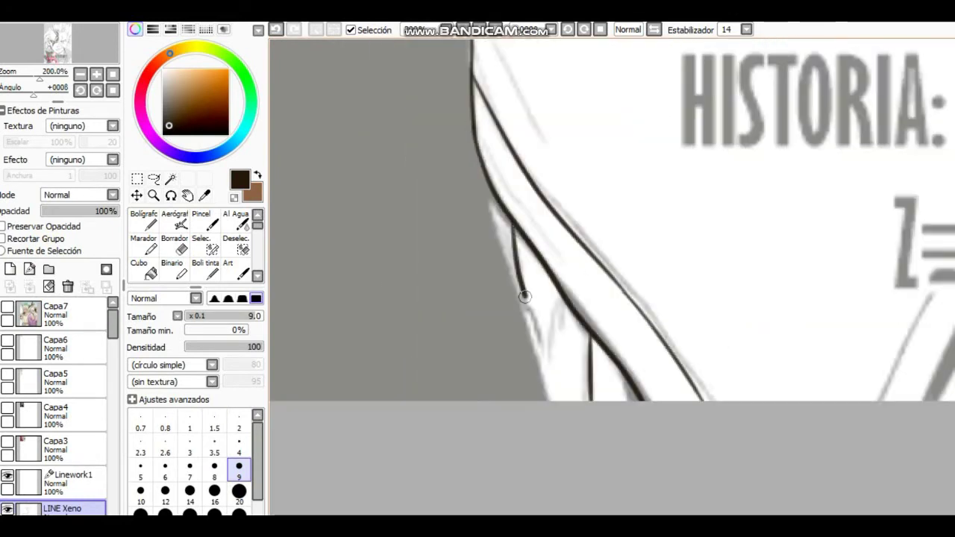
scroll(524, 296, "right", 5)
scroll(582, 269, "up", 3)
scroll(641, 236, "down", 3)
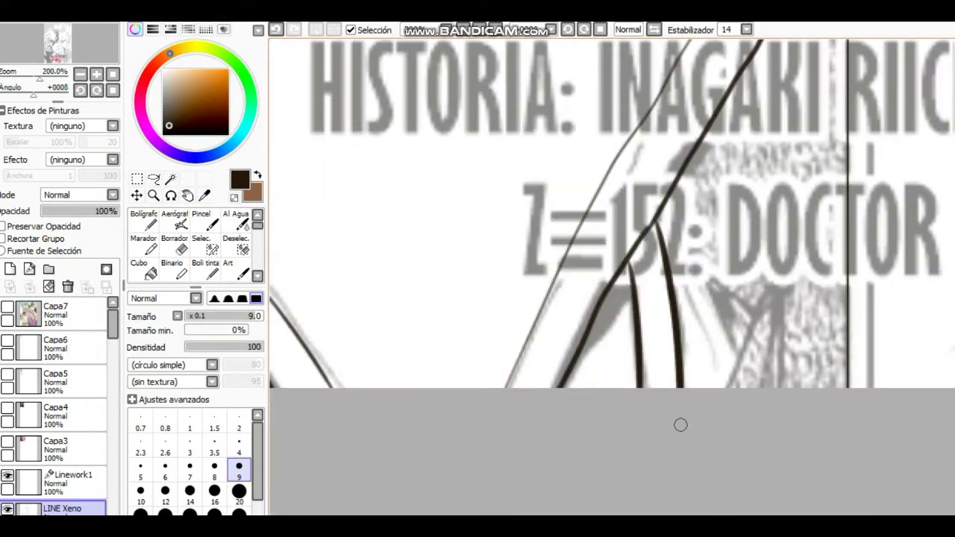
- Ink the remaining clothing folds beside the center line beneath the title text
scroll(680, 425, "right", 3)
scroll(680, 425, "up", 1)
left_click_drag(573, 241, 633, 377)
key("minus")
key("minus")
key("minus")
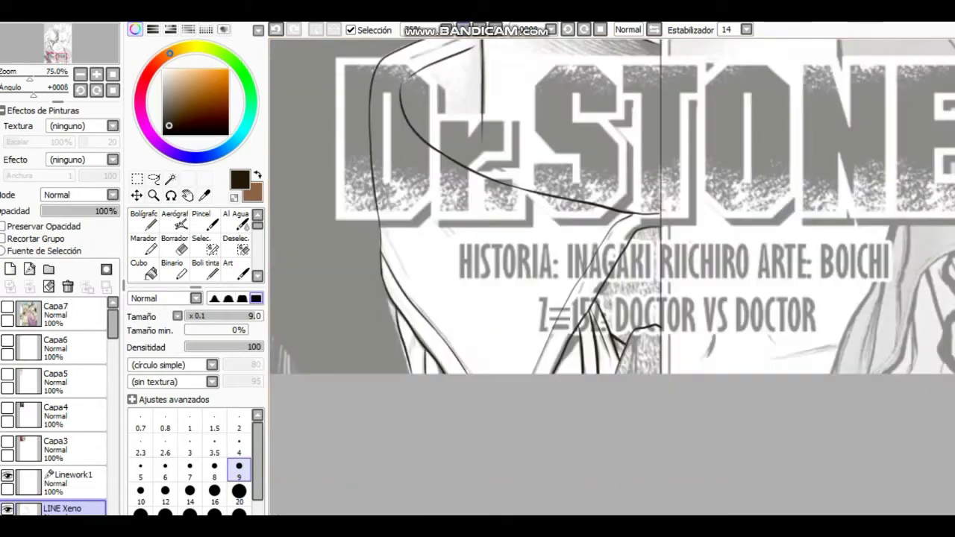
- Ink the pointed hair lock hanging beside the neck, with its outer edges and inner strands
key("plus")
key("plus")
key("plus")
key("plus")
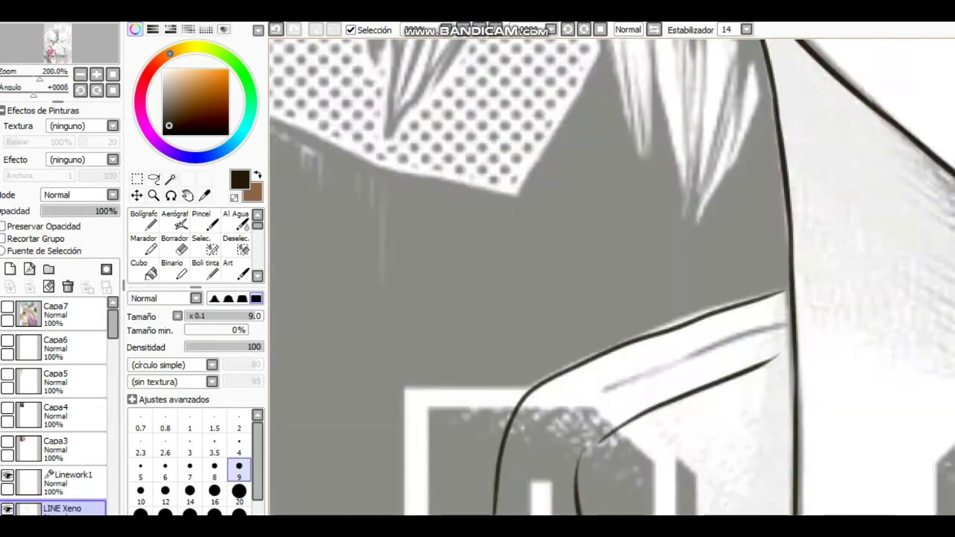
scroll(611, 276, "right", 3)
scroll(461, 265, "left", 2)
scroll(461, 264, "down", 2)
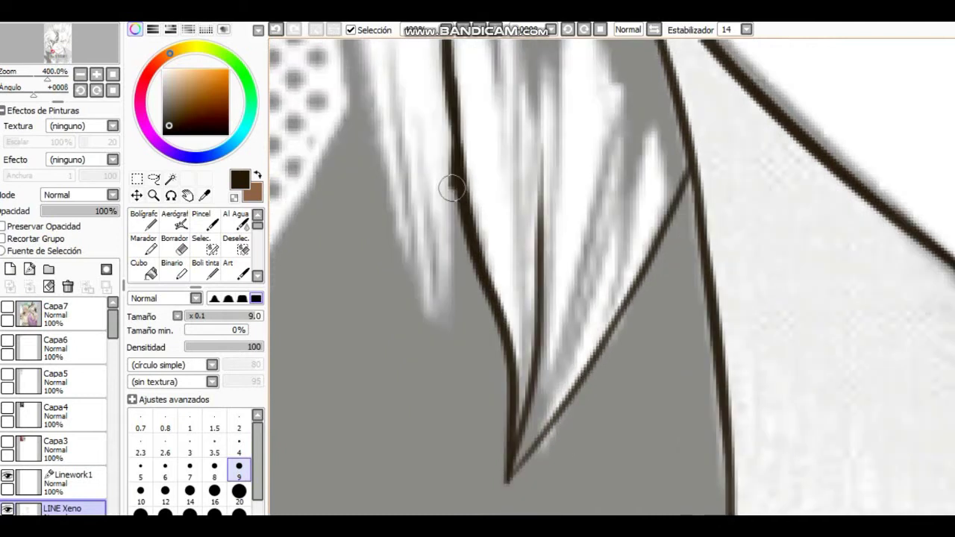
key("minus")
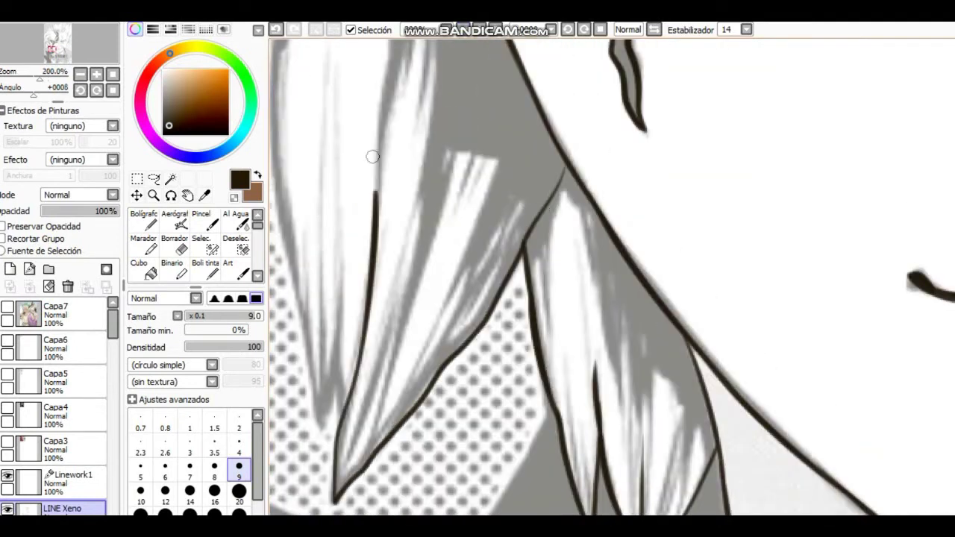
- Ink the double-tipped hair lock behind the jaw over the dotted background, including its inner strands
scroll(448, 224, "down", 1)
scroll(448, 224, "left", 1)
left_click_drag(474, 339, 535, 92)
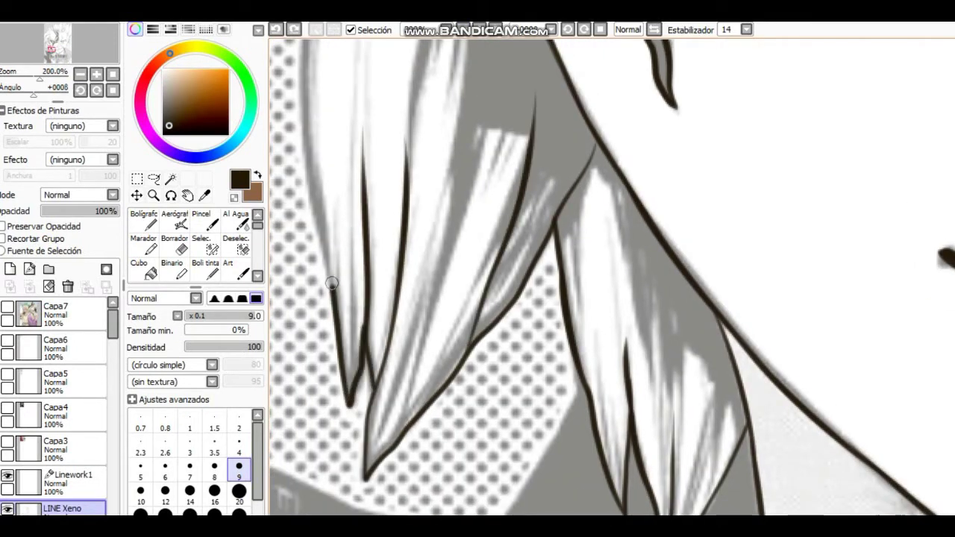
left_click_drag(347, 326, 347, 154)
- Ink the next group of pointed hair locks farther back below the ear
key("Delete")
key("Delete")
scroll(450, 212, "down", 2)
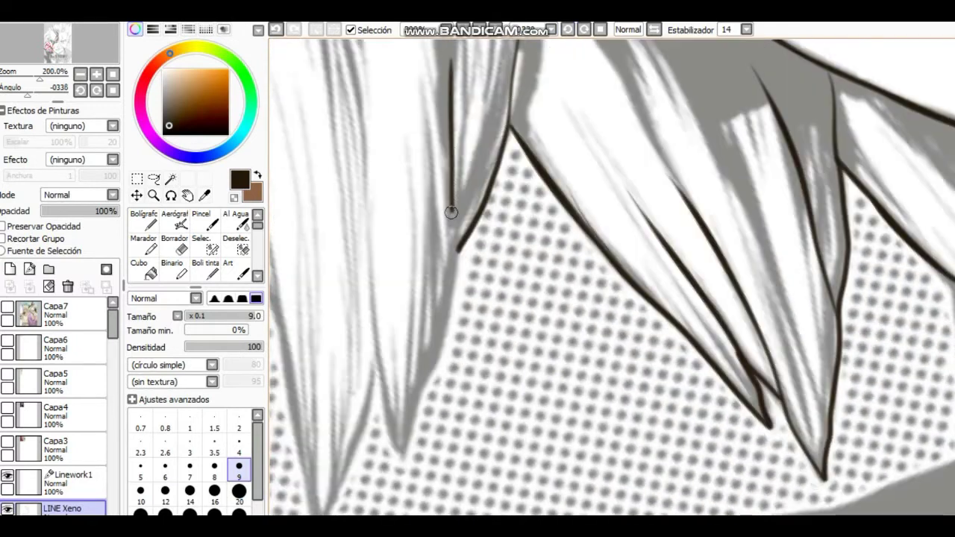
left_click_drag(406, 448, 366, 288)
scroll(448, 298, "down", 2)
- Ink the long hair strands that run behind the ear to the page's edge
scroll(364, 235, "up", 8)
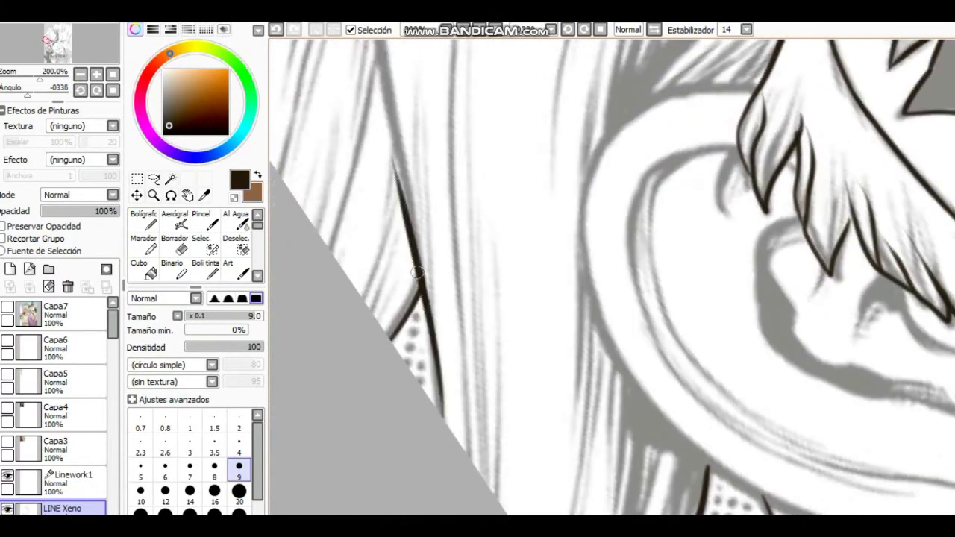
mouse_move(426, 345)
left_mouse_down()
mouse_move(420, 123)
mouse_move(443, 464)
left_mouse_up()
scroll(443, 463, "up", 6)
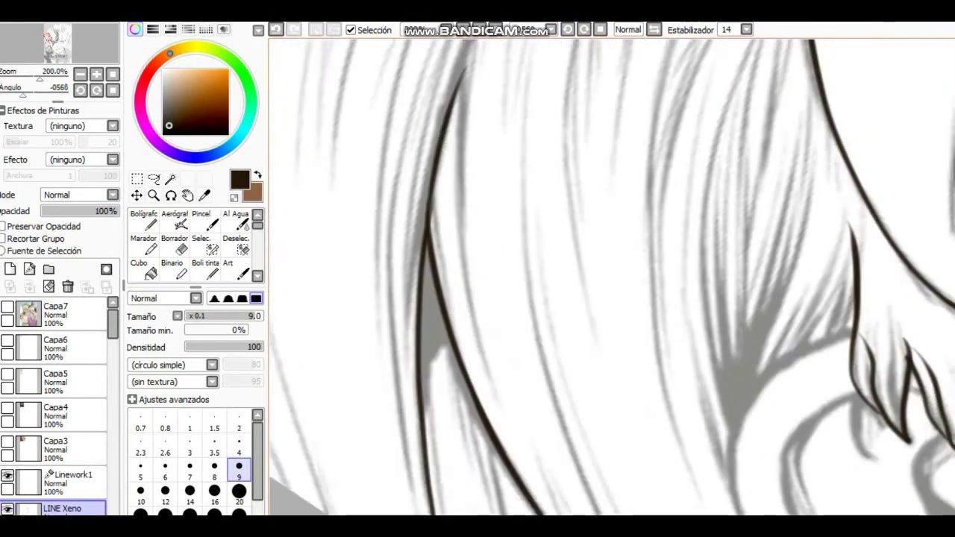
scroll(415, 240, "down", 3)
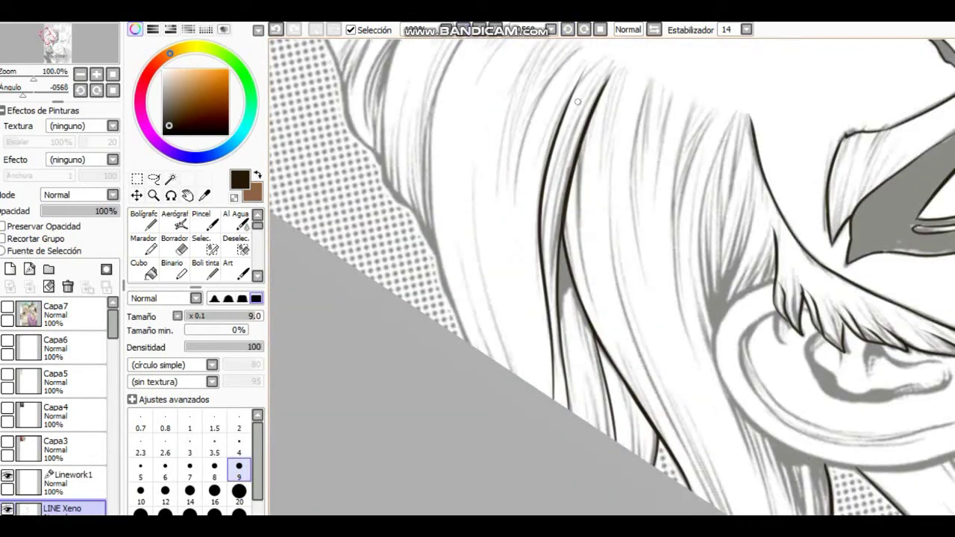
- Ink the swept-back strands at the temple and the hair's outer contour against the dotted background
scroll(415, 240, "up", 4)
scroll(416, 240, "up", 2)
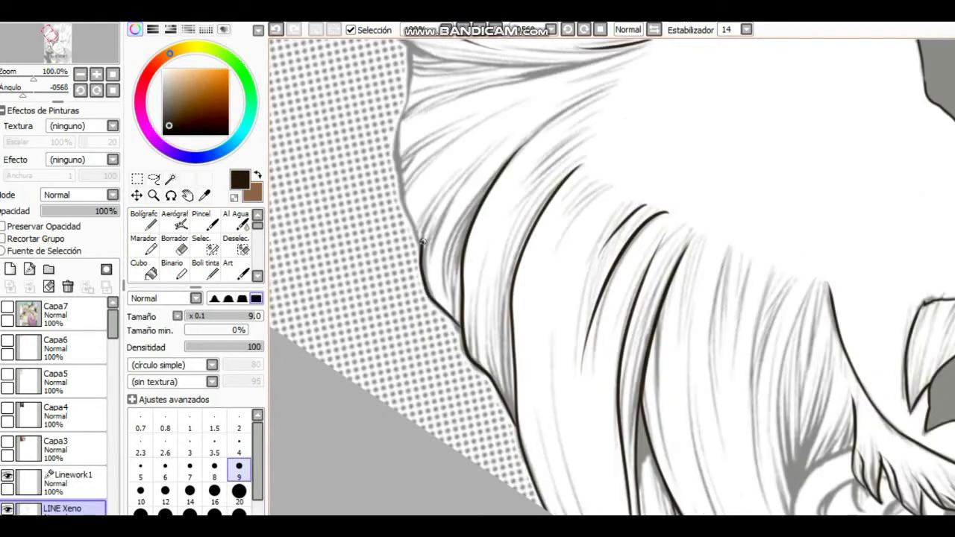
scroll(531, 274, "up", 4)
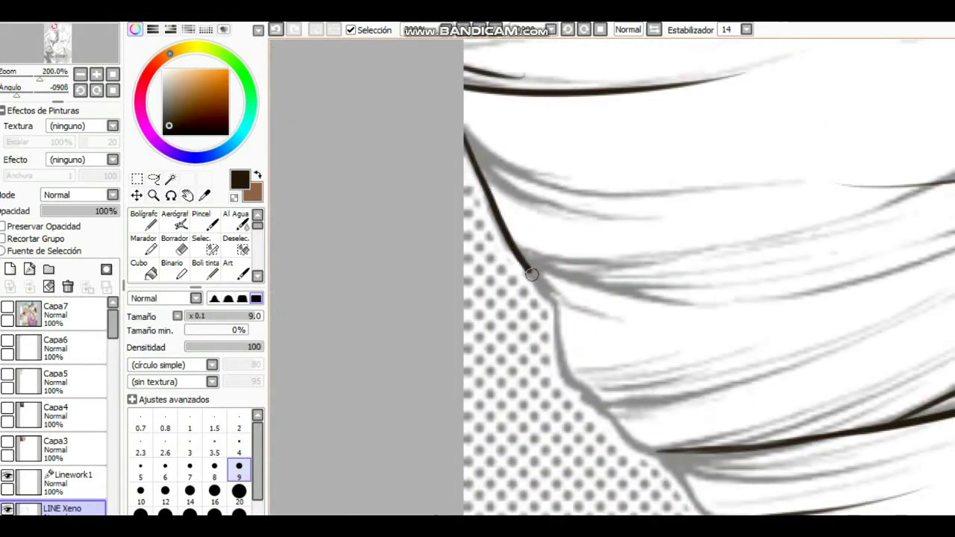
- Continue the hair's outer contour along the dotted background and ink the strands flowing from it
left_click_drag(532, 274, 548, 131)
scroll(549, 130, "down", 1)
left_click_drag(727, 138, 693, 154)
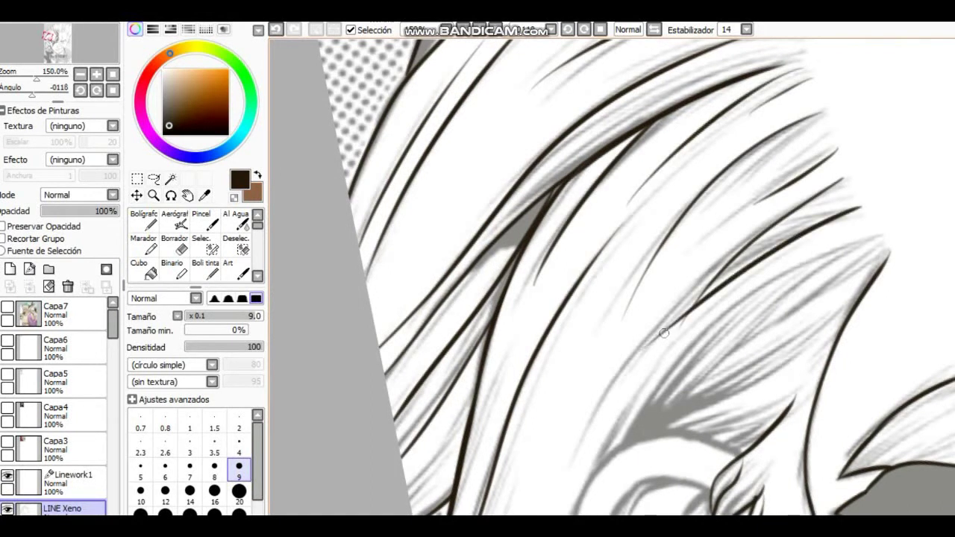
- Ink the hair strands above the ear and outline the ear with its inner folds
left_click_drag(664, 333, 866, 188)
left_click_drag(687, 343, 746, 236)
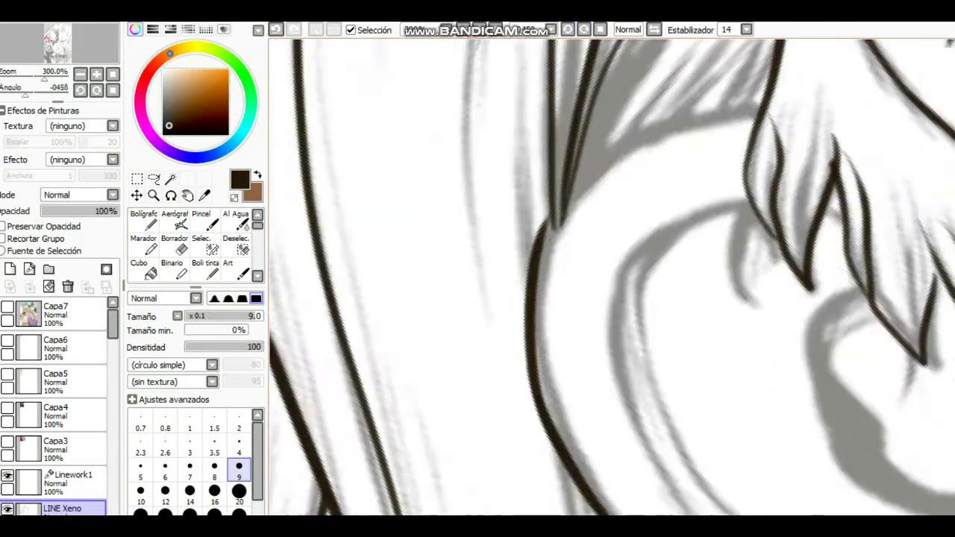
left_click_drag(759, 104, 586, 128)
left_click_drag(646, 506, 508, 187)
scroll(508, 186, "down", 2)
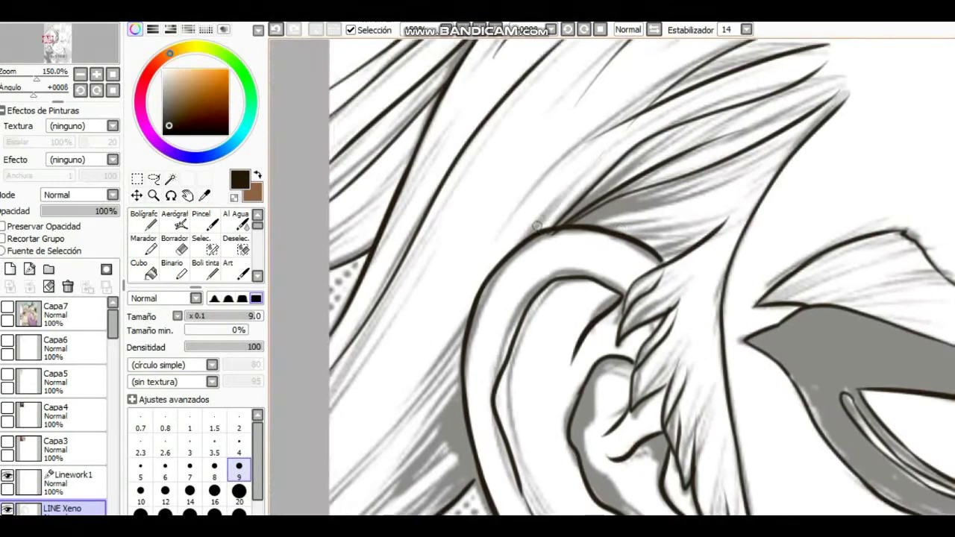
- Ink the pointed hair locks hanging below and behind the ear against the dotted background
left_click_drag(537, 515, 478, 198)
left_click_drag(432, 466, 455, 370)
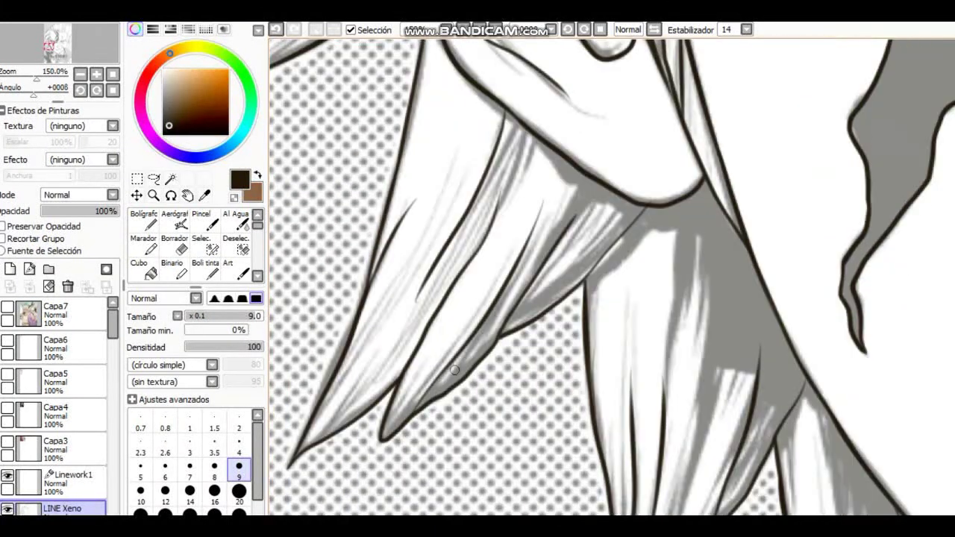
mouse_move(808, 57)
left_mouse_down()
mouse_move(652, 122)
mouse_move(589, 127)
mouse_move(530, 153)
mouse_move(485, 194)
mouse_move(458, 246)
mouse_move(507, 164)
mouse_move(582, 127)
mouse_move(671, 131)
mouse_move(597, 249)
mouse_move(507, 172)
left_mouse_up()
- Ink the edge and folds of the light fabric in the page's lower corner beside the dark coat
left_click_drag(247, 239, 382, 243)
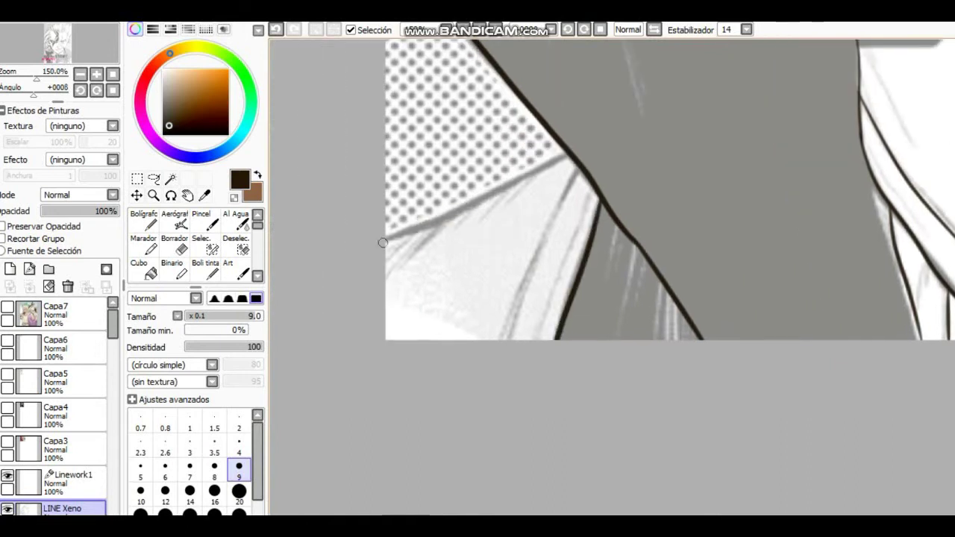
scroll(567, 223, "down", 2)
left_click_drag(567, 52, 451, 201)
scroll(451, 201, "down", 2)
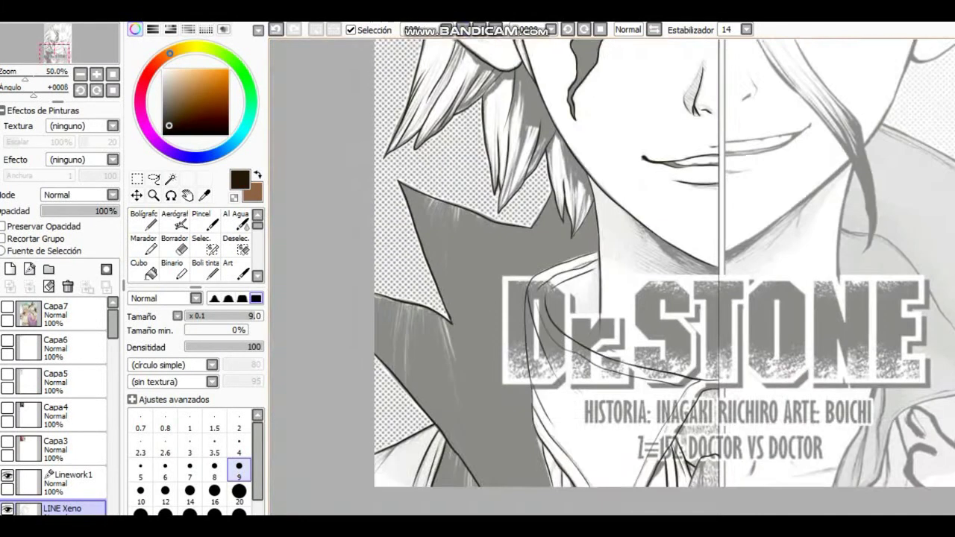
- Ink the side contour of the neck from the jaw down to the collar's front edge
scroll(478, 186, "up", 1)
left_click_drag(485, 89, 556, 173)
scroll(557, 172, "up", 1)
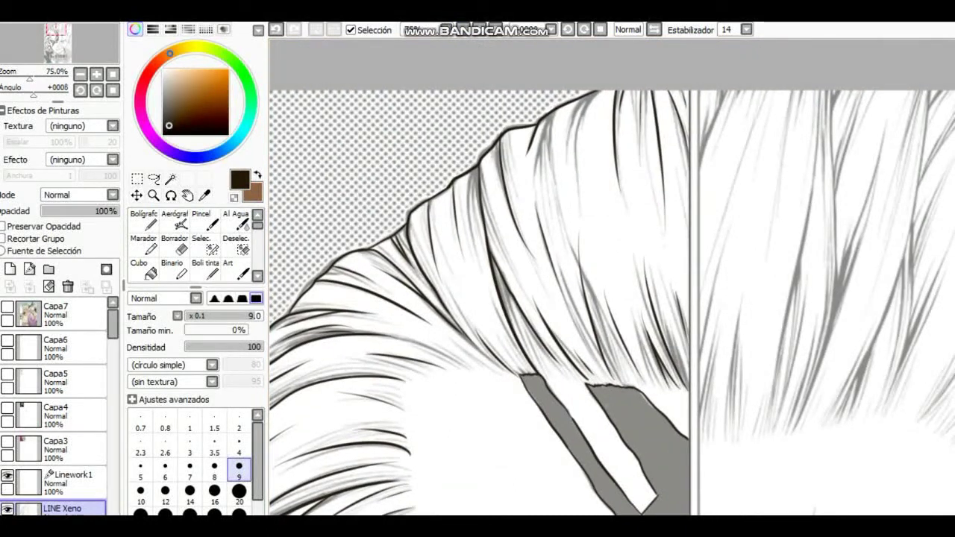
scroll(555, 217, "down", 2)
left_click_drag(556, 291, 555, 216)
scroll(555, 217, "up", 3)
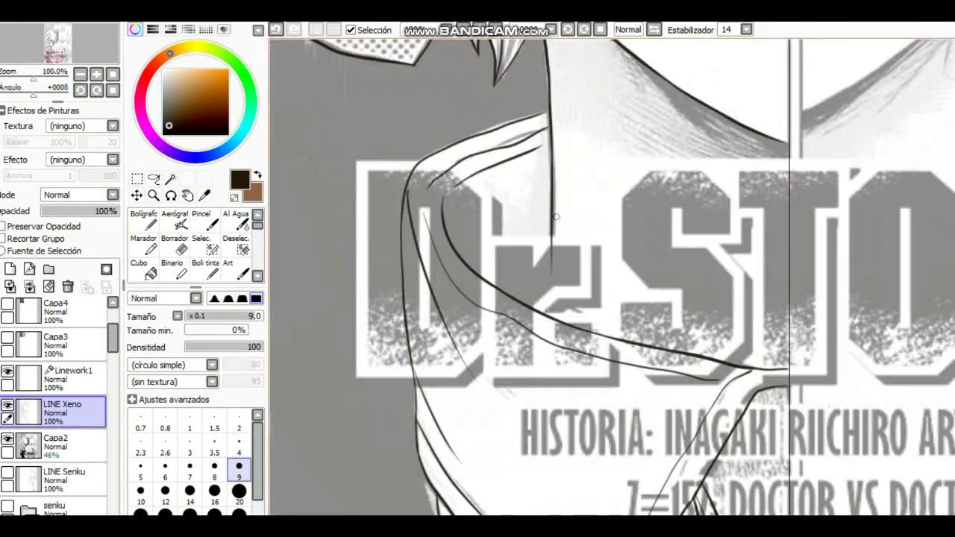
scroll(554, 319, "up", 2)
scroll(491, 135, "down", 2)
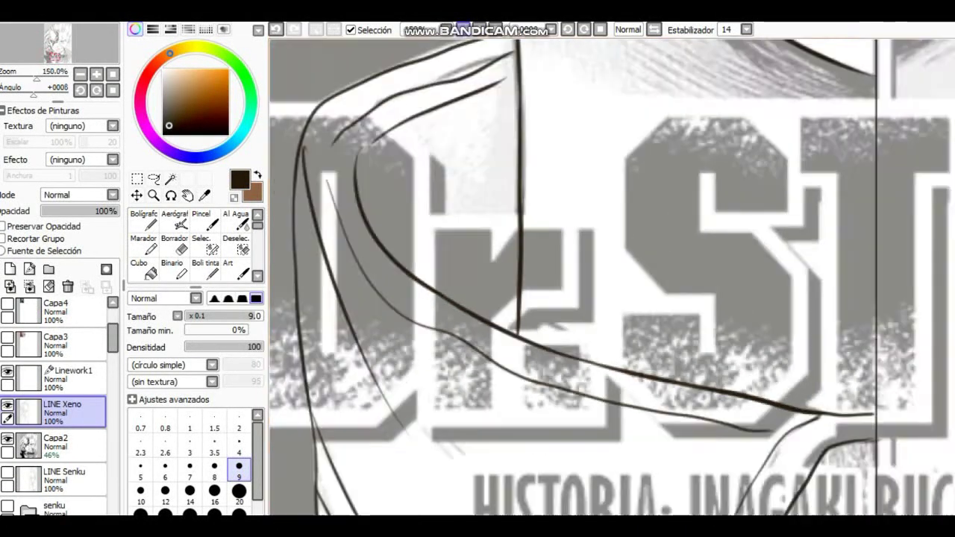
- Ink the neck tendon and the forked throat line under the chin, and hide the manga page layer Capa2
left_click_drag(667, 277, 654, 377)
left_click_drag(578, 280, 599, 326)
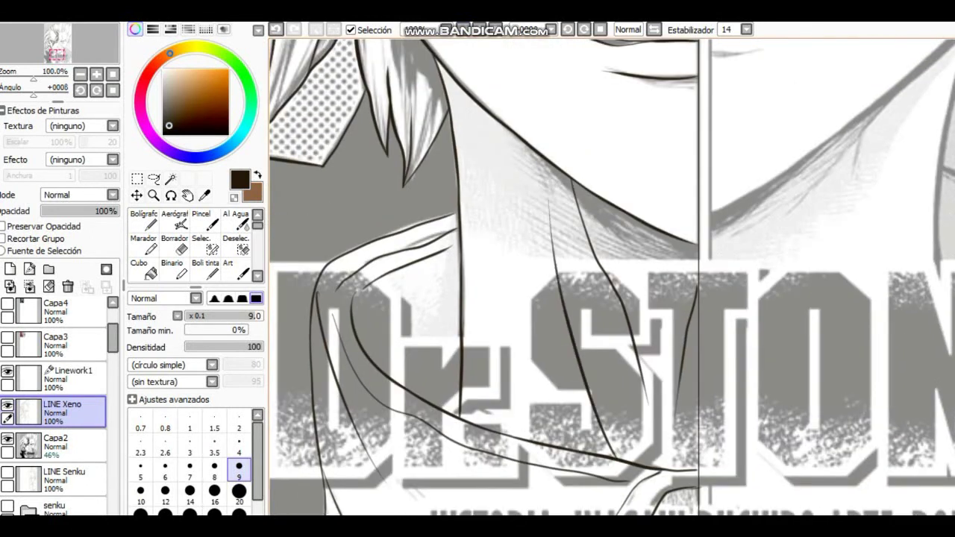
left_click_drag(683, 302, 683, 249)
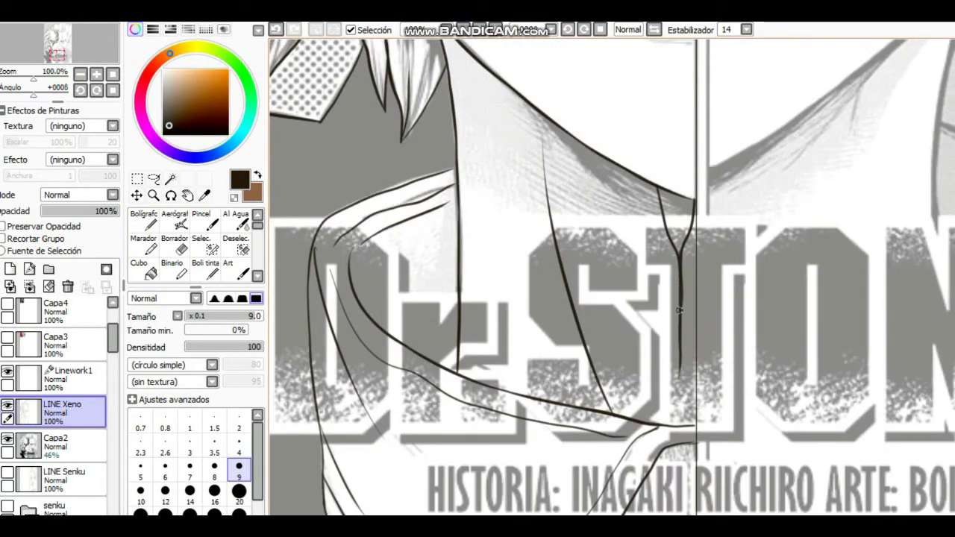
left_click_drag(375, 41, 475, 229)
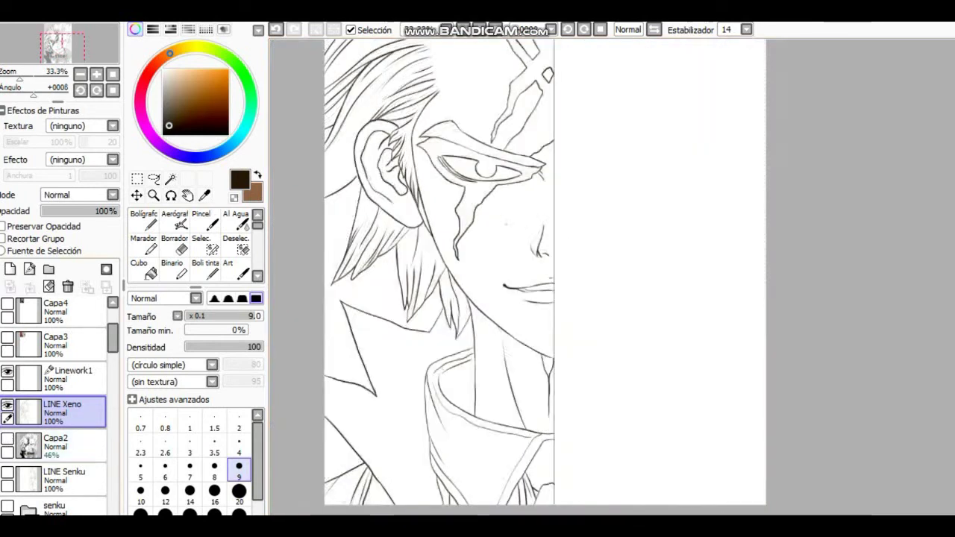
- Close the open forehead hairline with the size 4 selection pen and select the face, ear and neck skin with the magic wand
scroll(433, 195, "up", 4)
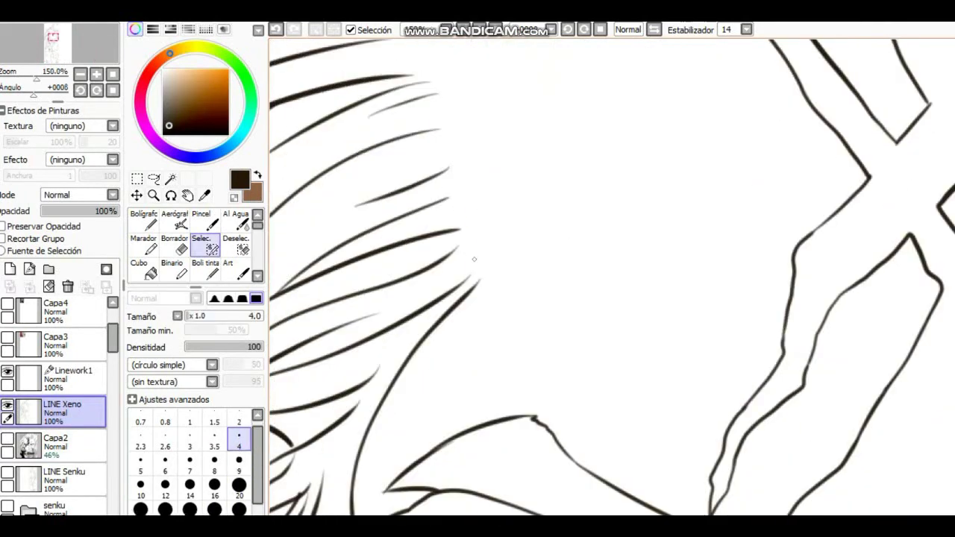
mouse_move(510, 513)
left_mouse_down()
mouse_move(459, 141)
mouse_move(670, 114)
mouse_move(482, 170)
left_mouse_up()
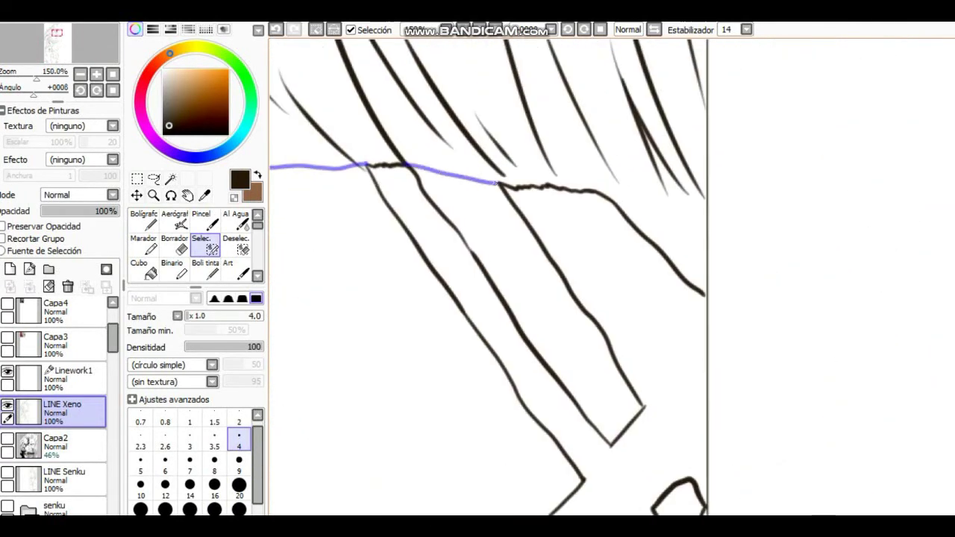
left_click(170, 179)
left_click(668, 193)
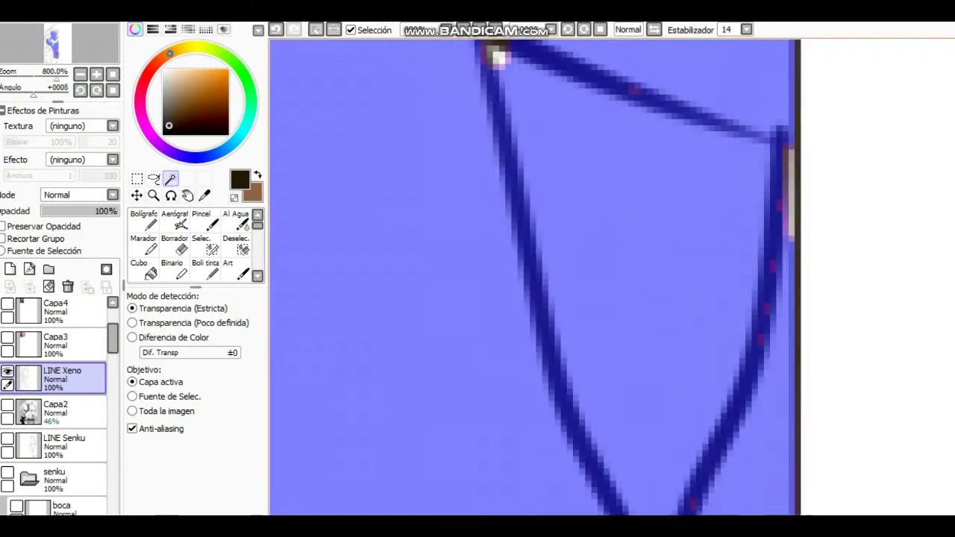
key("q")
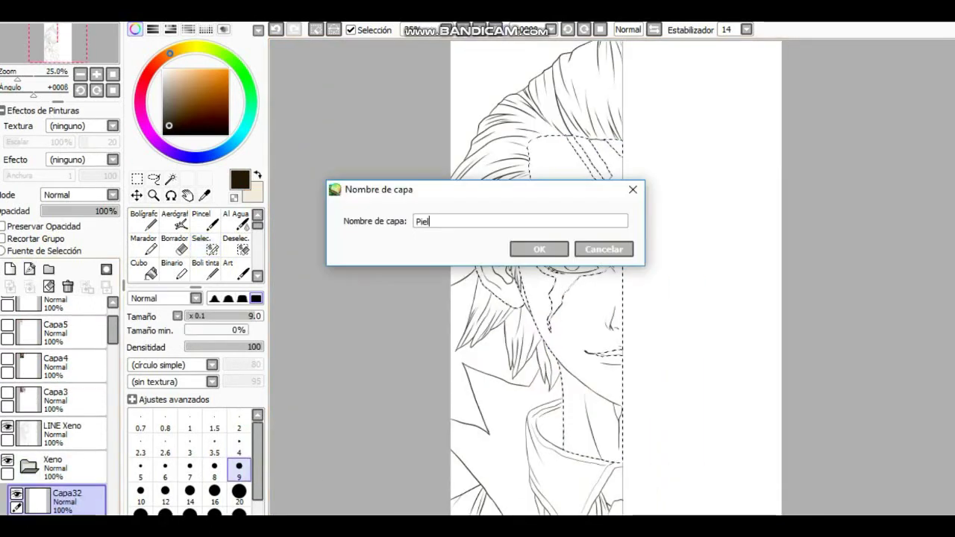
- Name the new skin layer Piel Base, fill the selection with light beige, and add a layer named Piel Sombra above it
key("Return")
key("n")
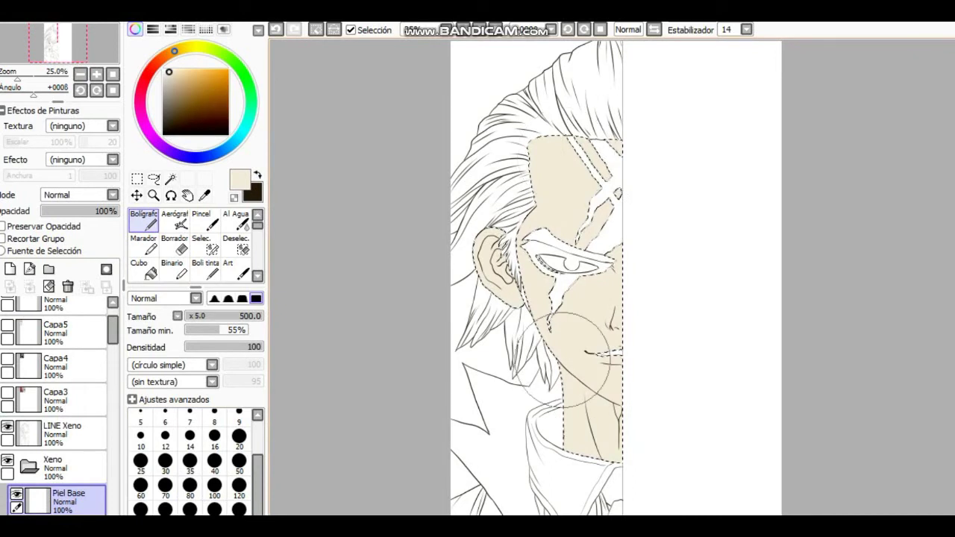
type("Piel Sombra")
key("Return")
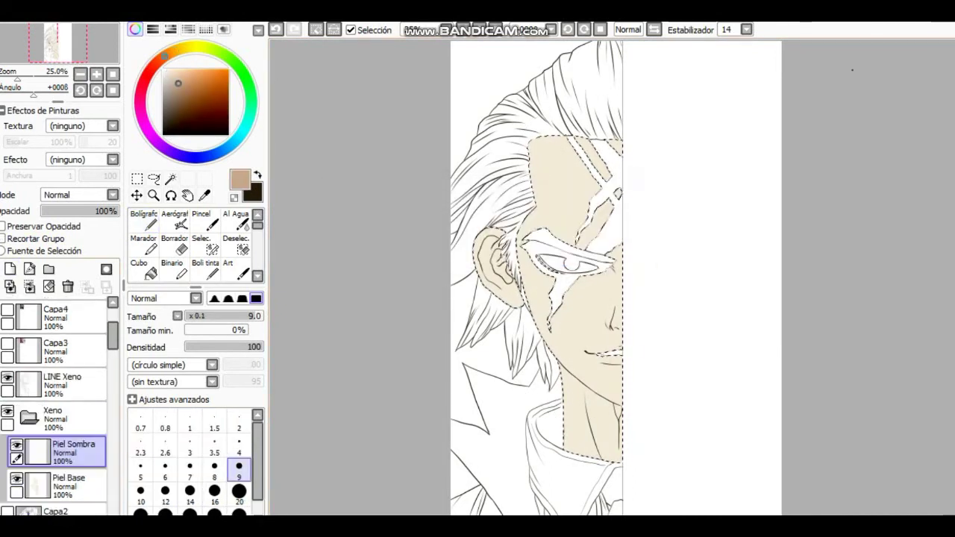
- Paint brown shadows on the side of the nose, above the upper lip and under the lower lip with a size 20 brush
scroll(537, 283, "up", 5)
left_click_drag(625, 133, 602, 174)
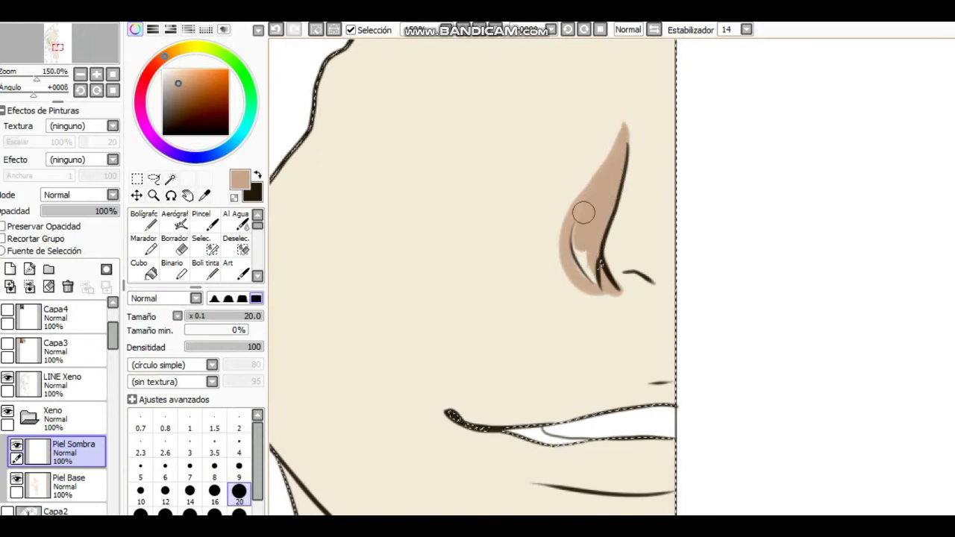
scroll(608, 315, "down", 3)
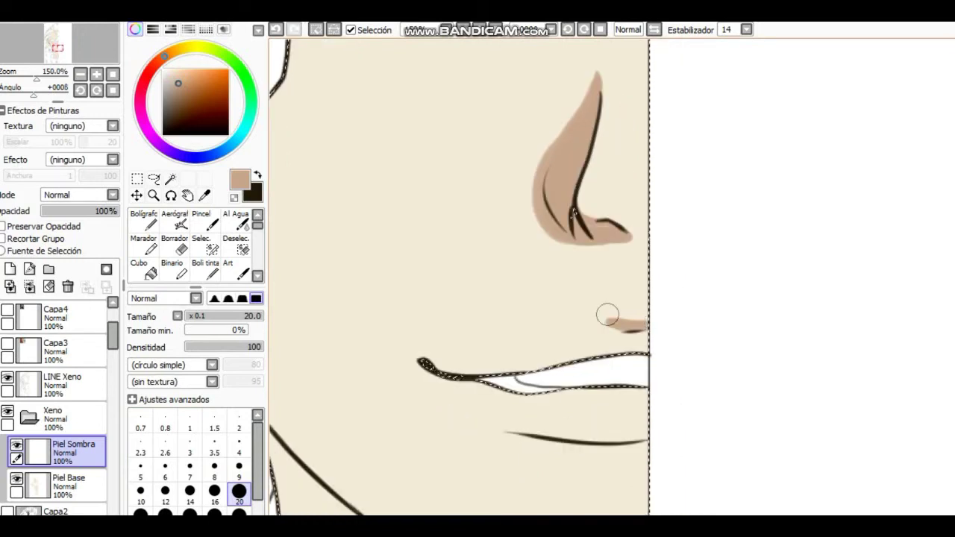
scroll(607, 315, "up", 2)
mouse_move(739, 182)
left_mouse_down()
mouse_move(620, 335)
mouse_move(647, 341)
left_mouse_up()
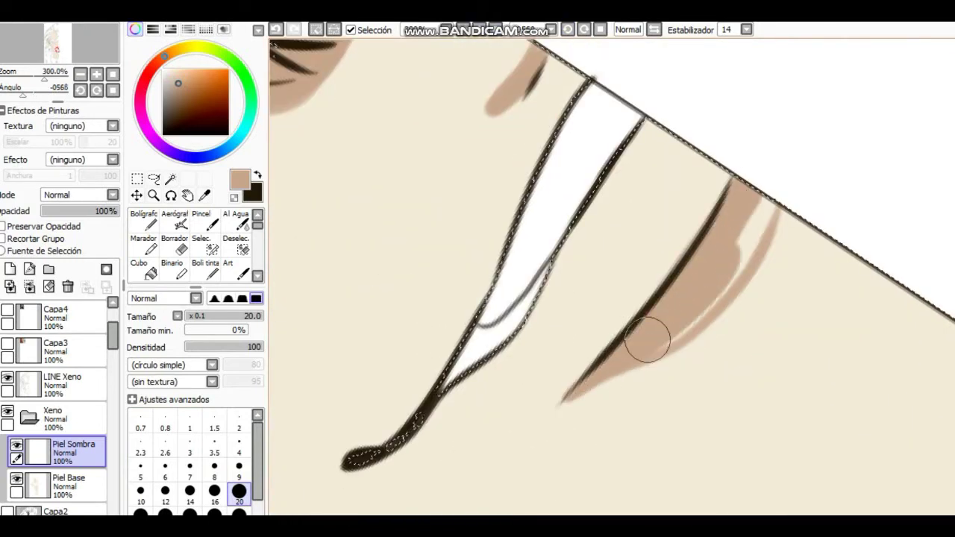
key("Home")
scroll(522, 269, "down", 3)
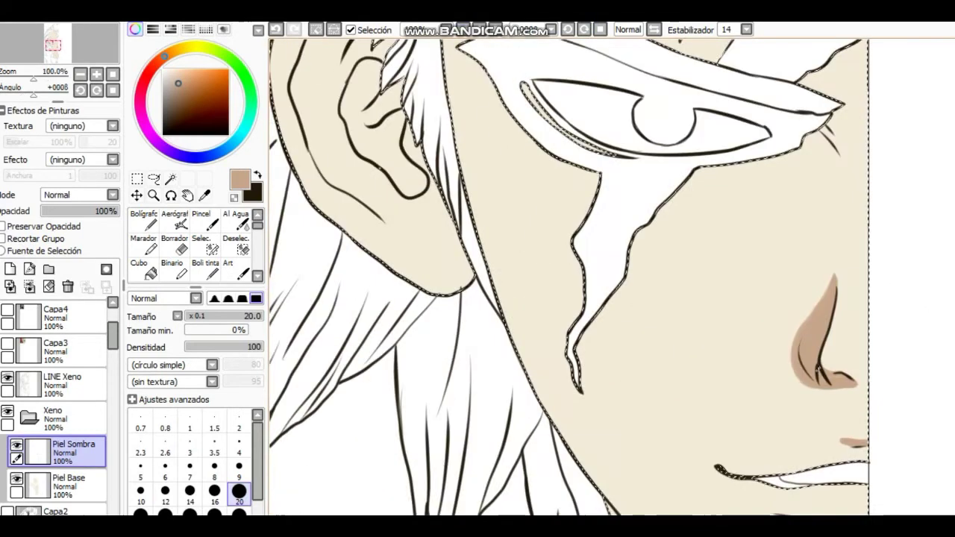
- Shade the skin below the eye marking and around the eye's inner corner in brown
scroll(523, 269, "up", 2)
left_click_drag(376, 290, 692, 266)
left_click_drag(666, 159, 446, 244)
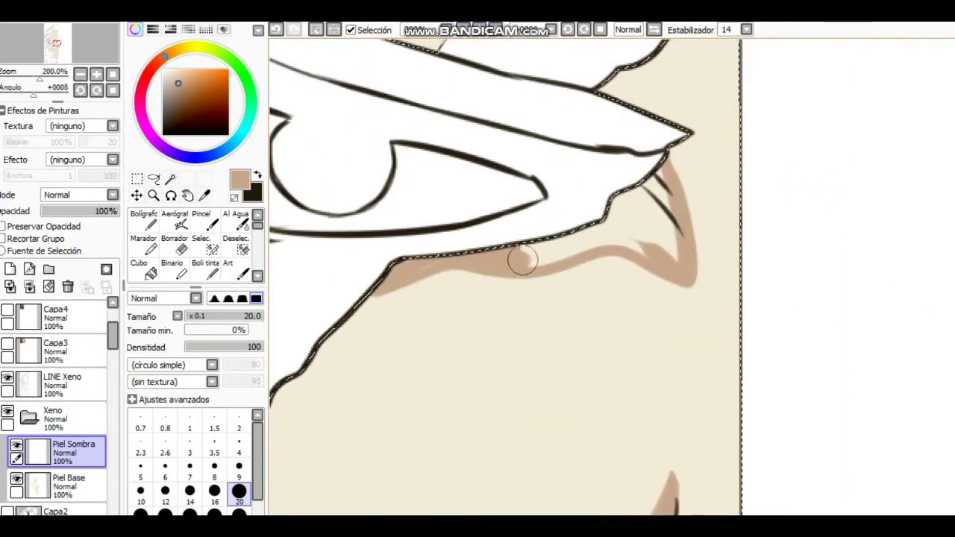
scroll(649, 170, "down", 1)
- Trace the shadow's edge along the jaw, down the side of the neck and across the base of the throat
left_click_drag(649, 170, 567, 239)
left_click_drag(657, 447, 601, 203)
scroll(693, 400, "down", 1)
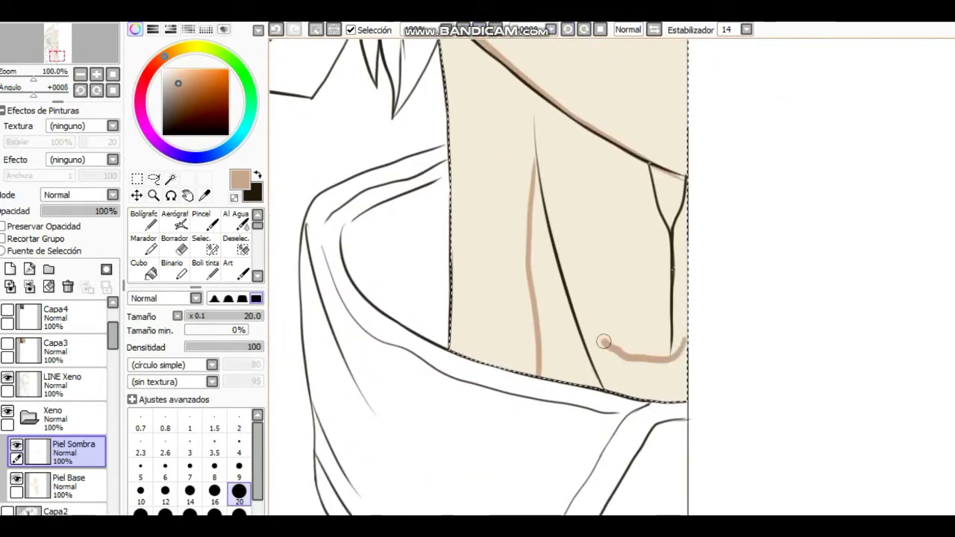
left_click_drag(522, 299, 541, 358)
- Fill the side of the neck with the brown shadow colour using a size 50 brush
key("bracketleft")
key("bracketleft")
key("bracketleft")
key("bracketleft")
key("bracketleft")
left_click_drag(468, 67, 485, 418)
mouse_move(549, 436)
left_mouse_down()
mouse_move(545, 194)
mouse_move(501, 352)
mouse_move(473, 97)
left_mouse_up()
left_click_drag(513, 297, 522, 328)
key("Delete")
key("Delete")
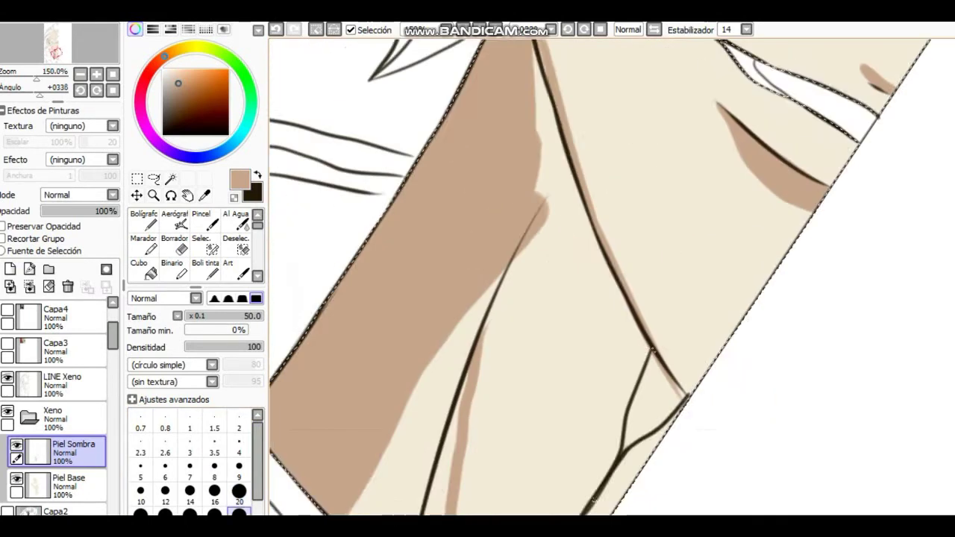
- Fill the shadow under the chin and over the throat, leaving a light strip along the neck tendon
left_click_drag(619, 341, 597, 373)
left_click_drag(490, 426, 423, 314)
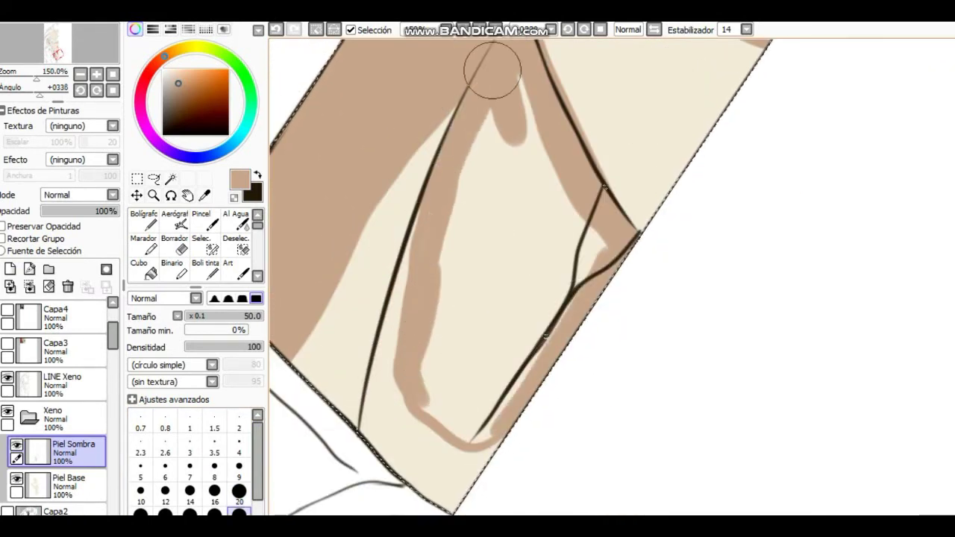
mouse_move(492, 69)
left_mouse_down()
mouse_move(548, 313)
mouse_move(481, 258)
left_mouse_up()
key("End")
key("End")
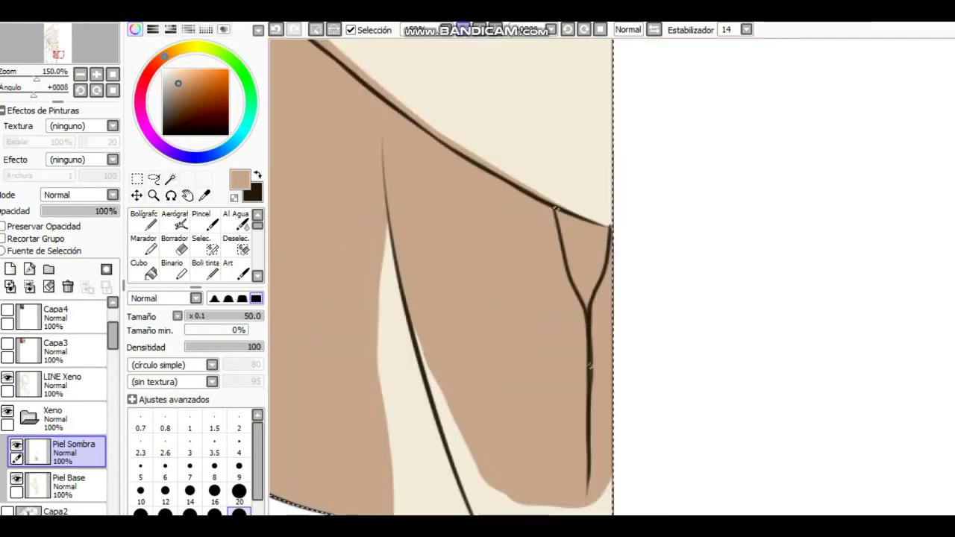
- Shade the ear's inner folds in brown with a size 20 brush
left_click(239, 490)
left_click_drag(504, 349, 421, 136)
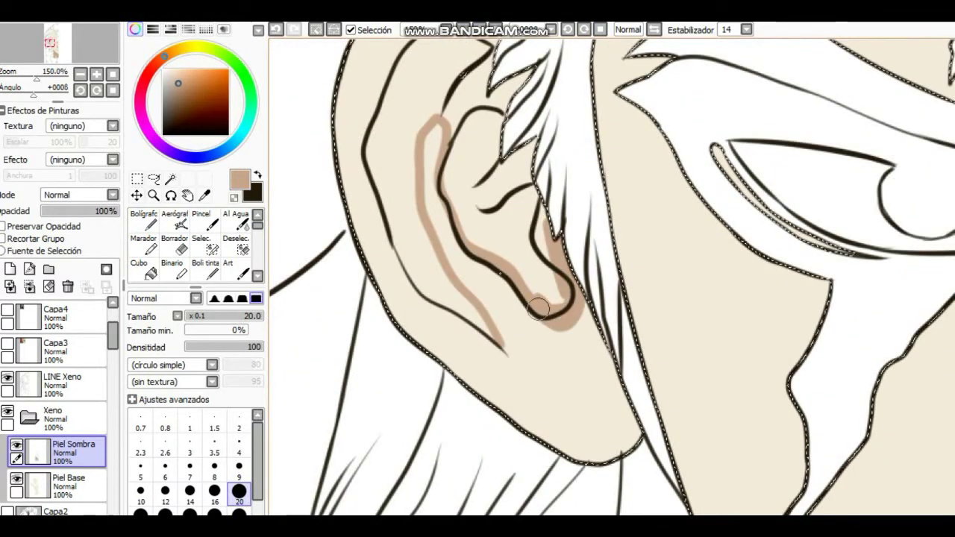
left_click_drag(538, 308, 565, 375)
mouse_move(420, 304)
left_mouse_down()
mouse_move(506, 399)
mouse_move(389, 203)
mouse_move(416, 288)
mouse_move(395, 233)
left_mouse_up()
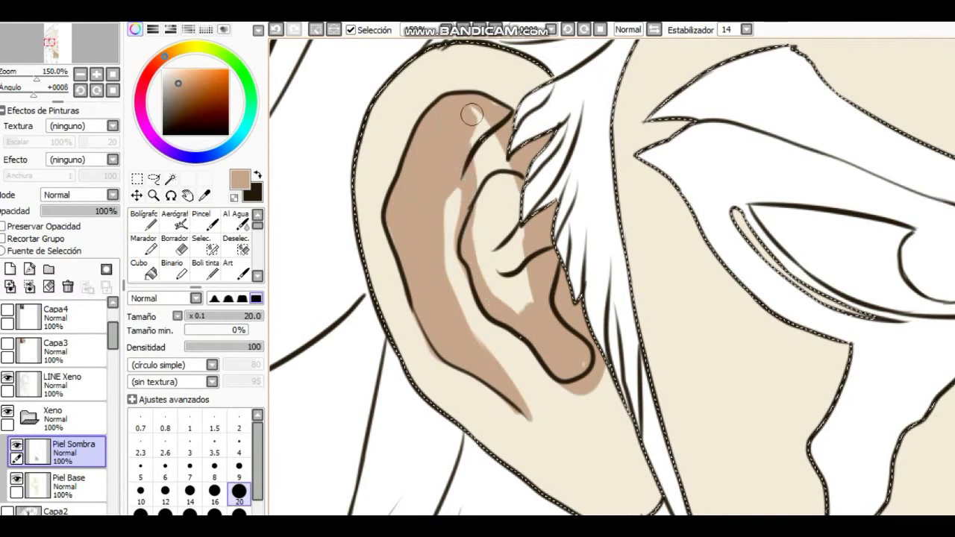
- Select the eye and forehead markings on LINE Xeno with the magic wand, filling missed corners with the selection pen
scroll(501, 218, "down", 6)
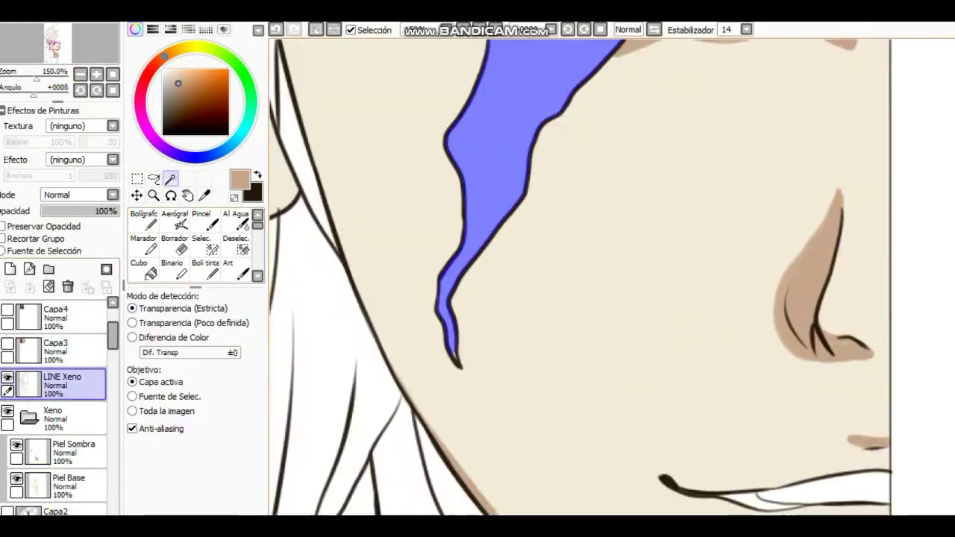
scroll(460, 251, "up", 5)
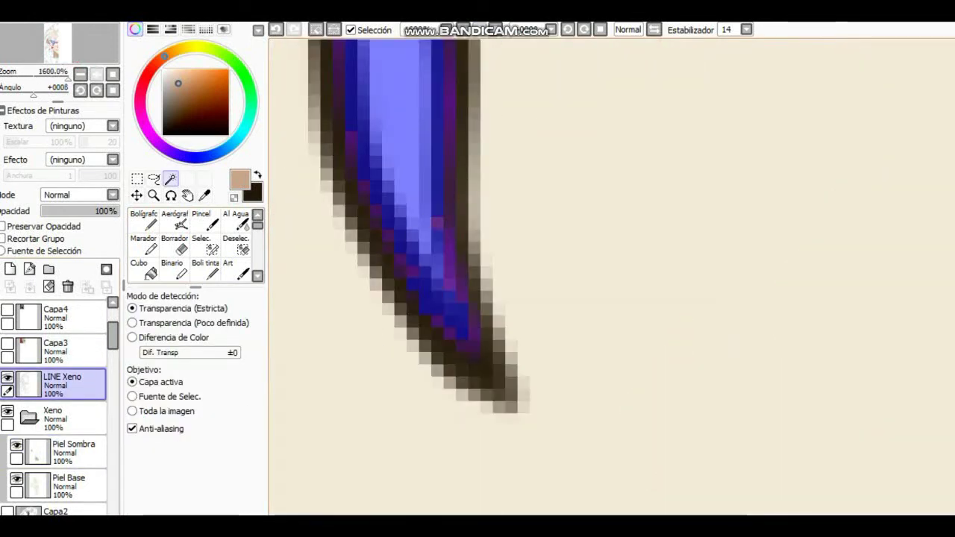
left_click(201, 242)
scroll(460, 252, "down", 5)
scroll(460, 252, "up", 4)
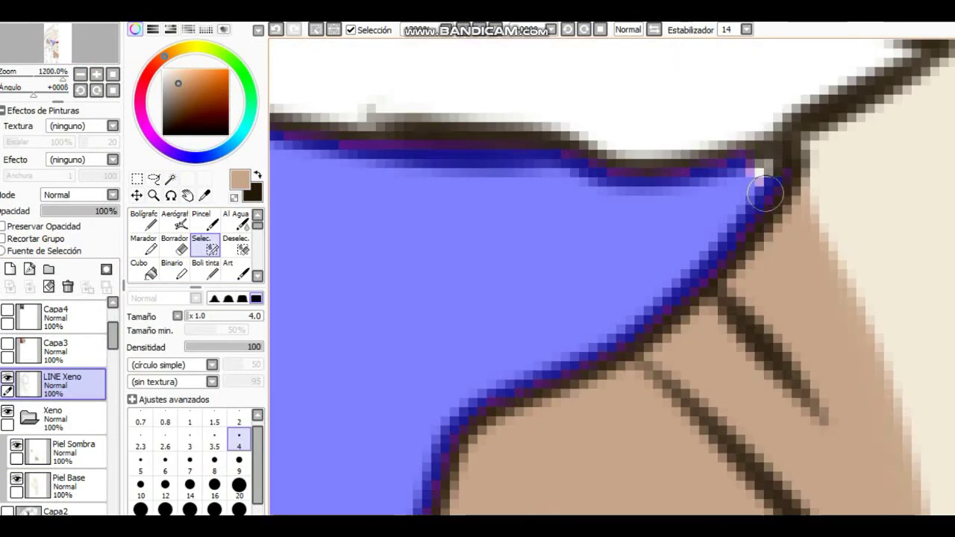
scroll(460, 251, "down", 4)
key("w")
scroll(460, 251, "up", 1)
scroll(682, 219, "up", 4)
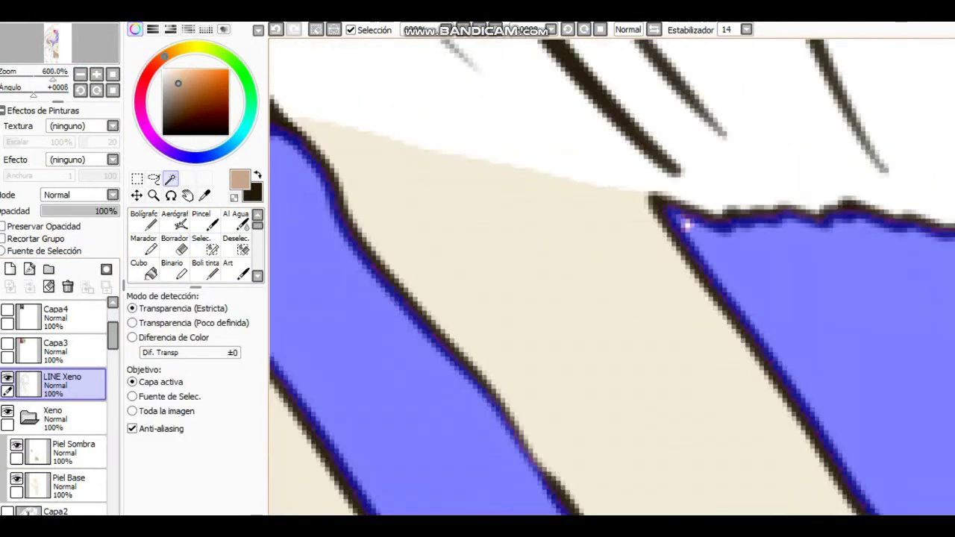
- Add a layer named marcas above Piel Sombra and fill the selected face markings with the near-black colour
left_click(60, 451)
left_click(10, 269)
double_click(67, 448)
type("marcas")
key("Return")
key("n")
scroll(599, 314, "down", 8)
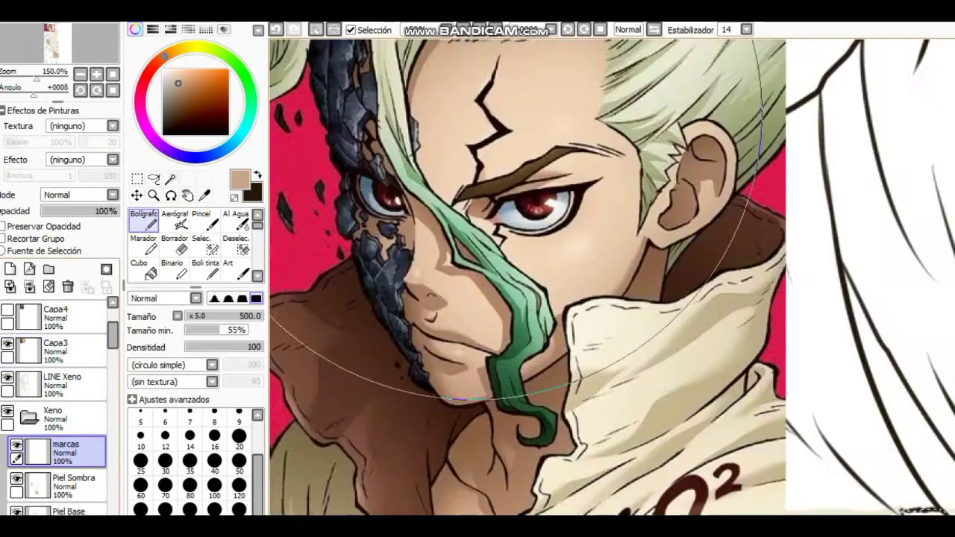
key("x")
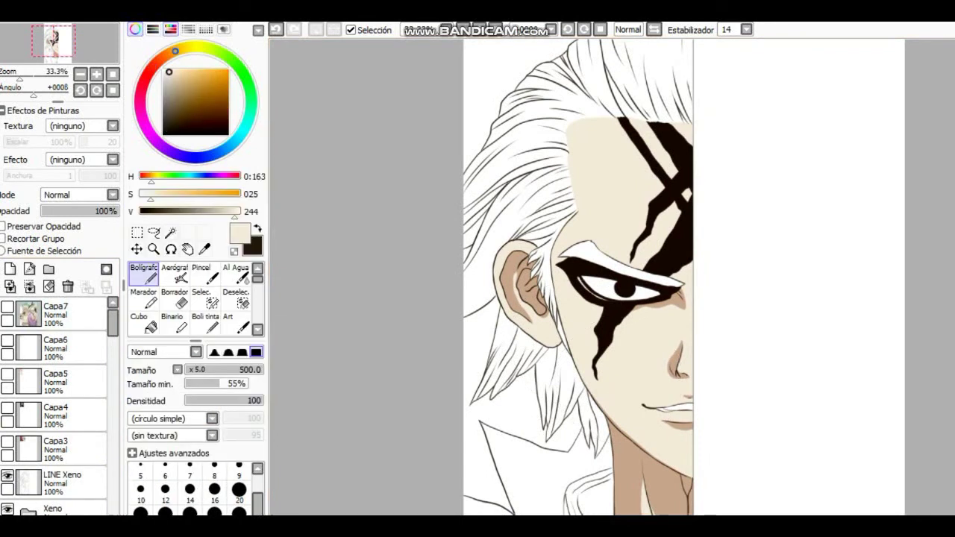
- Airbrush soft beige shading around the face on a new layer clipped to Piel Base, and add a second clipped layer
scroll(55, 402, "down", 5)
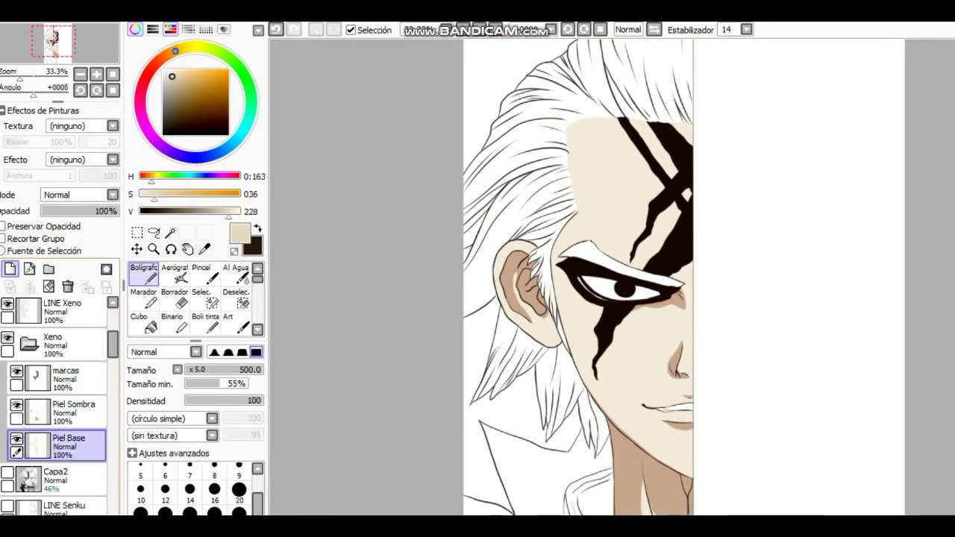
left_click(71, 445)
left_click(174, 272)
left_click_drag(561, 198, 540, 198)
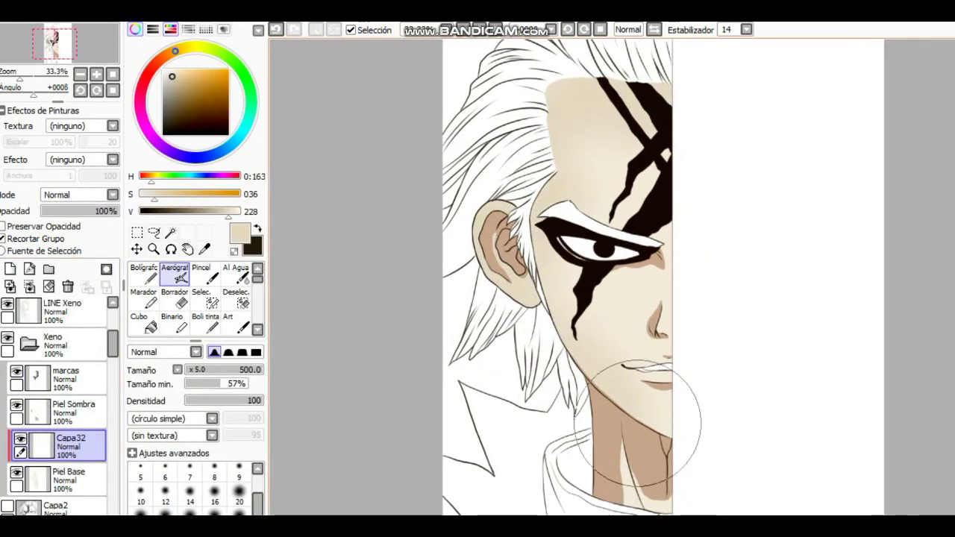
left_click_drag(638, 424, 572, 392)
key("ctrl+shift+n")
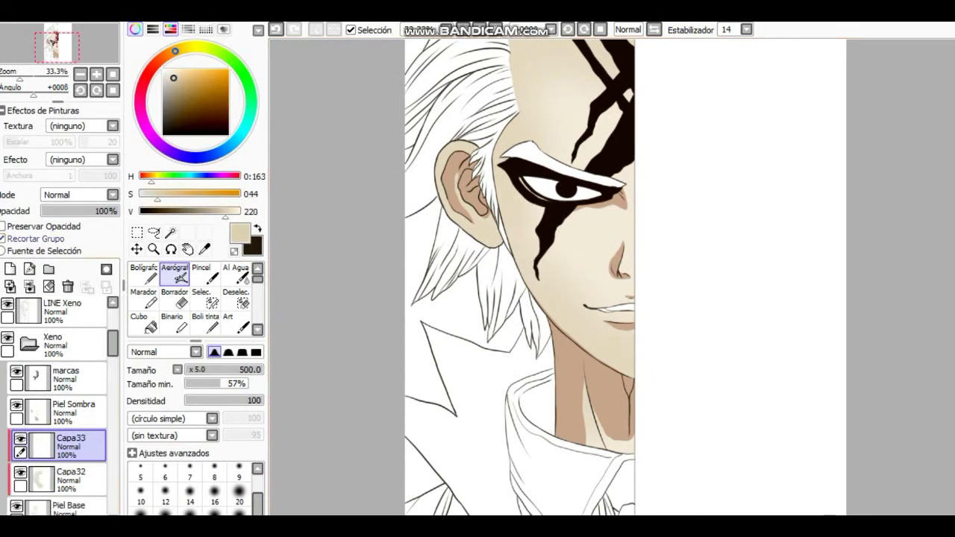
- Airbrush deeper beige shading along the forehead and face edges on the second clipped layer at size 120 and blend it
left_click_drag(540, 33, 526, 122)
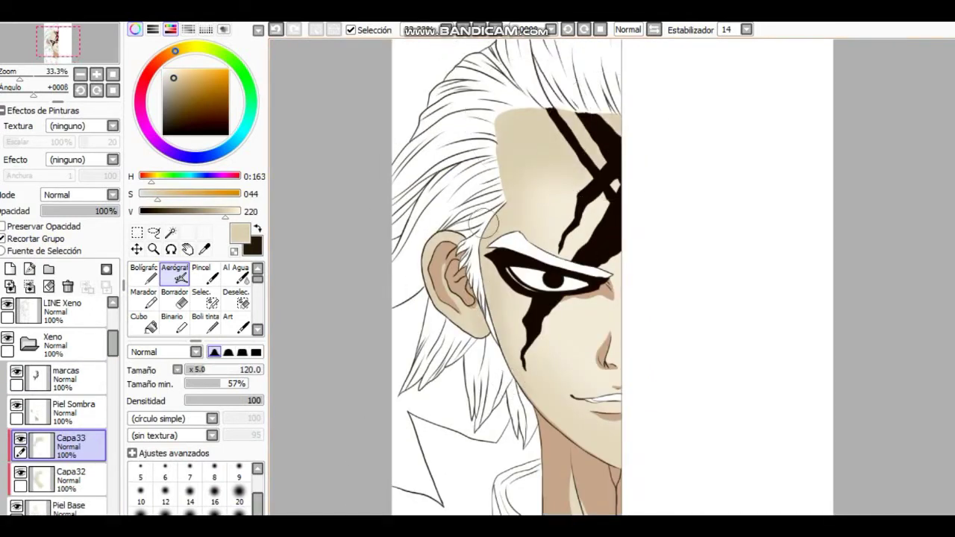
left_click_drag(618, 455, 624, 401)
key("c")
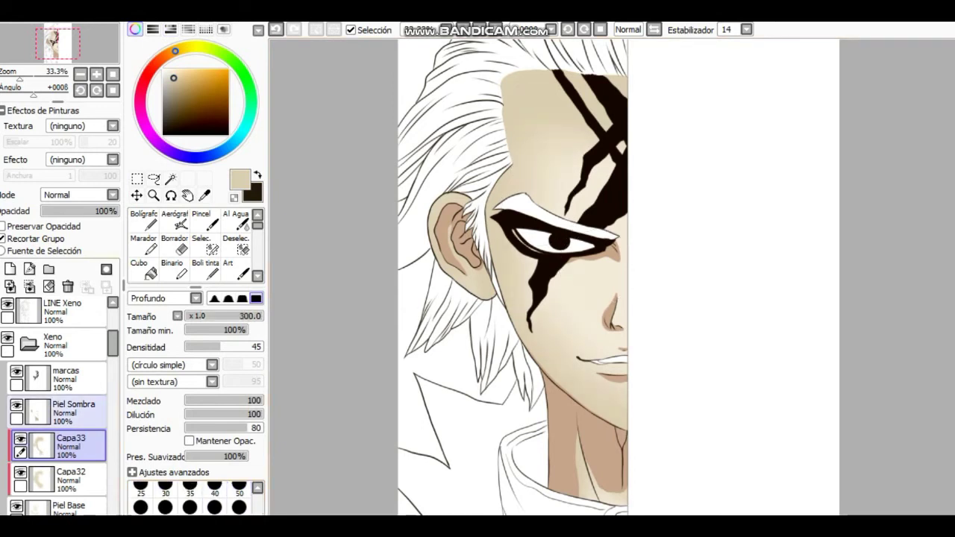
- Add a layer clipped to Piel Sombra and airbrush soft brown depth into the skin shadows at size 120
left_click(73, 408)
left_click(170, 29)
key("ctrl+shift+n")
scroll(553, 399, "up", 3)
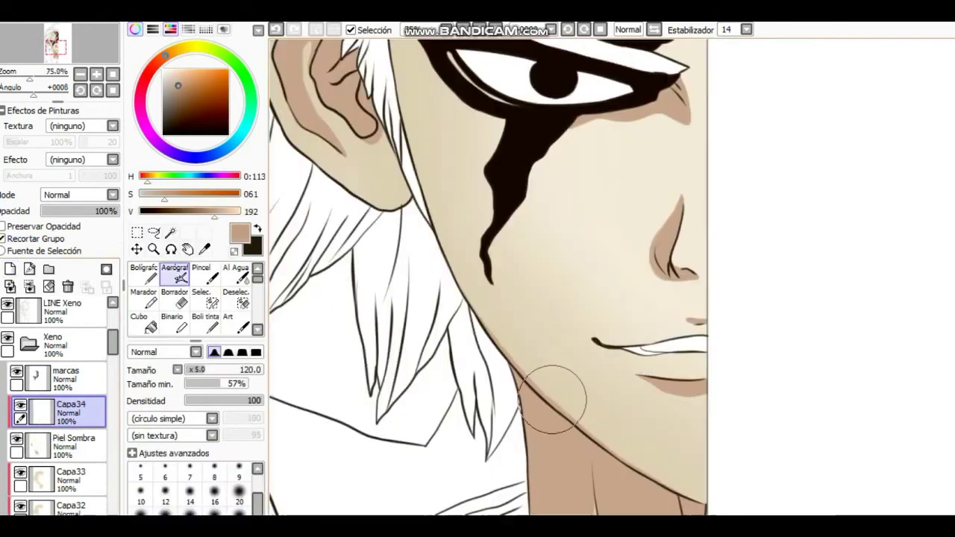
scroll(552, 399, "down", 2)
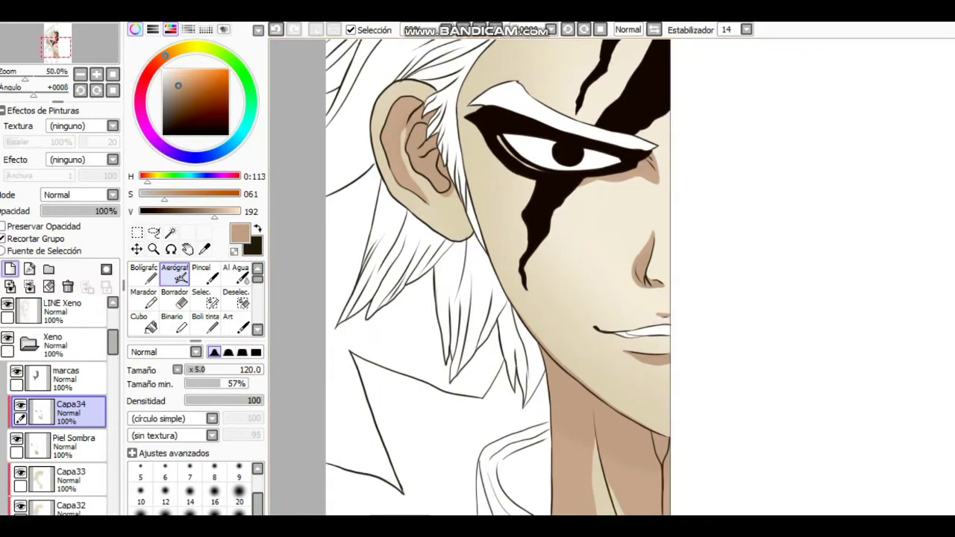
- Deepen the skin shadows on the ear, face and neck with a darker brown airbrush on another clipped layer
left_click(170, 29)
scroll(533, 266, "down", 3)
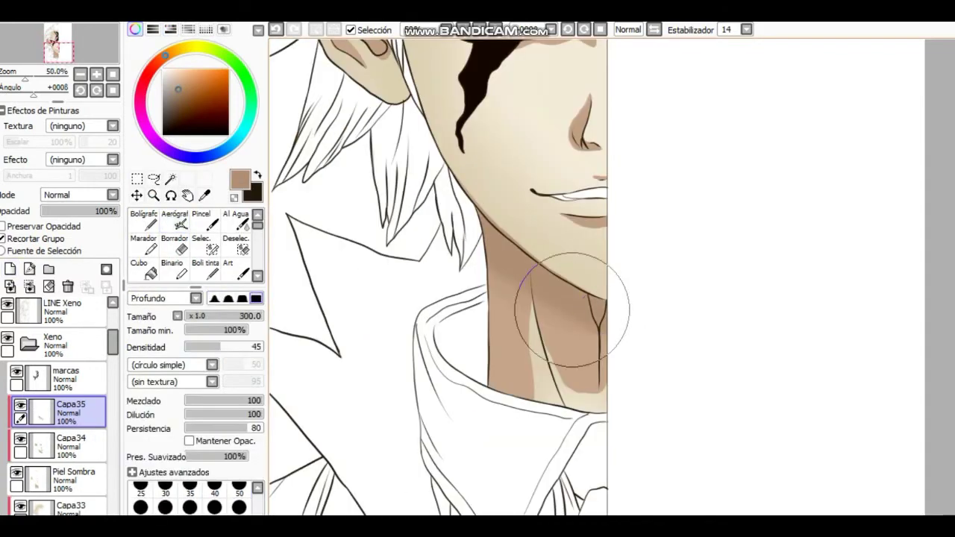
scroll(522, 266, "up", 3)
scroll(485, 276, "up", 1)
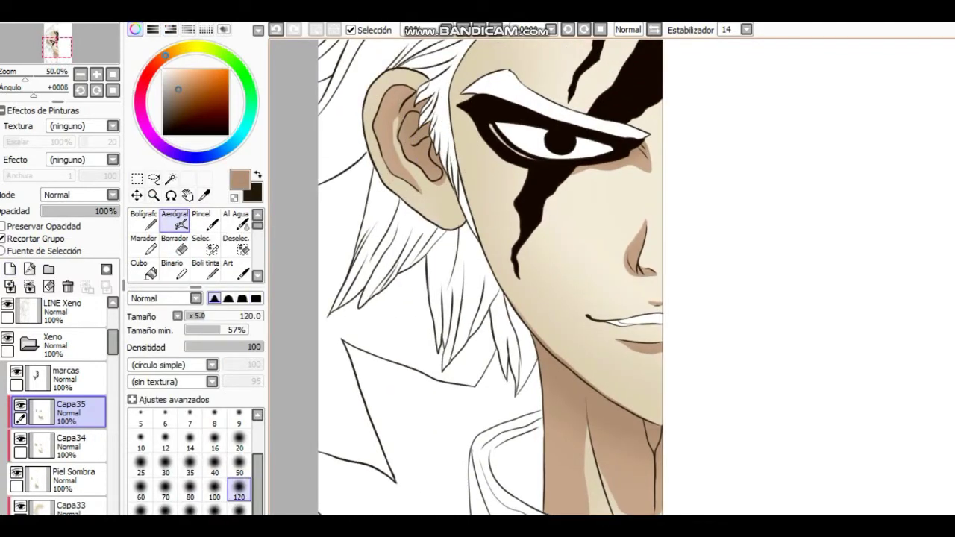
- Work on the skin shadows around the mouth on Piel Sombra with a size 9 brush, hiding its clipped shading layers
scroll(665, 291, "up", 5)
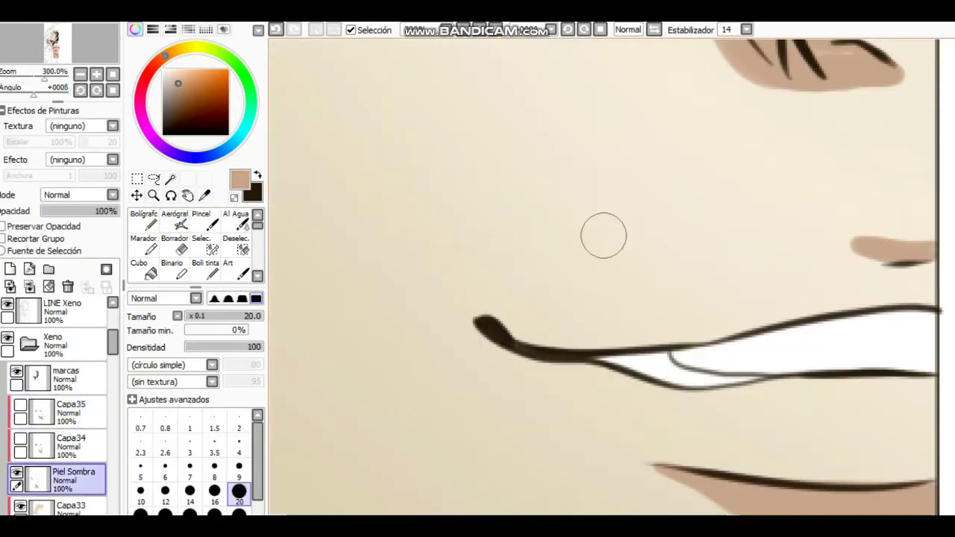
scroll(451, 269, "up", 2)
scroll(534, 60, "down", 3)
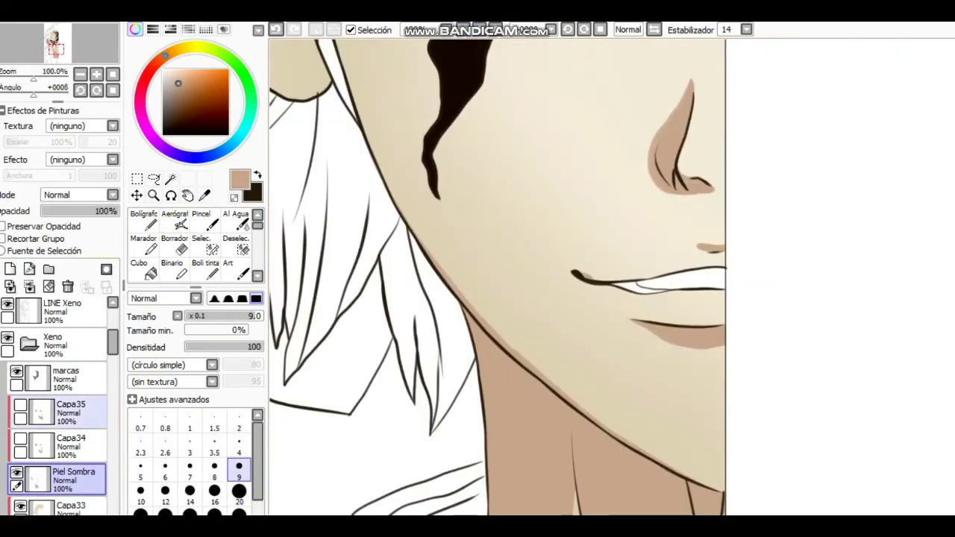
- Select the black clothing with its pointed collar on LINE Xeno using the magic wand, leaving out the white collar
scroll(534, 60, "down", 3)
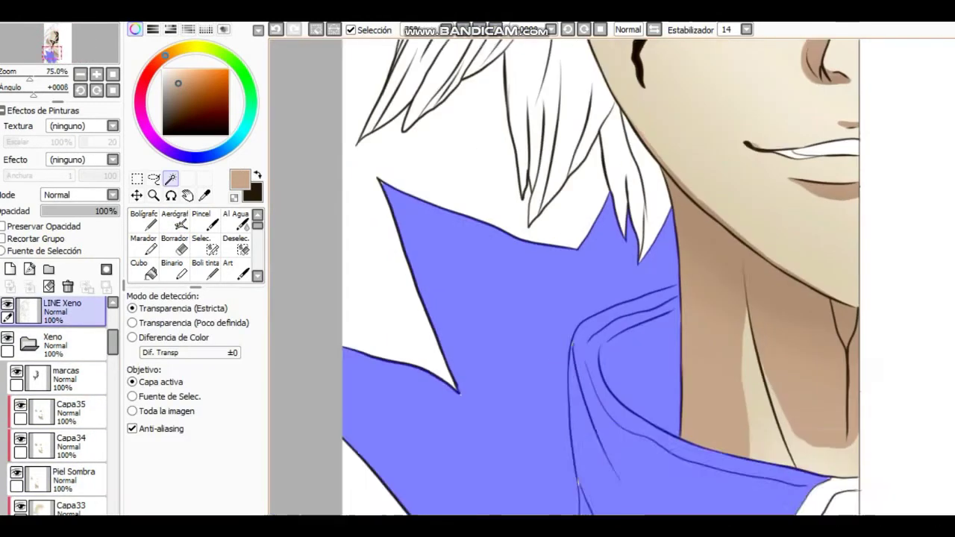
scroll(612, 276, "down", 3)
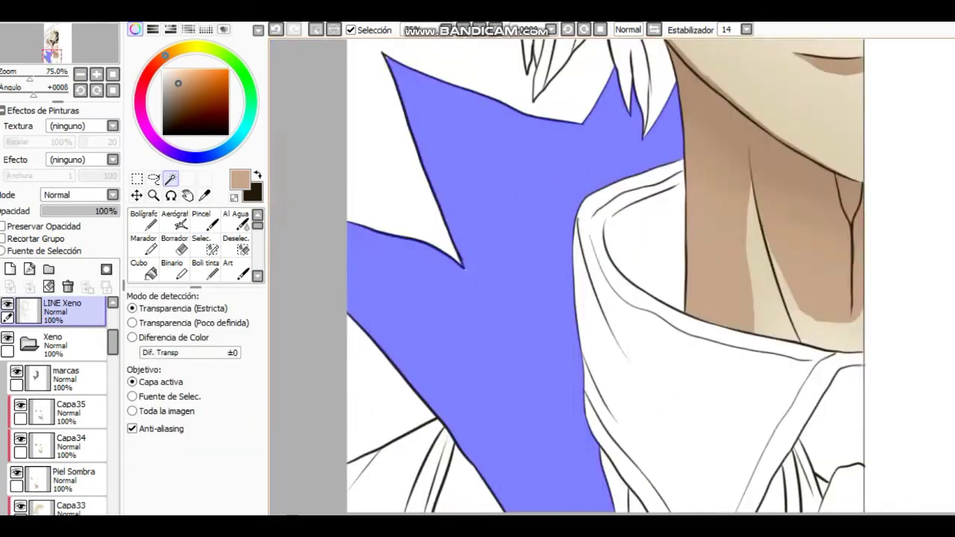
scroll(612, 276, "up", 4)
scroll(612, 276, "down", 5)
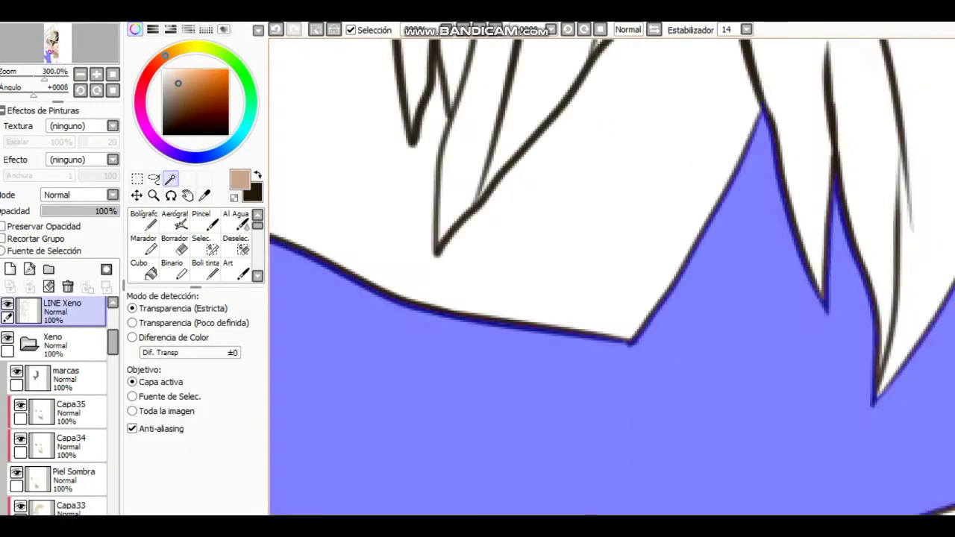
- Add a layer named ropa negra base above marcas and fill the selected clothing with dark grey
left_click(10, 269)
double_click(71, 378)
type("ropa negra")
key("Return")
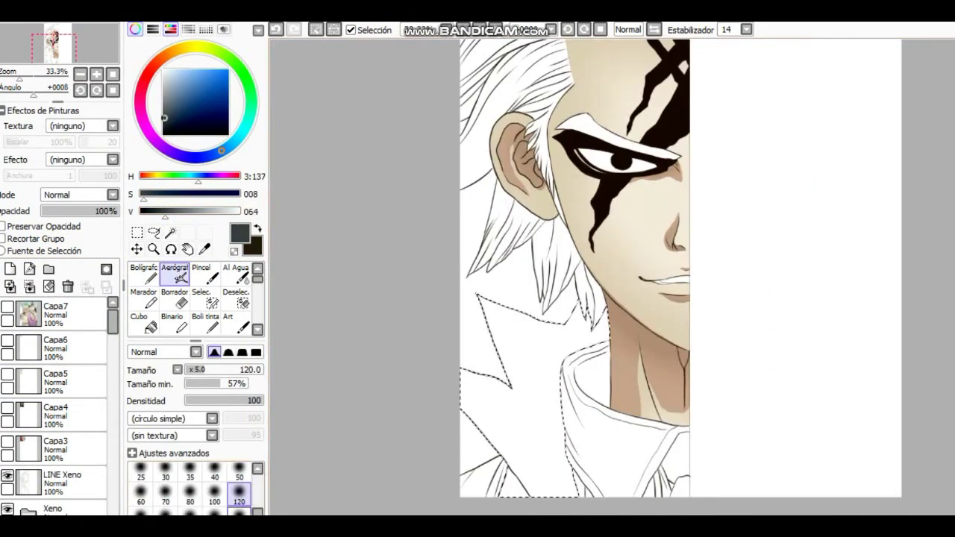
scroll(520, 362, "down", 2)
scroll(60, 403, "down", 3)
double_click(73, 444)
type("base")
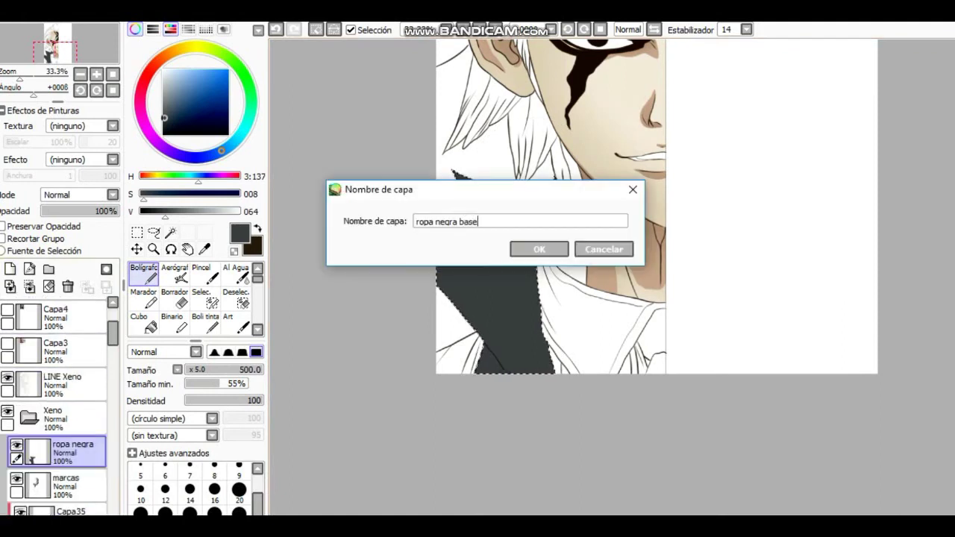
key("Return")
- Add a second ropa negra layer above the clothing base for the shadows
left_click(10, 269)
double_click(67, 445)
type("ropa nehr")
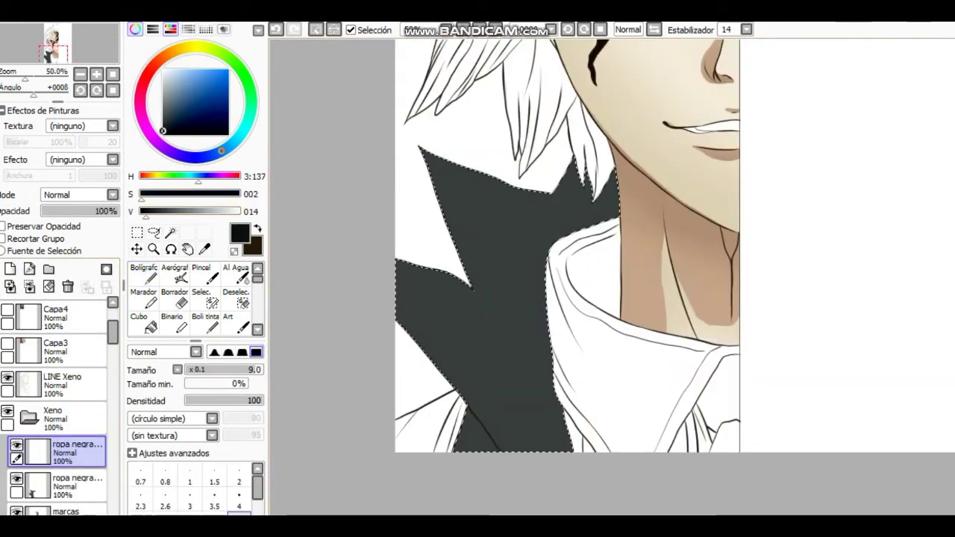
- Block in the main shadow shapes along the collar and clothing edges in near-black with a size 50 brush
left_click(239, 513)
scroll(443, 142, "up", 1)
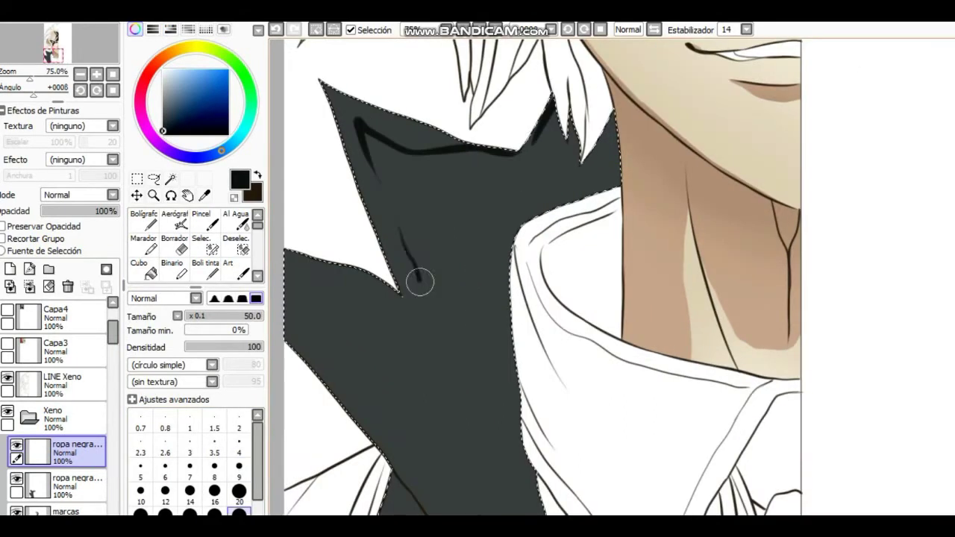
scroll(363, 289, "down", 3)
mouse_move(282, 215)
left_mouse_down()
mouse_move(399, 365)
mouse_move(373, 192)
mouse_move(523, 224)
left_mouse_up()
mouse_move(567, 179)
left_mouse_down()
mouse_move(597, 134)
mouse_move(657, 149)
left_mouse_up()
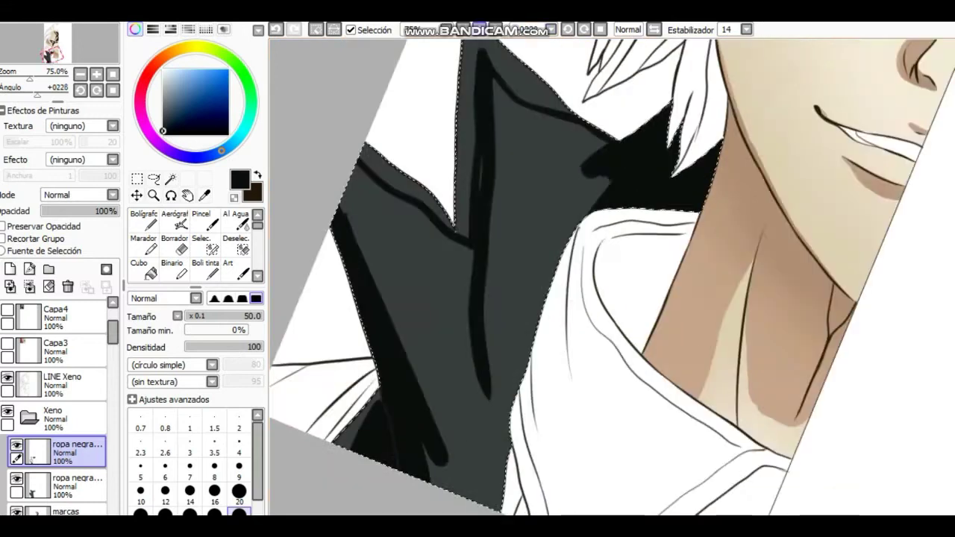
scroll(454, 267, "up", 2)
mouse_move(454, 266)
left_mouse_down()
mouse_move(356, 144)
mouse_move(405, 139)
left_mouse_up()
scroll(457, 94, "down", 2)
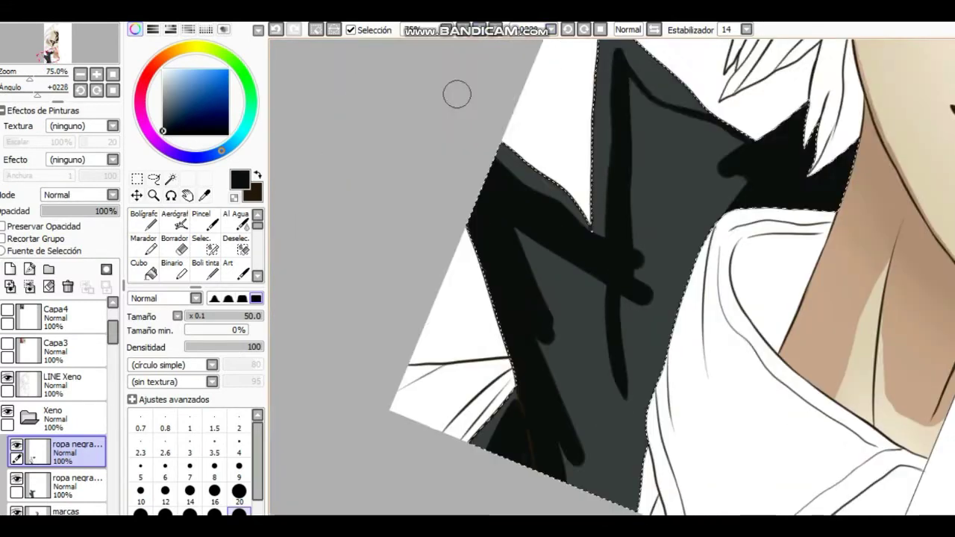
- Refine the shadow edges inside the pointed collar with a size 20 brush, leaving a thin grey rim
scroll(559, 331, "up", 2)
scroll(618, 145, "down", 1)
key("bracketleft")
key("bracketleft")
key("bracketleft")
key("bracketleft")
key("bracketleft")
scroll(546, 494, "up", 2)
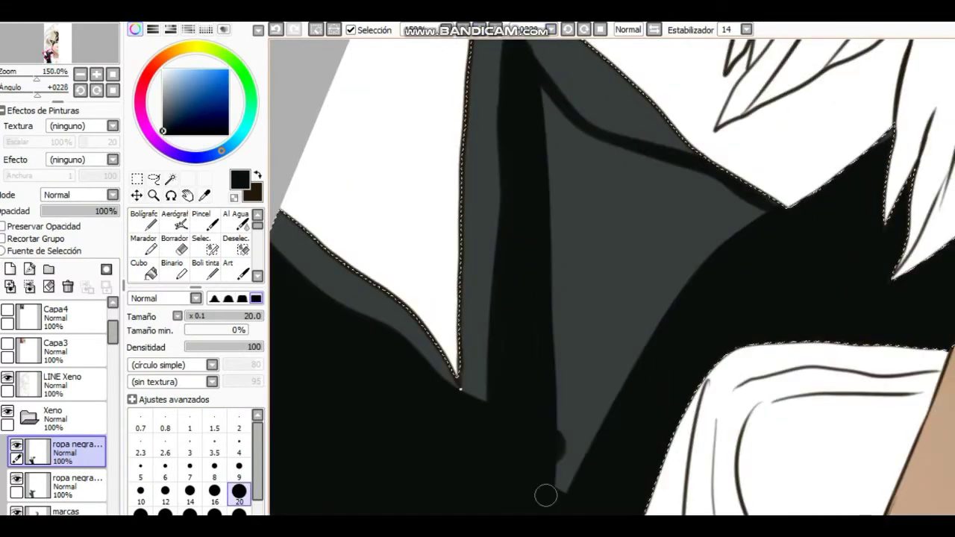
left_click_drag(546, 495, 560, 399)
scroll(560, 399, "up", 2)
left_click_drag(672, 246, 534, 107)
scroll(605, 187, "up", 1)
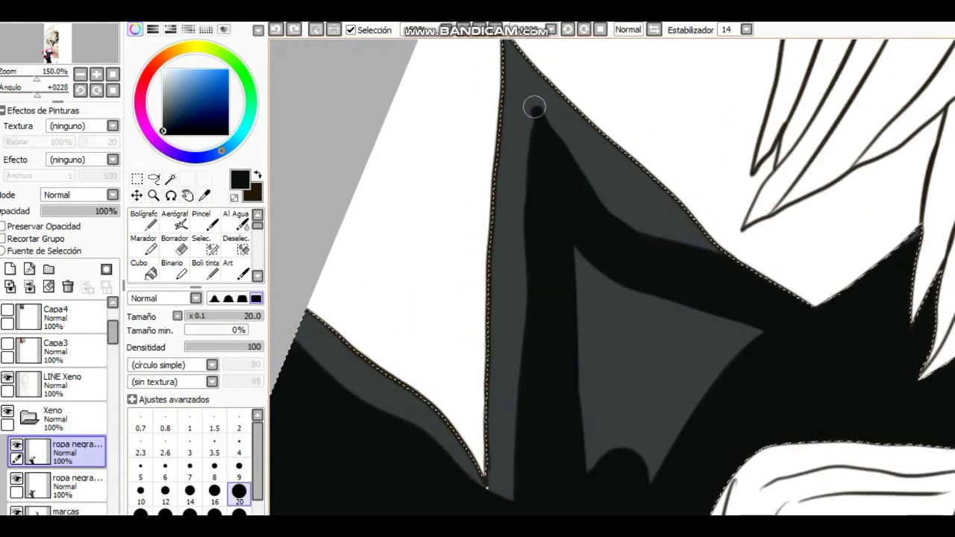
- Fill the remaining inner area of the collar shadow in near-black at size 50 and clear the selection
scroll(649, 241, "down", 1)
key("bracketright")
key("bracketright")
key("bracketright")
key("bracketright")
key("bracketright")
mouse_move(571, 171)
left_mouse_down()
mouse_move(570, 250)
mouse_move(581, 208)
left_mouse_up()
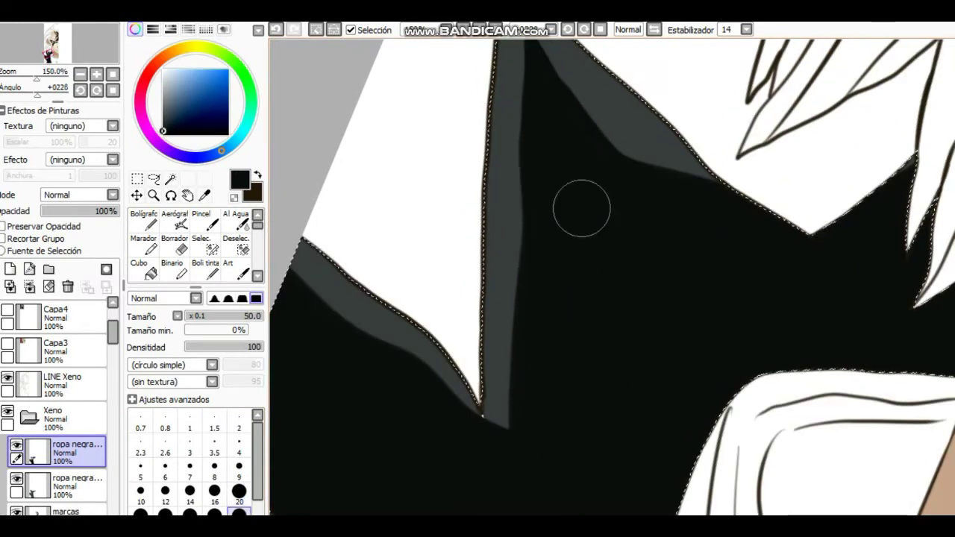
scroll(582, 209, "down", 3)
key("ctrl+d")
- Add a layer clipped to the clothing shadow and airbrush black shading over it at size 500
scroll(564, 230, "up", 2)
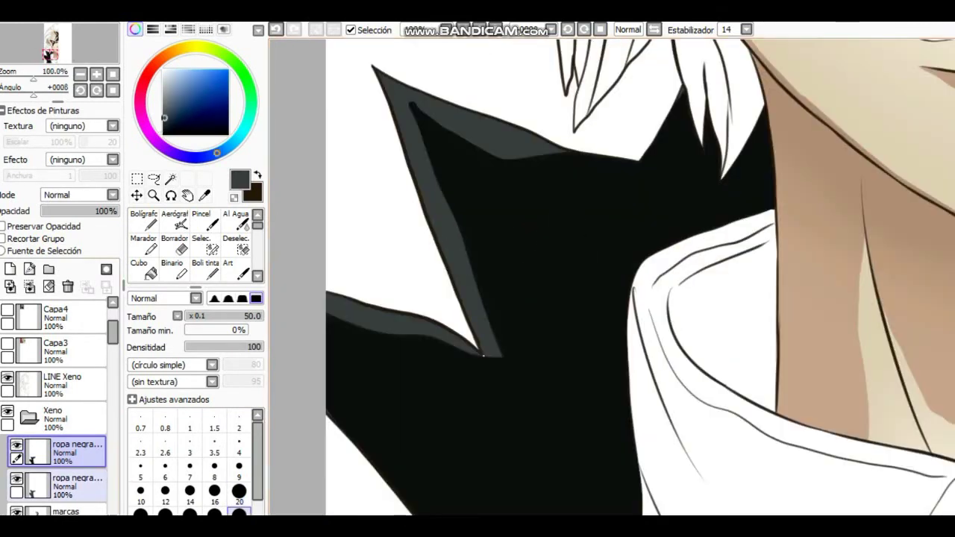
scroll(483, 356, "up", 3)
left_click(491, 309, "alt")
scroll(490, 309, "down", 5)
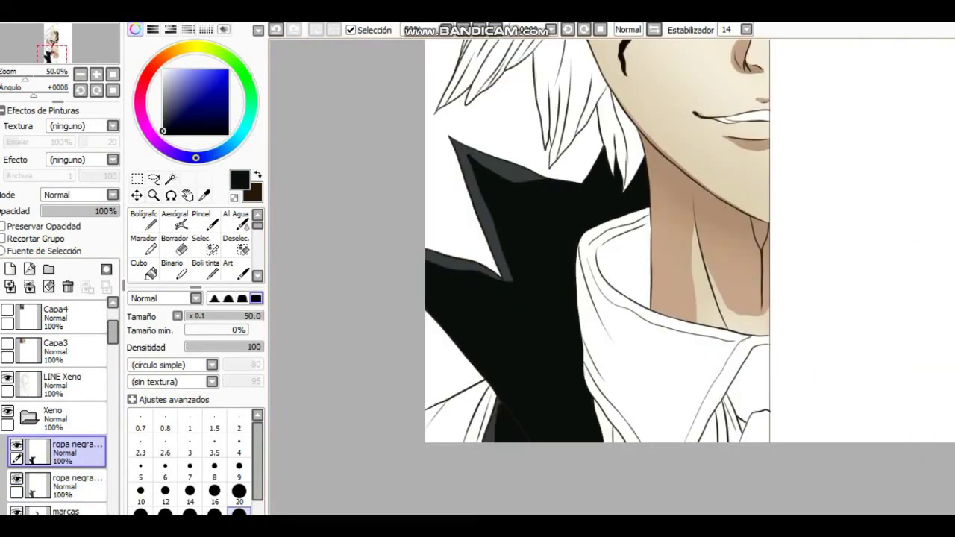
left_click(171, 29)
key("v")
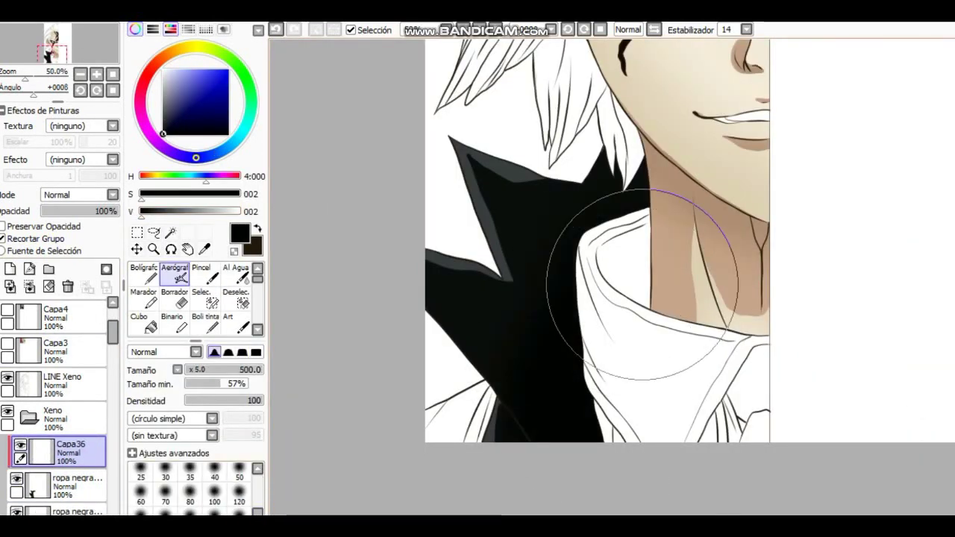
- Airbrush dark grey and lighter grey tones over the clothing's rim on two layers clipped to the clothing base
left_click(565, 260, "alt")
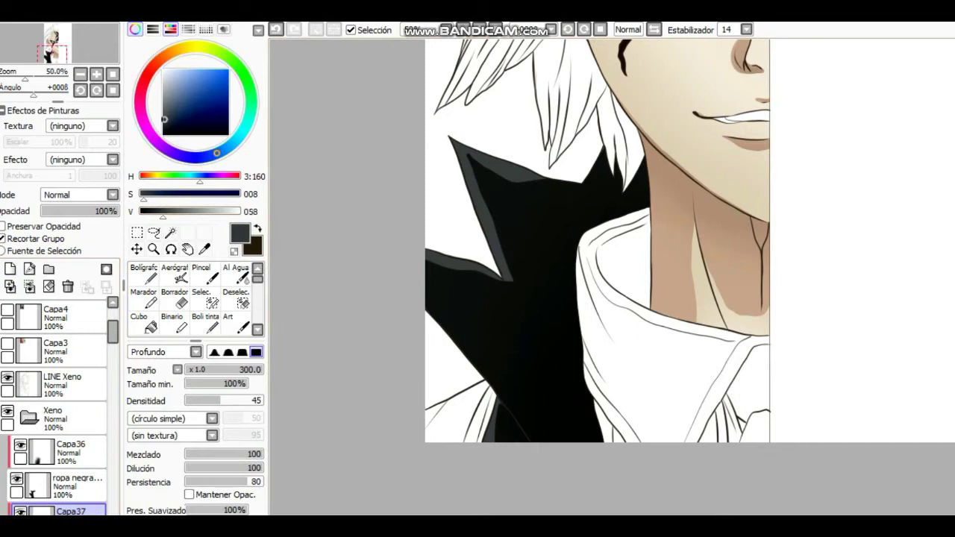
key("v")
scroll(582, 387, "down", 1)
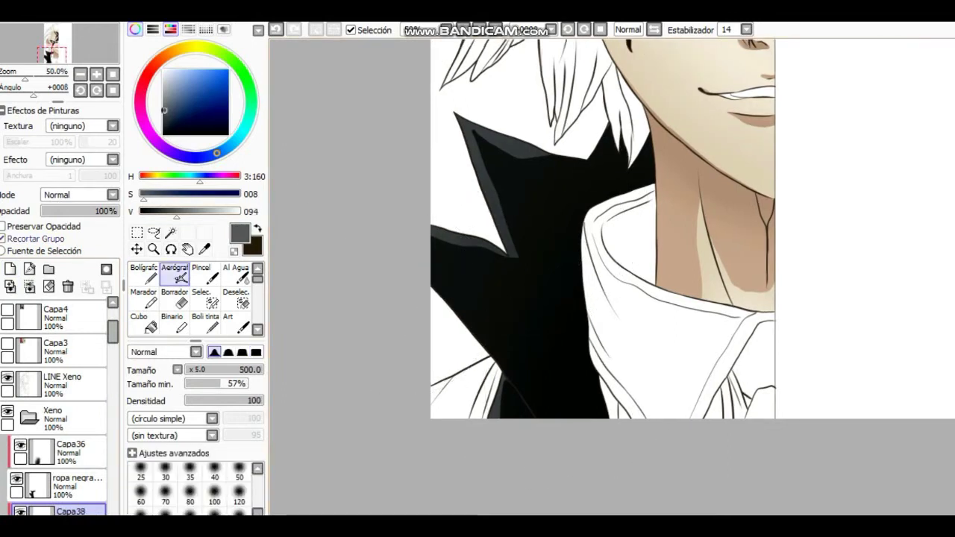
key("bracketleft")
key("bracketleft")
key("bracketleft")
key("bracketleft")
scroll(638, 286, "down", 2)
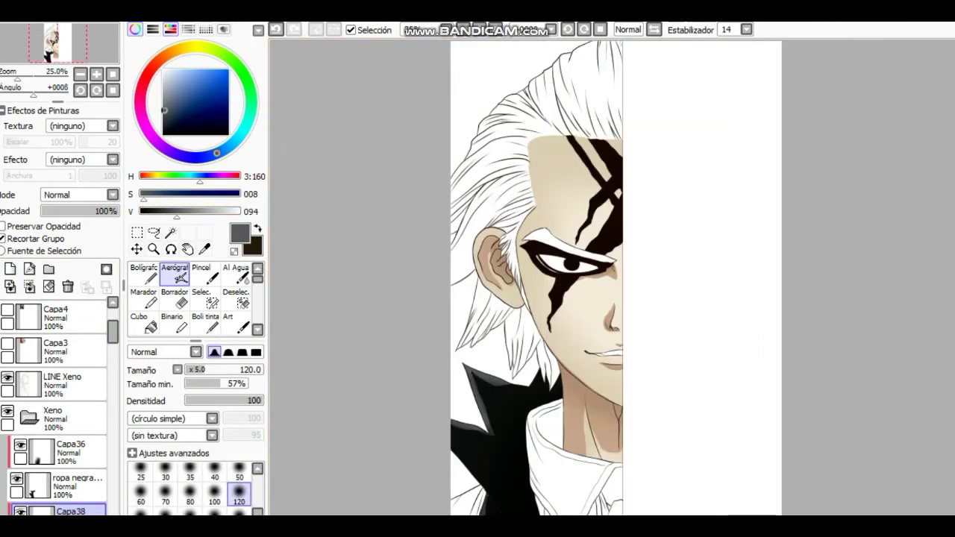
- Select the main hair mass on LINE Xeno with the magic wand, closing the hairline gaps with the selection pen
scroll(56, 373, "up", 3)
scroll(56, 373, "down", 3)
left_click(597, 187, "alt")
left_click(62, 429)
key("w")
scroll(611, 276, "up", 4)
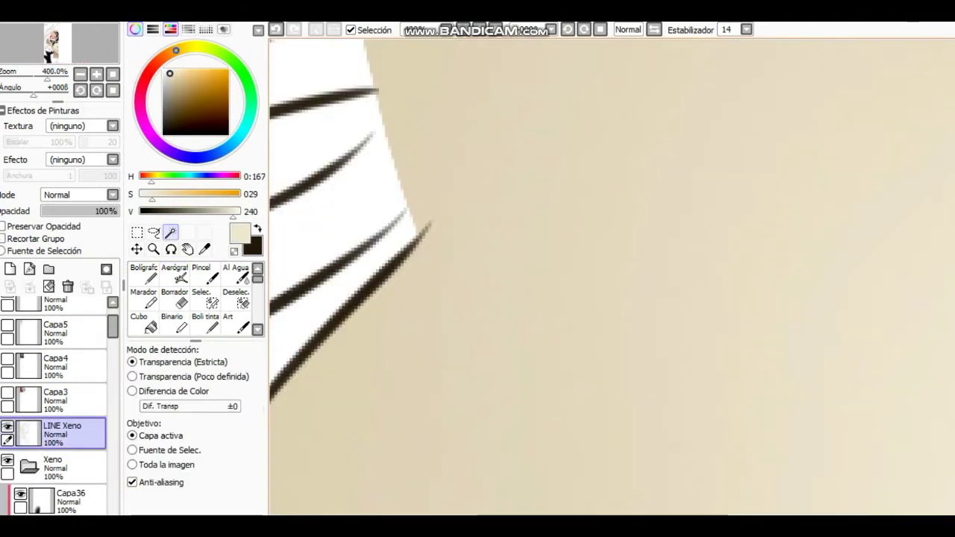
key("s")
mouse_move(448, 298)
left_mouse_down()
mouse_move(507, 448)
mouse_move(503, 514)
mouse_move(492, 134)
mouse_move(462, 321)
mouse_move(582, 44)
mouse_move(514, 169)
mouse_move(522, 223)
mouse_move(588, 318)
mouse_move(659, 125)
mouse_move(632, 179)
left_mouse_up()
key("Home")
key("Page_Down")
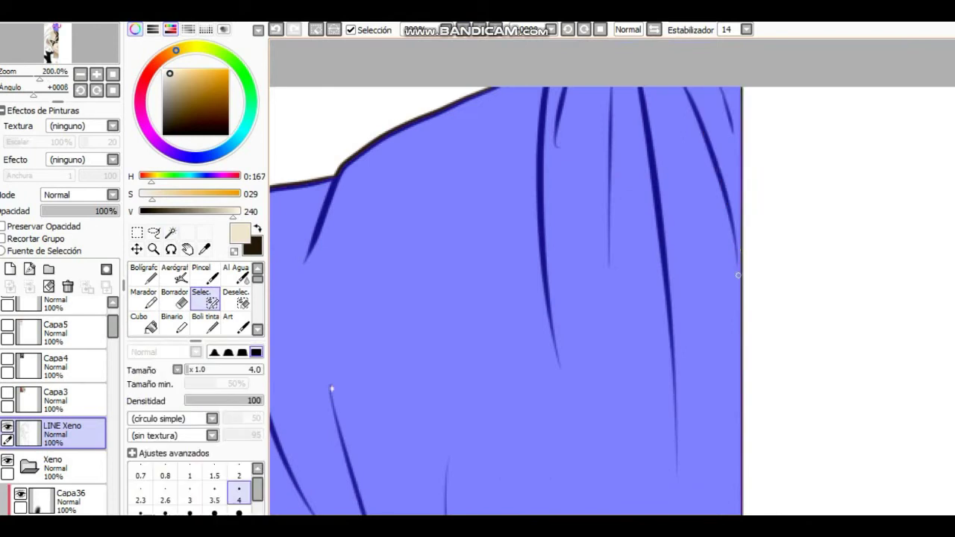
- Add the missed line tips and the narrow gap between the upper hair locks to the selection at size 4
left_click_drag(331, 388, 383, 298)
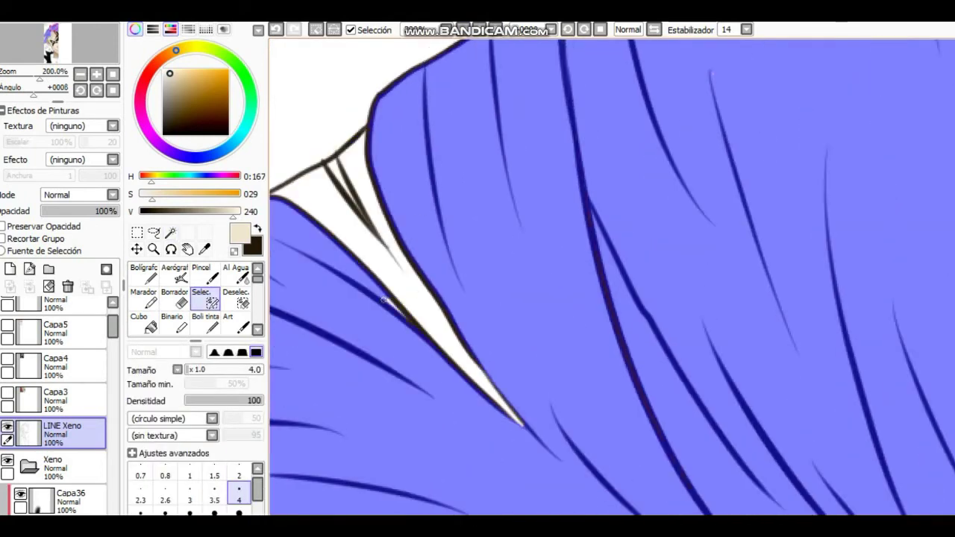
left_click_drag(372, 128, 414, 137)
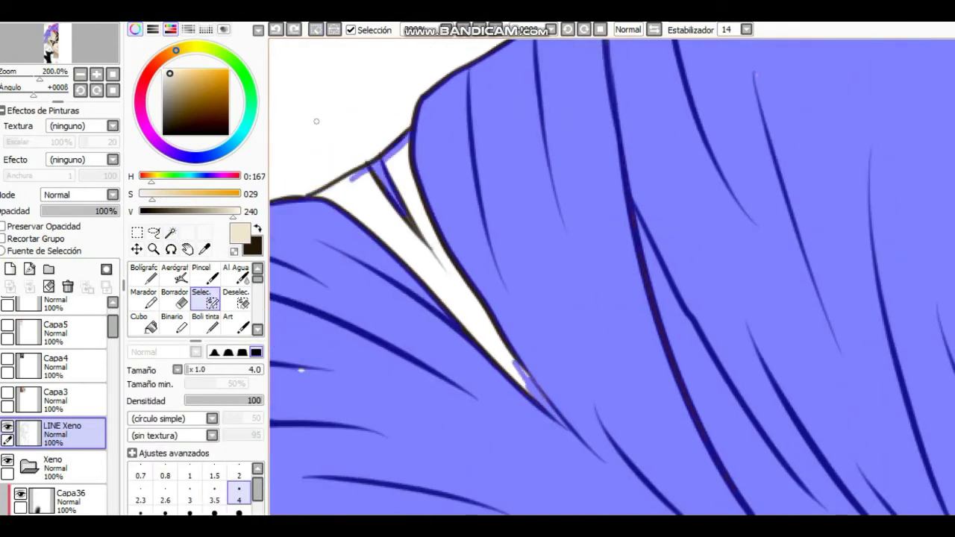
left_click(363, 206)
mouse_move(497, 356)
left_mouse_down()
mouse_move(384, 335)
mouse_move(352, 223)
mouse_move(438, 96)
mouse_move(483, 336)
mouse_move(512, 276)
left_mouse_up()
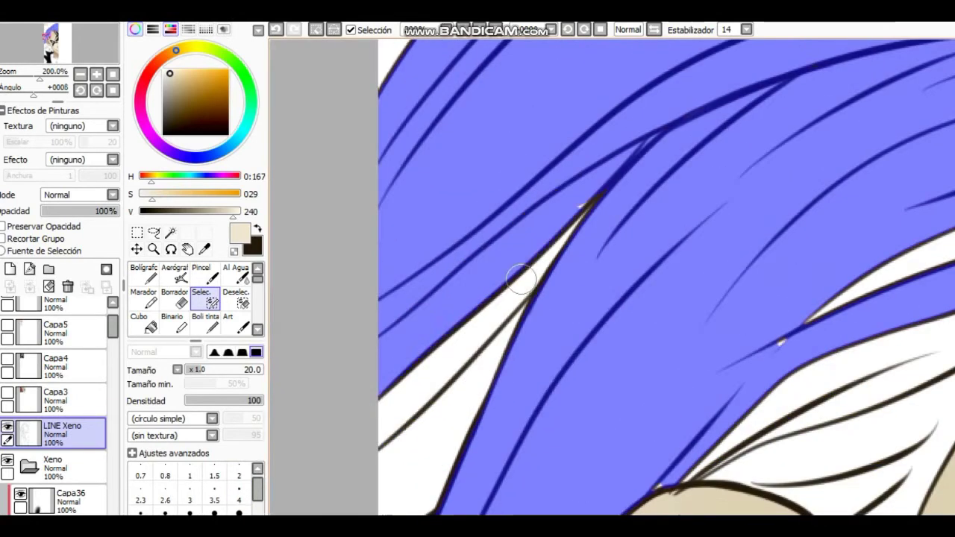
- Extend the hair selection over the unselected side strands above the ear with the size 20 selection pen and magic wand
scroll(512, 277, "down", 2)
scroll(523, 273, "up", 3)
scroll(540, 288, "down", 3)
scroll(540, 288, "up", 4)
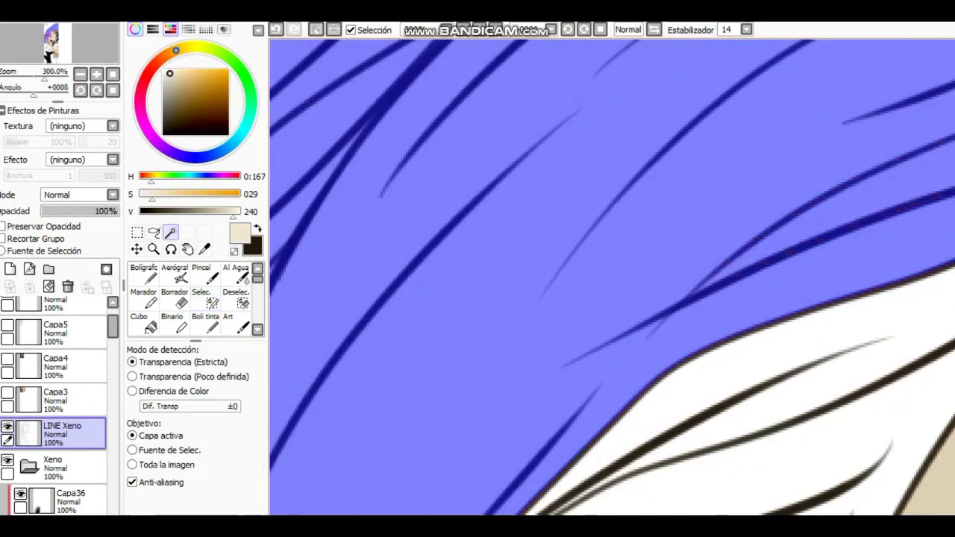
scroll(729, 288, "down", 2)
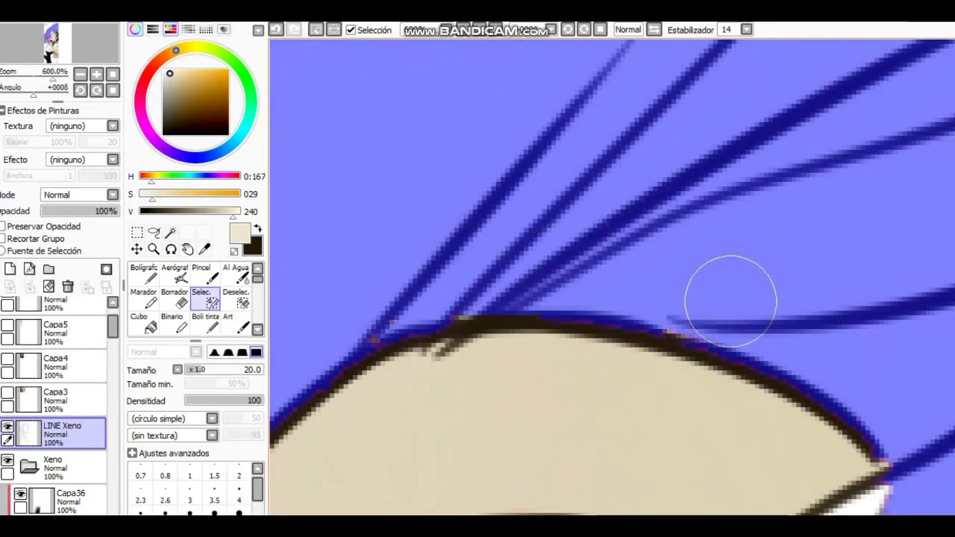
- Extend the hair selection down the sideburn strands beside the ear, filling the missed slivers up to the narrow tip
scroll(708, 246, "up", 1)
left_click_drag(708, 246, 708, 120)
key("w")
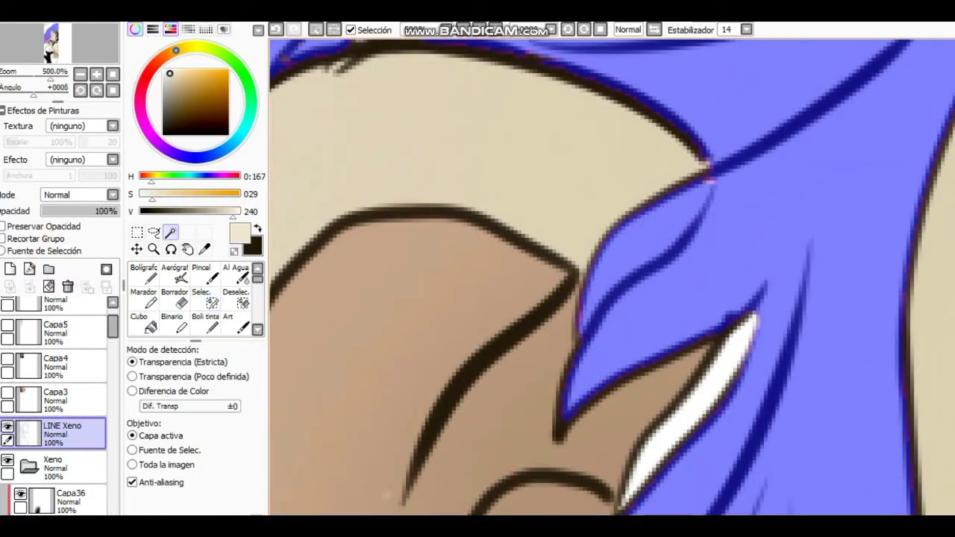
scroll(704, 363, "down", 3)
scroll(612, 276, "down", 3)
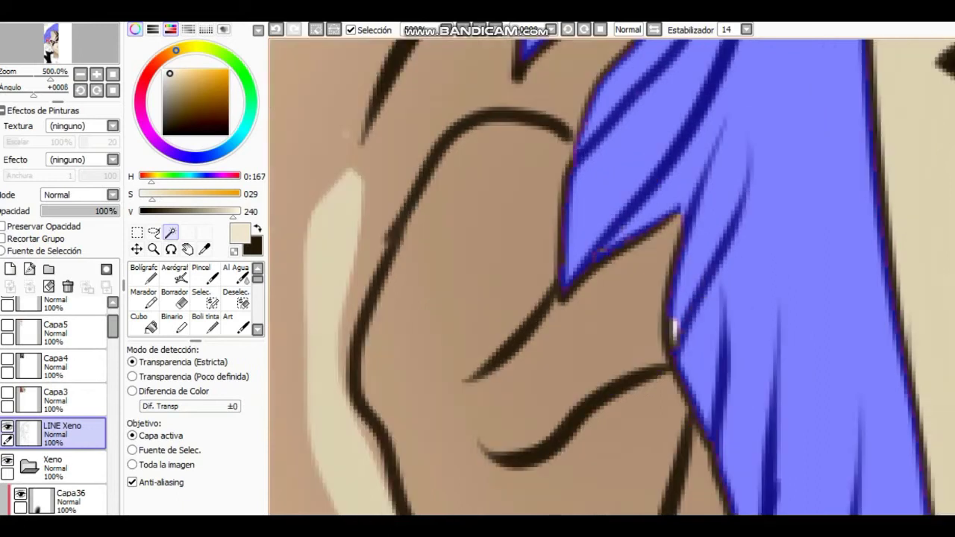
scroll(612, 276, "up", 5)
key("s")
scroll(457, 225, "down", 2)
key("w")
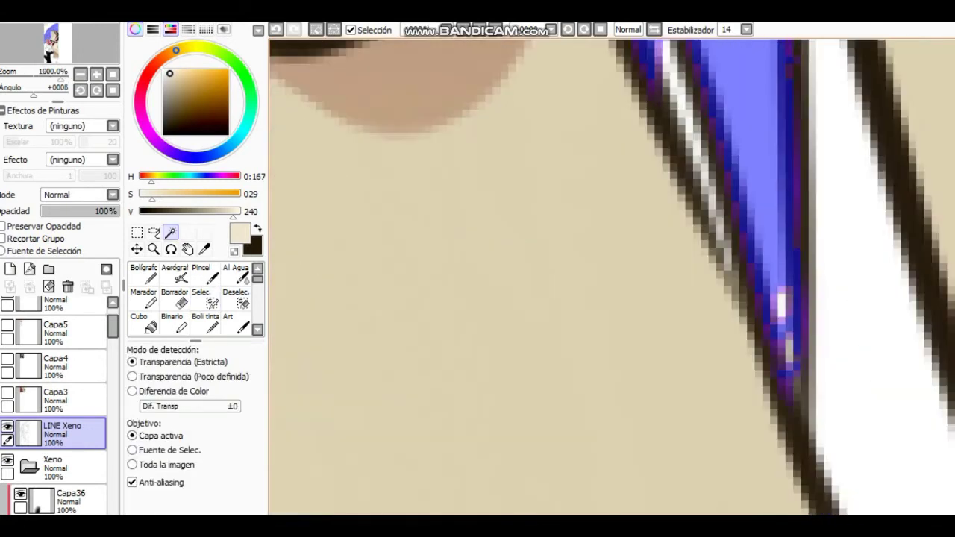
key("s")
scroll(783, 316, "down", 3)
key("w")
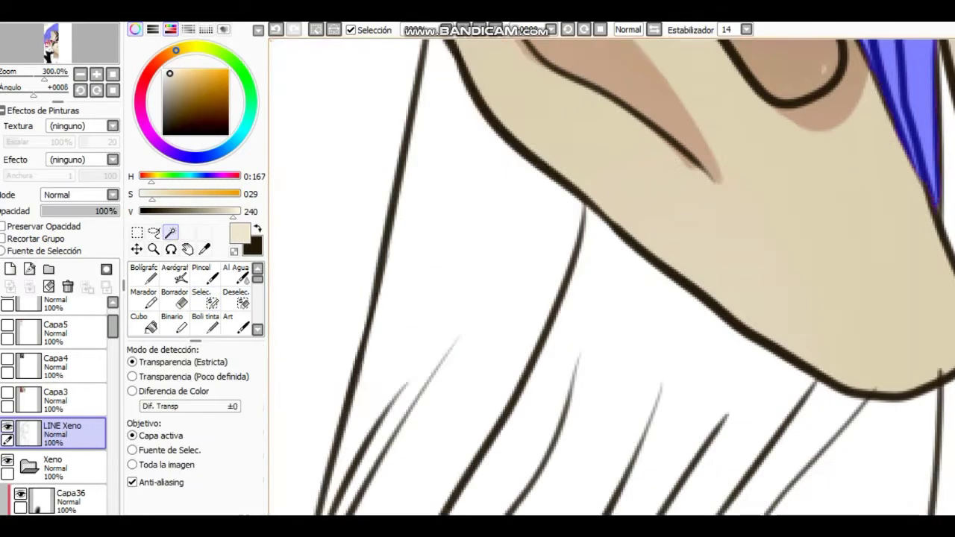
- Add the hair locks below the ear to the selection, filling unselected gaps and tips with the size 9 selection pen
key("s")
scroll(669, 226, "down", 2)
scroll(478, 254, "up", 3)
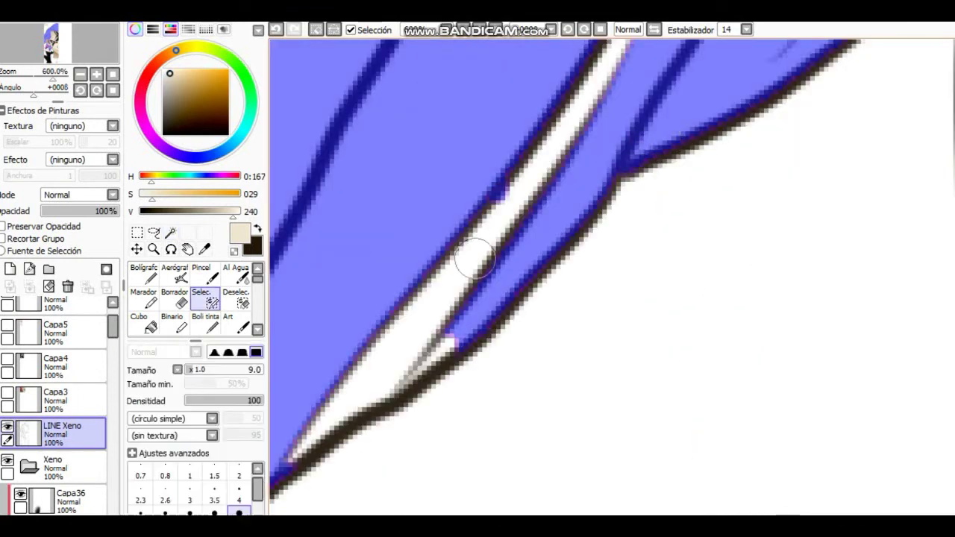
scroll(513, 354, "down", 3)
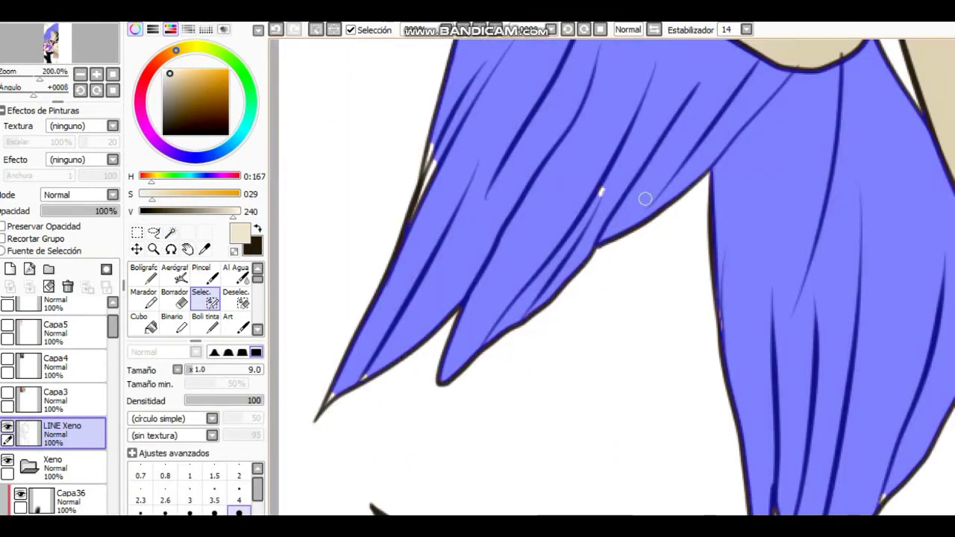
scroll(645, 199, "up", 4)
scroll(480, 351, "down", 2)
scroll(518, 264, "up", 2)
key("w")
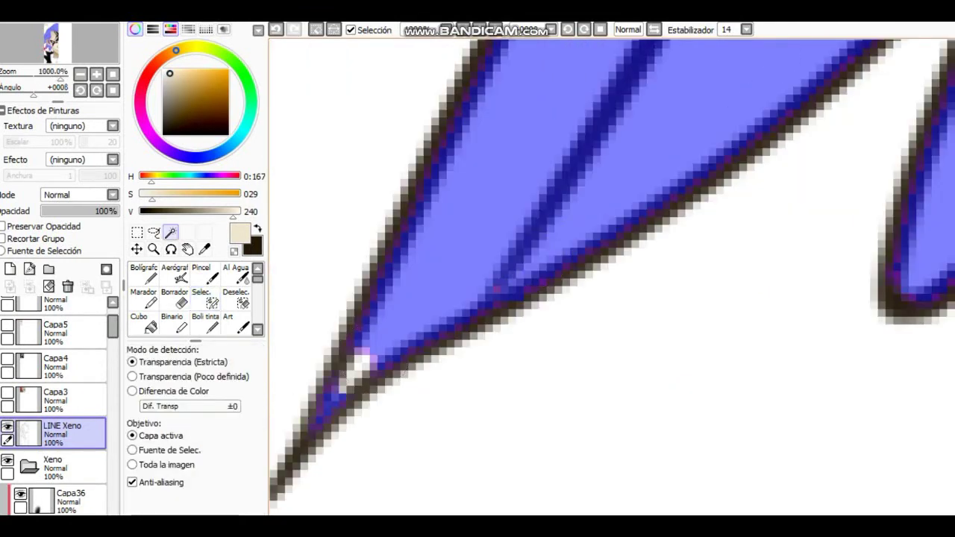
- Add the remaining unselected specks at the lock tips and along the sideburn to the hair selection with the magic wand
scroll(357, 364, "down", 6)
scroll(704, 196, "up", 4)
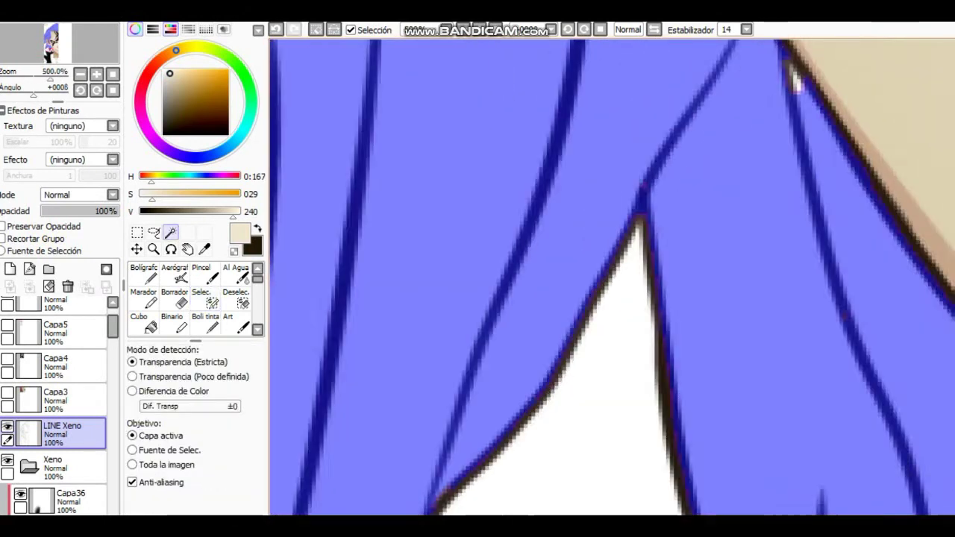
scroll(756, 204, "up", 3)
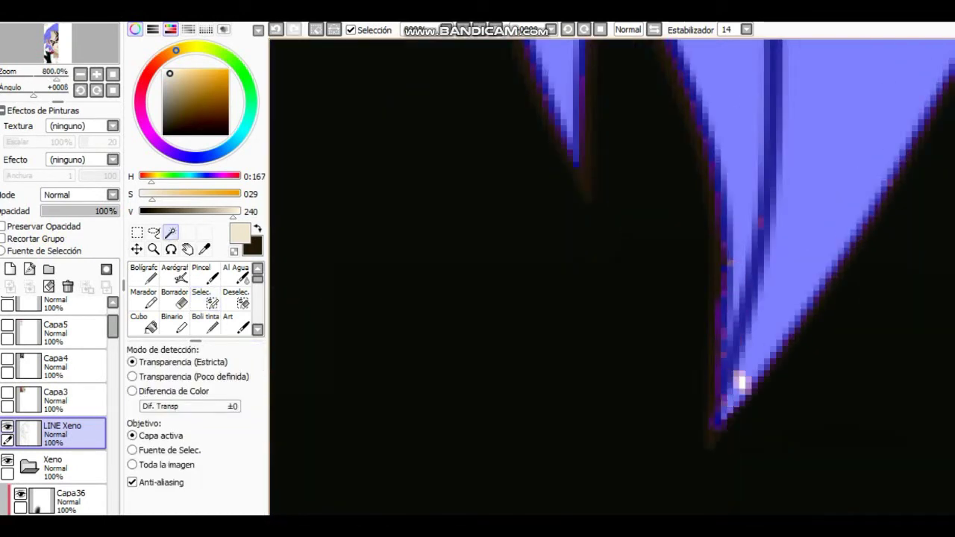
scroll(740, 383, "down", 3)
scroll(780, 320, "up", 3)
scroll(702, 227, "down", 1)
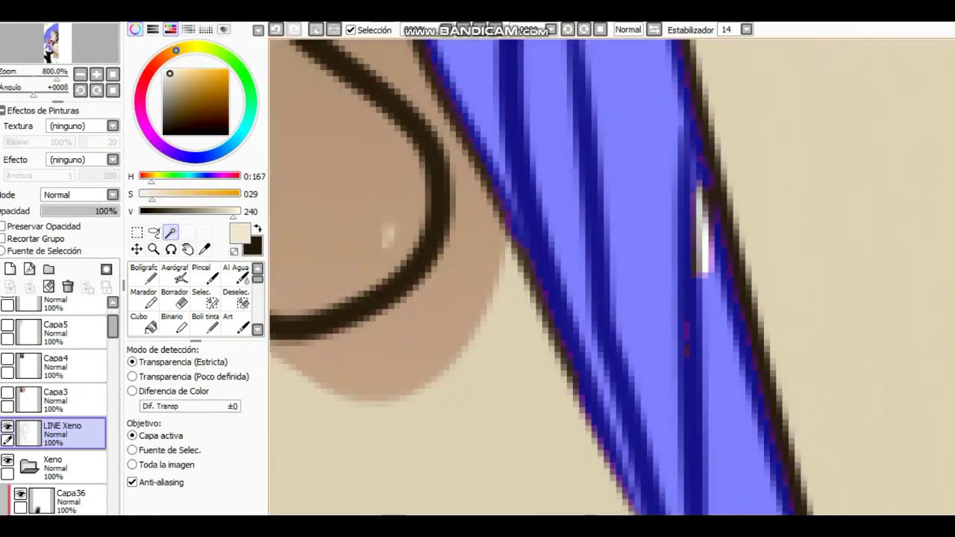
scroll(701, 227, "down", 5)
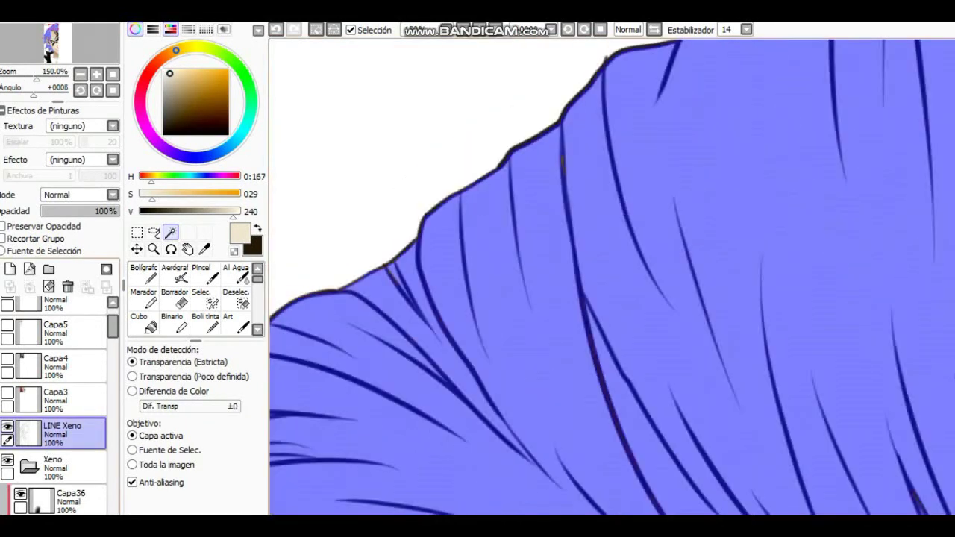
- Add a new layer named "cabello base" in the Xeno folder
left_click(9, 270)
double_click(74, 447)
type("cabello base")
key("Return")
- Fill the selected hair with a pale warm off-white (H 177, S 10, V 237) using the pen at size 500
scroll(586, 233, "down", 4)
key("n")
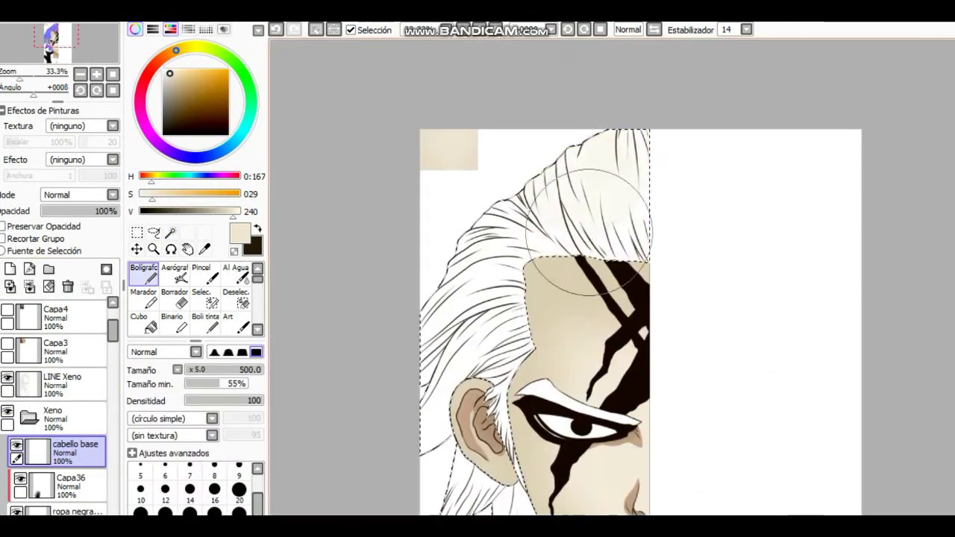
mouse_move(586, 233)
left_mouse_down()
mouse_move(489, 269)
mouse_move(435, 377)
left_mouse_up()
left_click(592, 190, "alt")
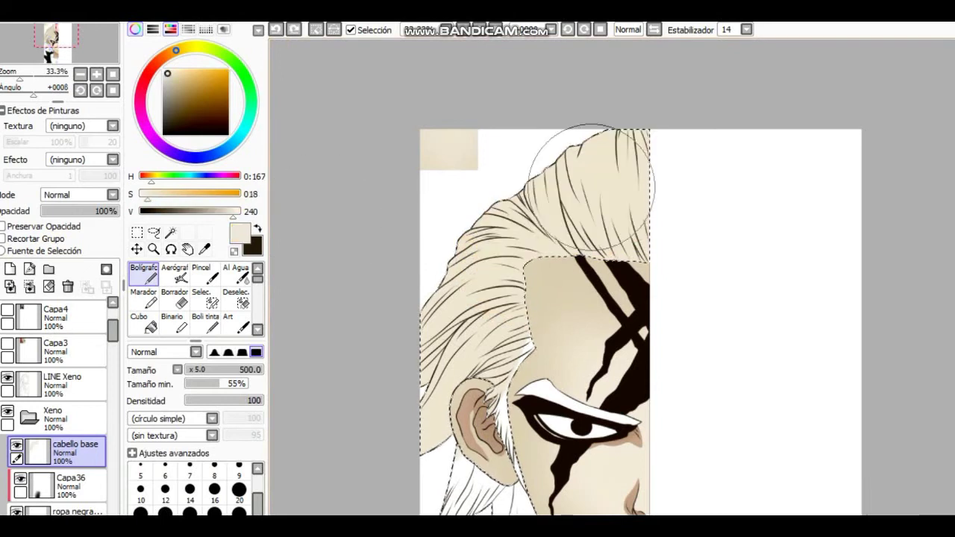
scroll(409, 237, "down", 3)
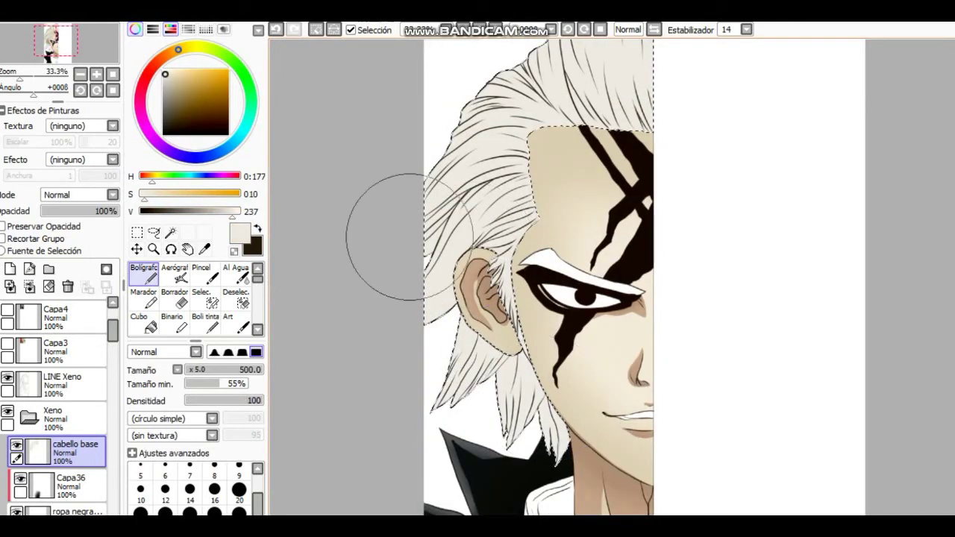
scroll(437, 463, "up", 1)
- Add a new layer named "cabello sombra" above the hair base layer
left_click(10, 268)
double_click(71, 444)
type("cabello sombra")
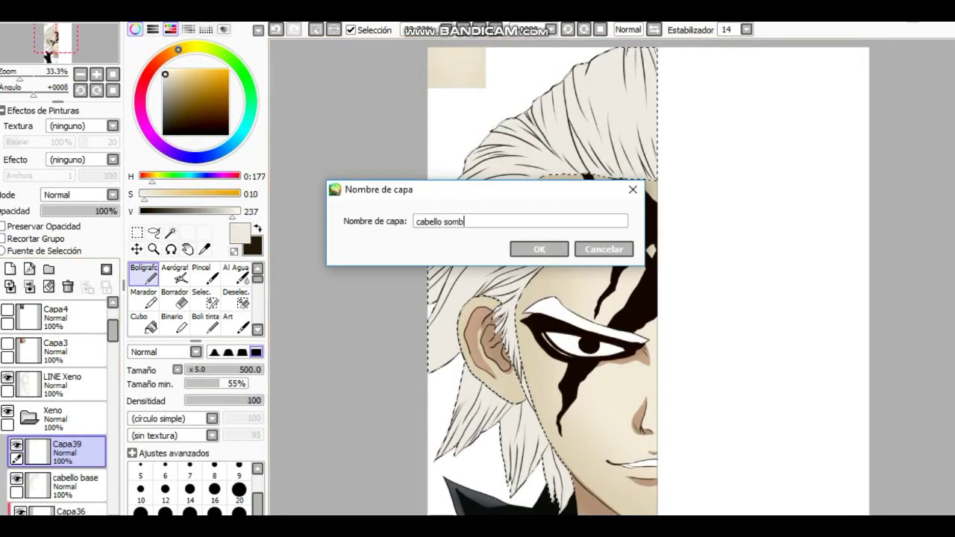
key("Return")
- Paint light grey-beige shadows along the strands above the forehead and at the crown, using brush sizes 50 and 20
key("b")
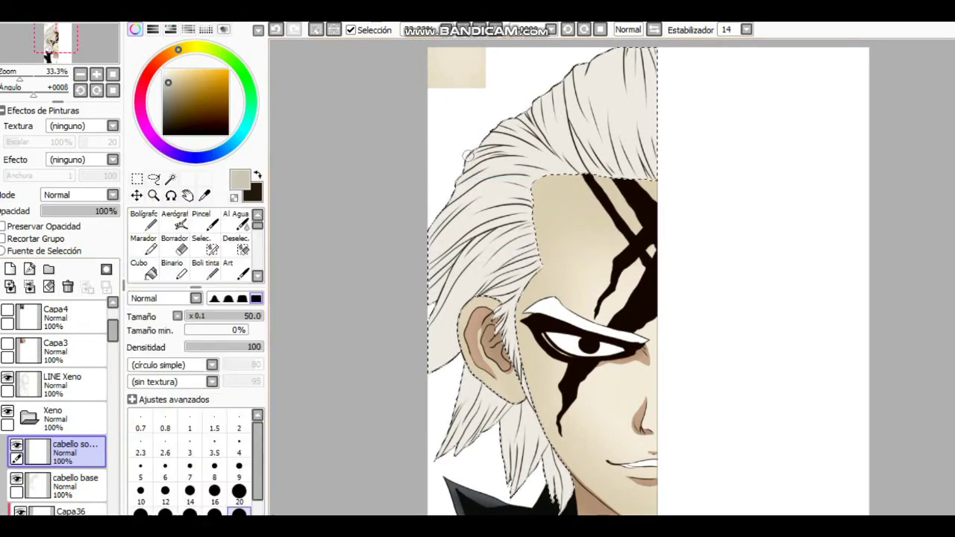
scroll(568, 284, "up", 2)
scroll(591, 237, "up", 1)
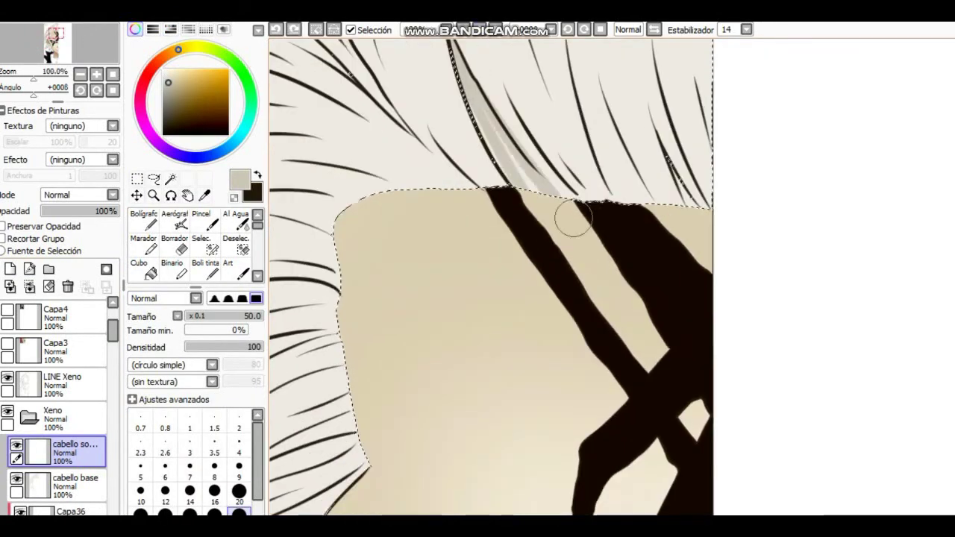
scroll(478, 192, "up", 2)
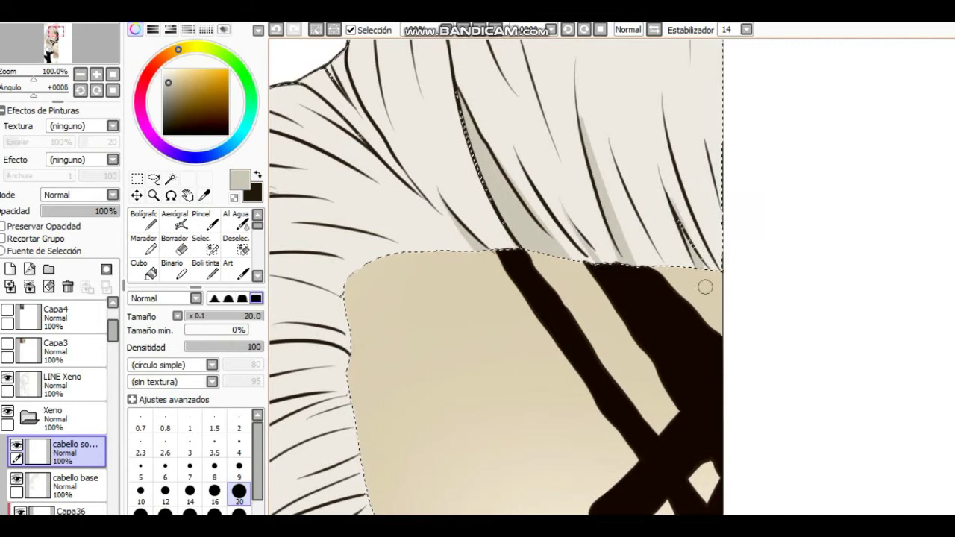
scroll(672, 261, "up", 4)
scroll(687, 131, "up", 3)
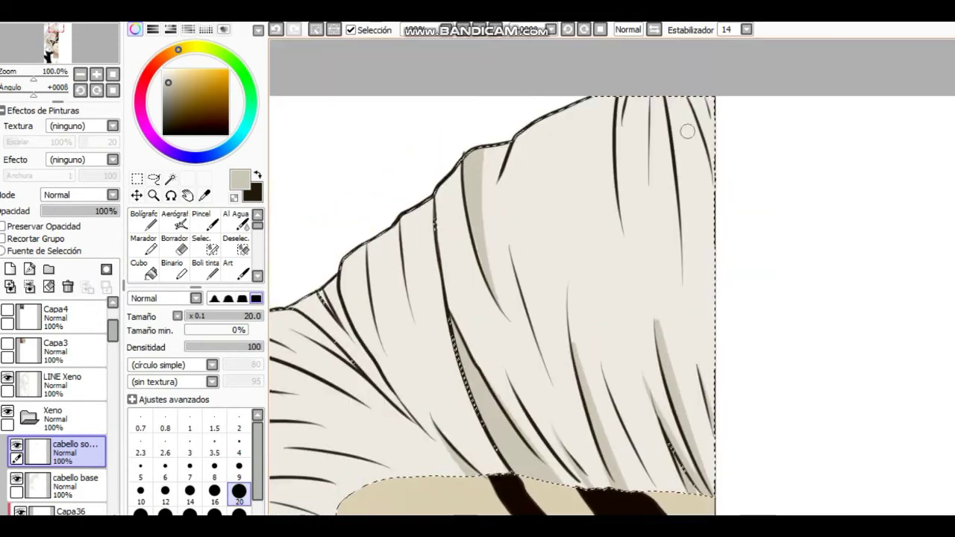
scroll(494, 191, "down", 3)
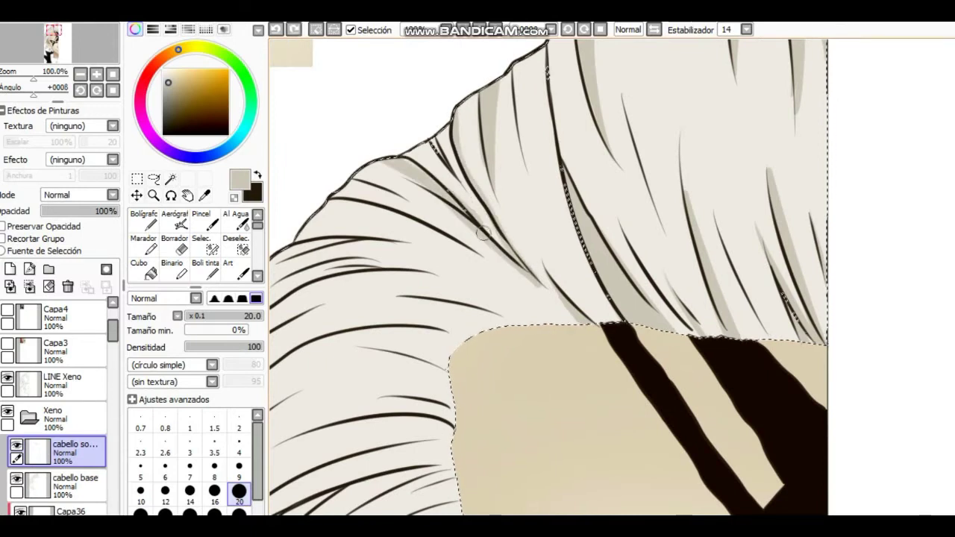
- Paint size 20 shadows between the strands along the back of the head, rotating the canvas to follow the hair
left_click_drag(424, 134, 565, 297)
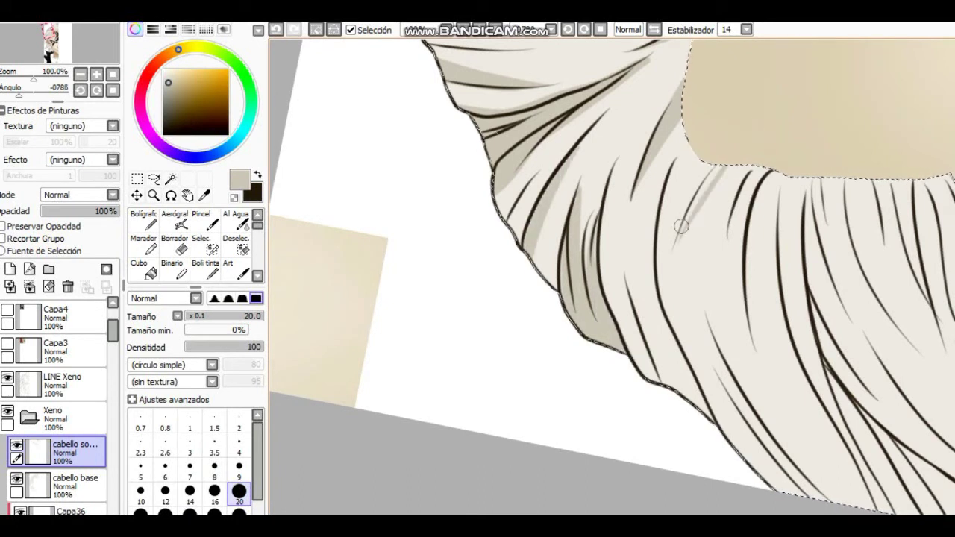
key("Delete")
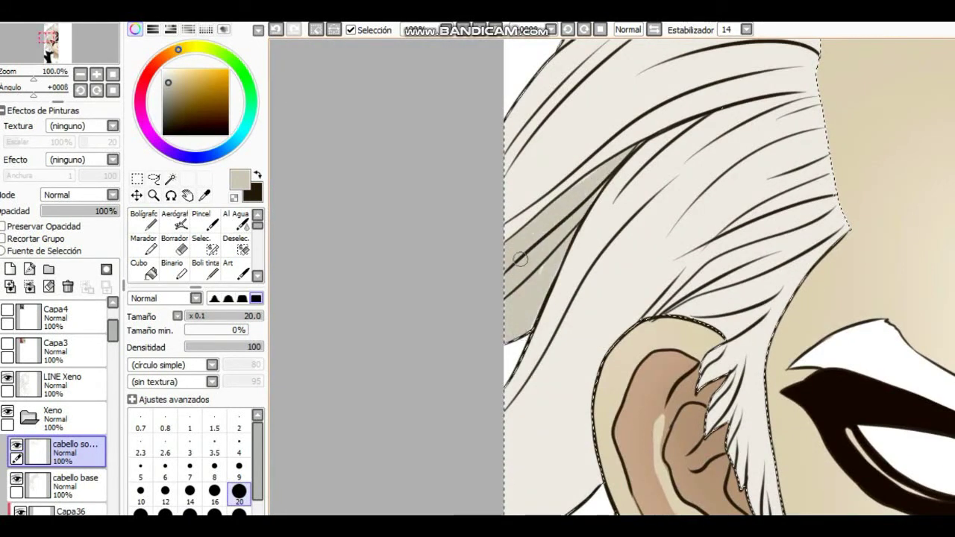
mouse_move(520, 259)
left_mouse_down()
mouse_move(639, 81)
mouse_move(531, 117)
left_mouse_up()
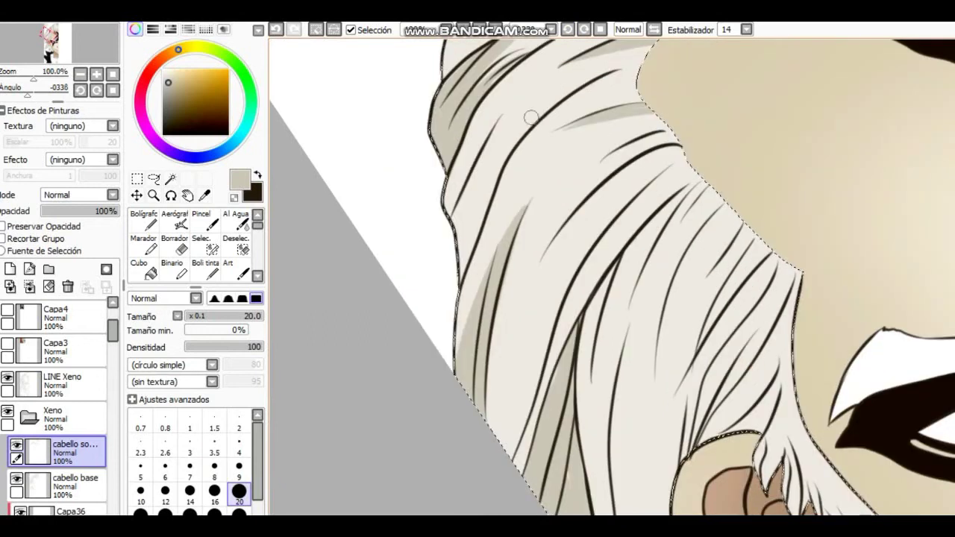
left_click_drag(559, 231, 632, 170)
- Shade the strands above and behind the ear with tapered size 20 strokes in the same grey-beige
scroll(588, 221, "down", 3)
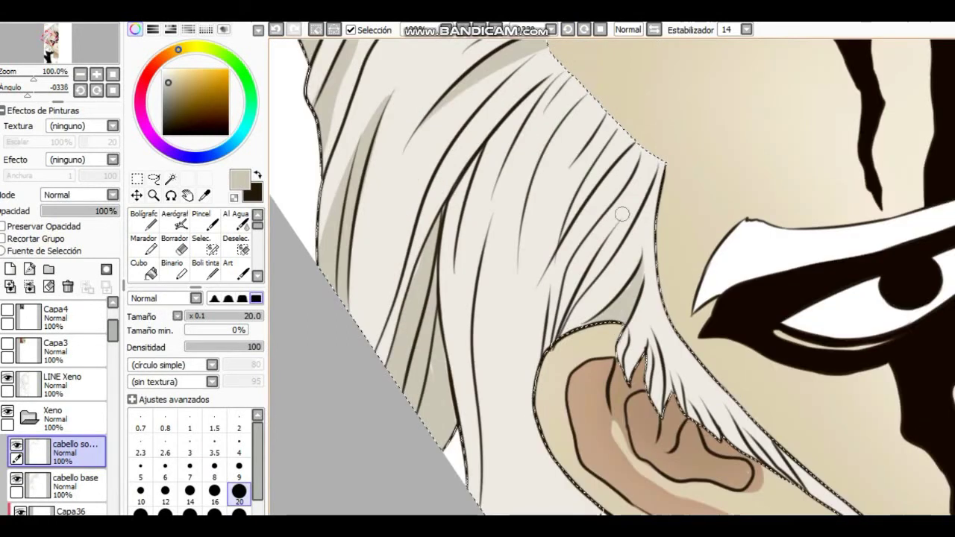
scroll(613, 205, "down", 3)
left_click_drag(558, 396, 549, 100)
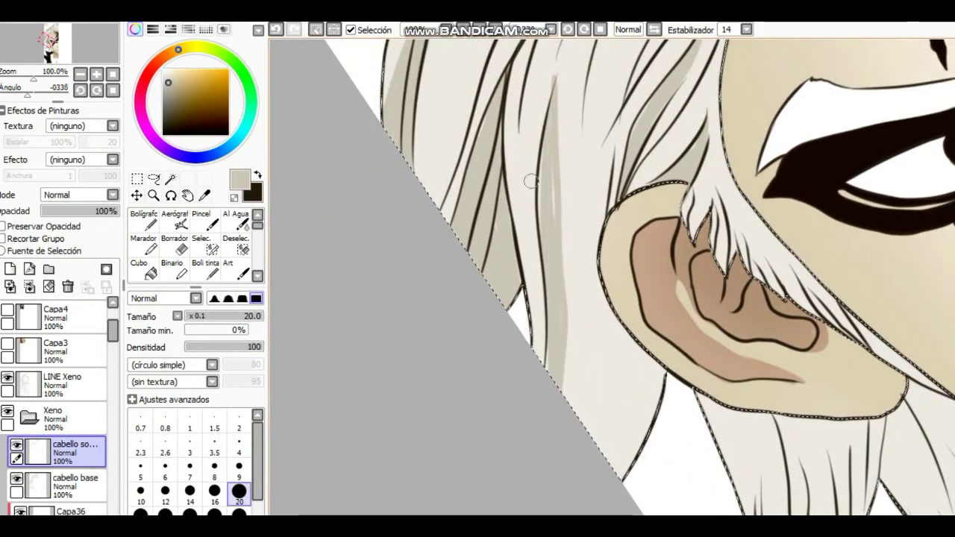
mouse_move(530, 181)
left_mouse_down()
mouse_move(552, 269)
mouse_move(497, 277)
left_mouse_up()
scroll(546, 248, "down", 2)
- Cover the hair behind the ear and the locks below it with broad shadows at brush size 50
key("bracketright")
key("bracketright")
key("bracketright")
key("bracketright")
key("bracketright")
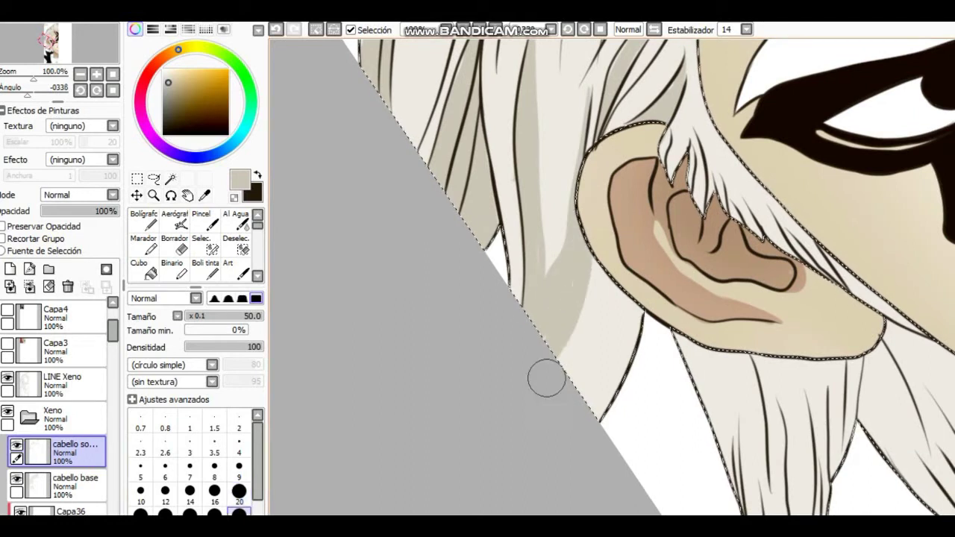
mouse_move(545, 376)
left_mouse_down()
mouse_move(617, 269)
mouse_move(597, 395)
left_mouse_up()
scroll(605, 388, "down", 3)
mouse_move(619, 448)
left_mouse_down()
mouse_move(579, 230)
mouse_move(612, 213)
left_mouse_up()
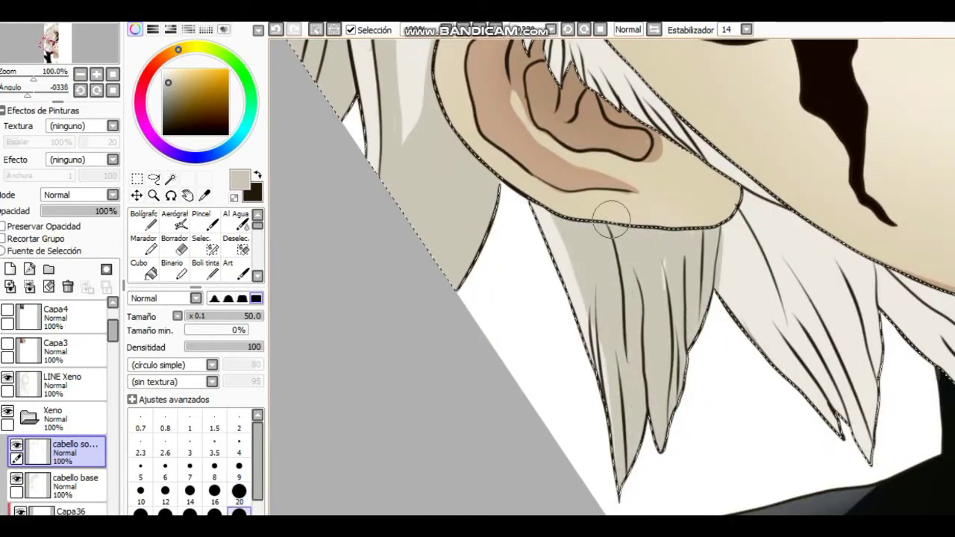
scroll(612, 214, "down", 3)
left_click_drag(694, 179, 793, 309)
- Shade the sideburn strands in front of the ear with the brush reduced to size 20
key("bracketleft")
key("bracketleft")
key("bracketleft")
key("bracketleft")
key("bracketleft")
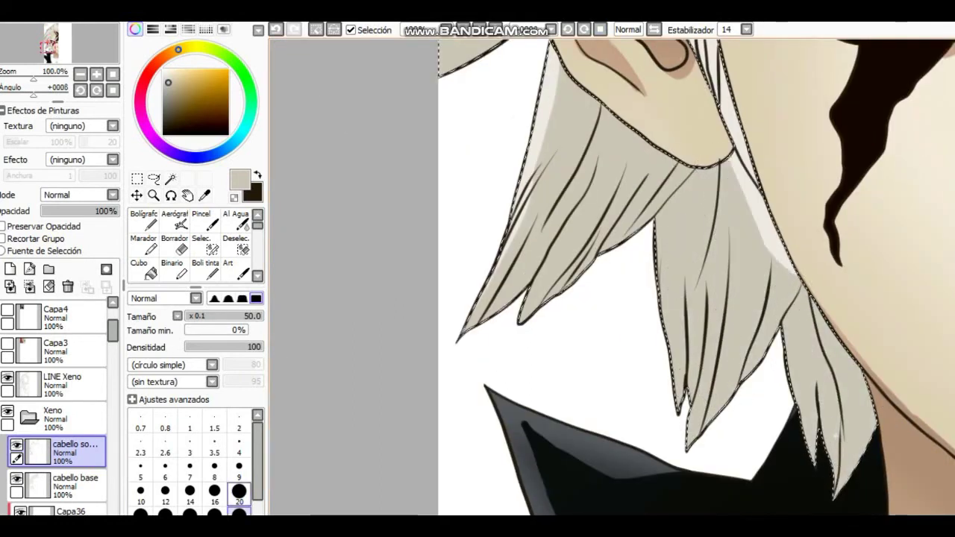
scroll(746, 224, "up", 3)
mouse_move(718, 108)
left_mouse_down()
mouse_move(694, 246)
mouse_move(702, 158)
left_mouse_up()
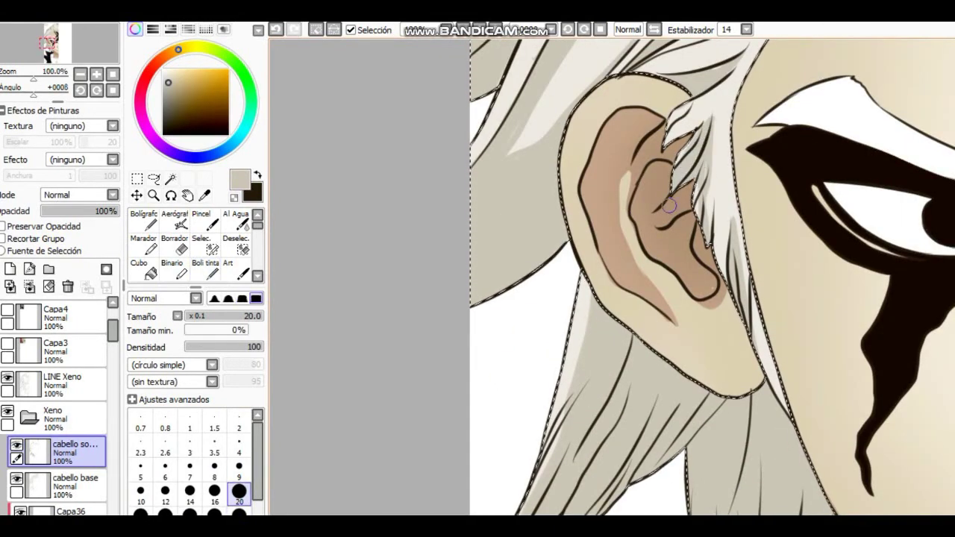
scroll(669, 206, "up", 3)
scroll(712, 277, "down", 5)
scroll(597, 261, "down", 2)
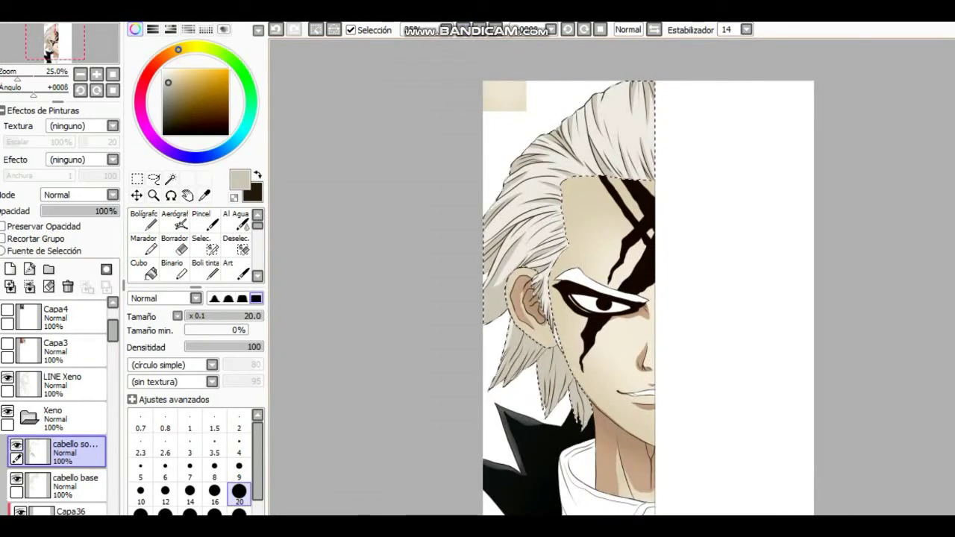
- Add a layer clipped to "cabello base", choose the airbrush, and clear the hair selection
left_click(10, 269)
left_click(2, 238)
left_click(174, 220)
scroll(522, 231, "up", 4)
left_click(170, 29)
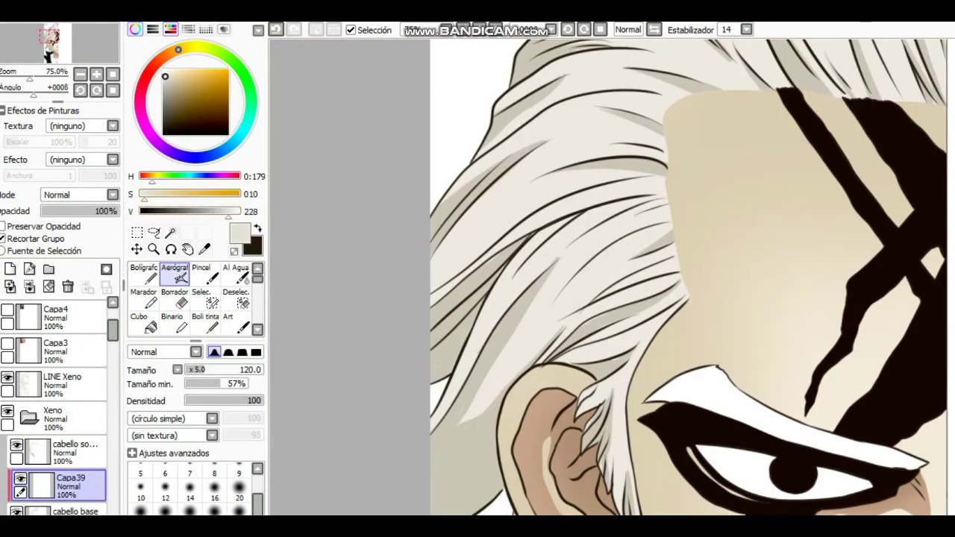
- Airbrush soft beige tones over the hair base at size 120 and blend them with the size 300 brush
scroll(491, 207, "down", 2)
scroll(575, 214, "up", 6)
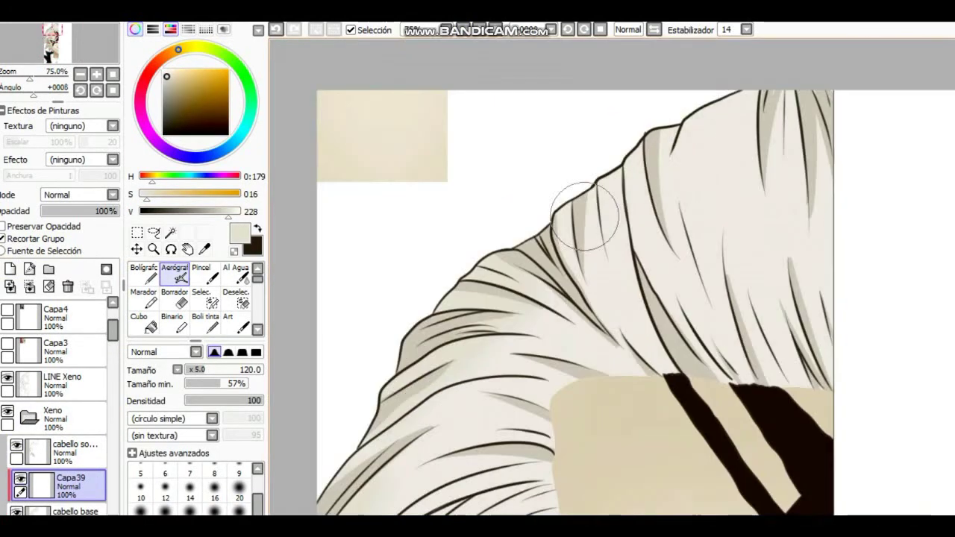
scroll(831, 256, "down", 2)
key("b")
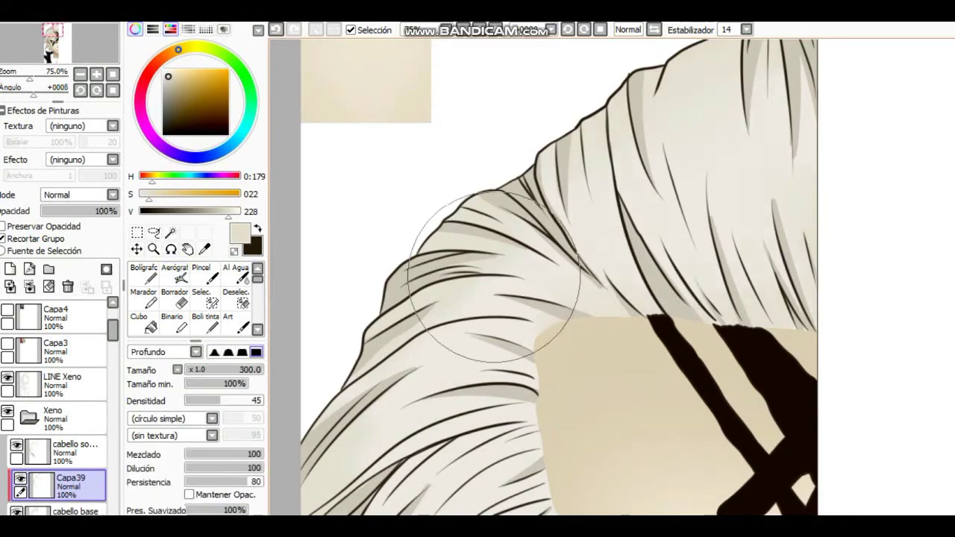
scroll(493, 276, "down", 2)
scroll(478, 269, "down", 2)
scroll(448, 246, "up", 1)
- Add a layer clipped to the hair shadows, airbrush darker beige tones at size 120, and blend them with the size 300 brush
key("ctrl+shift+n")
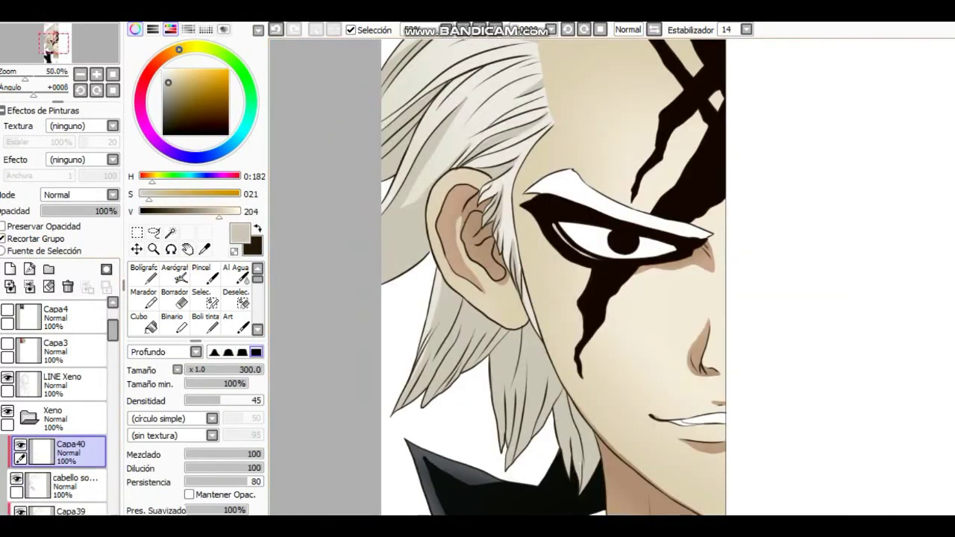
key("v")
scroll(345, 258, "down", 1)
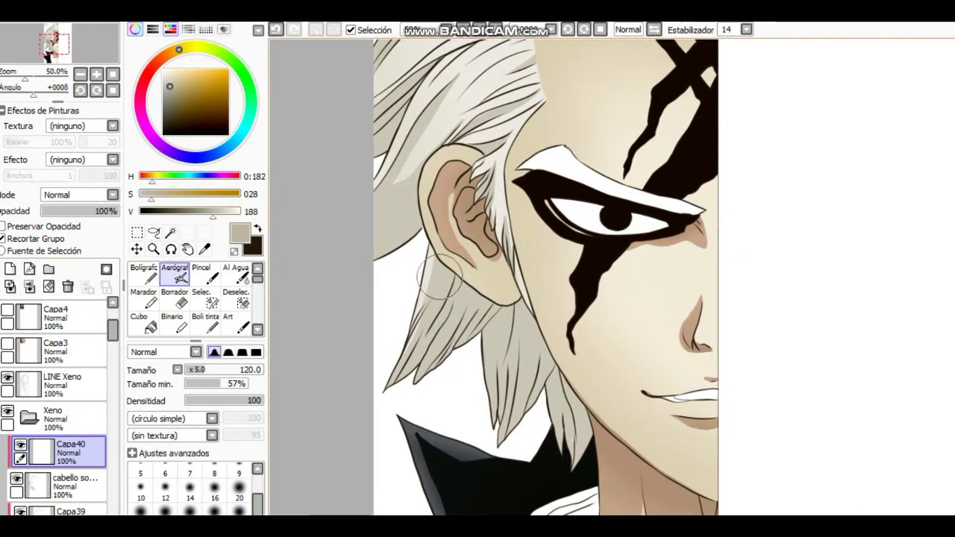
scroll(332, 235, "up", 3)
scroll(332, 236, "up", 5)
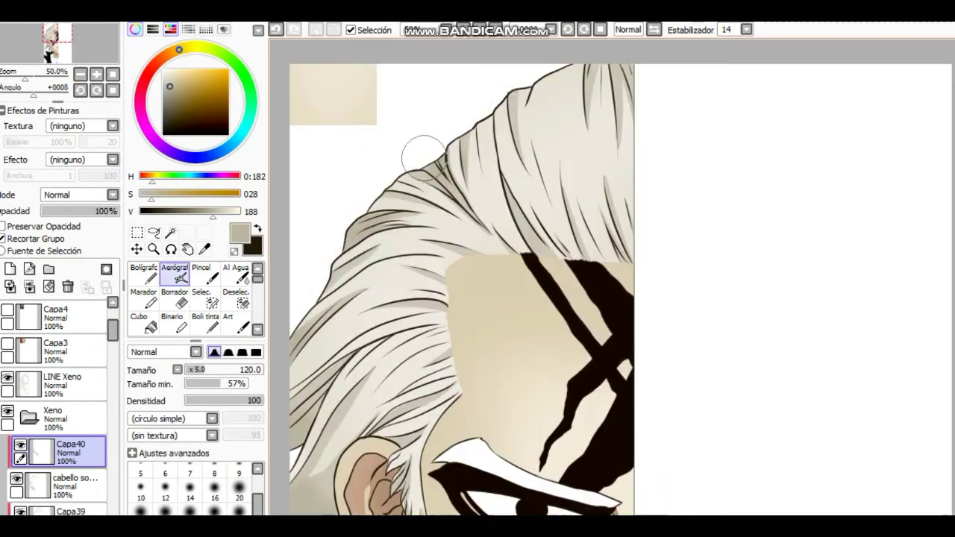
key("b")
scroll(359, 236, "down", 5)
scroll(376, 234, "down", 1)
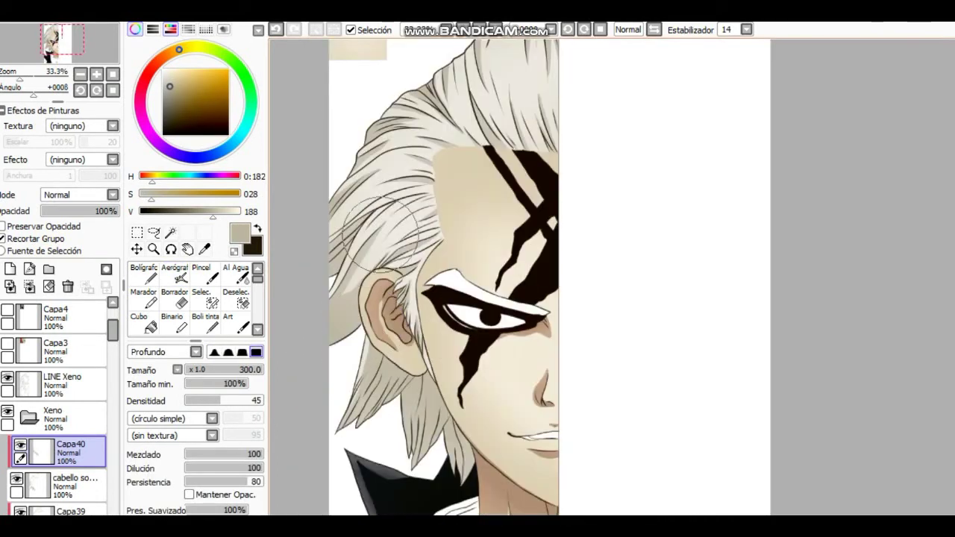
- Add a layer named "cejas" in the Xeno folder and fill the eyebrow with a pale off-white
left_click(10, 269)
double_click(67, 445)
type("cejas")
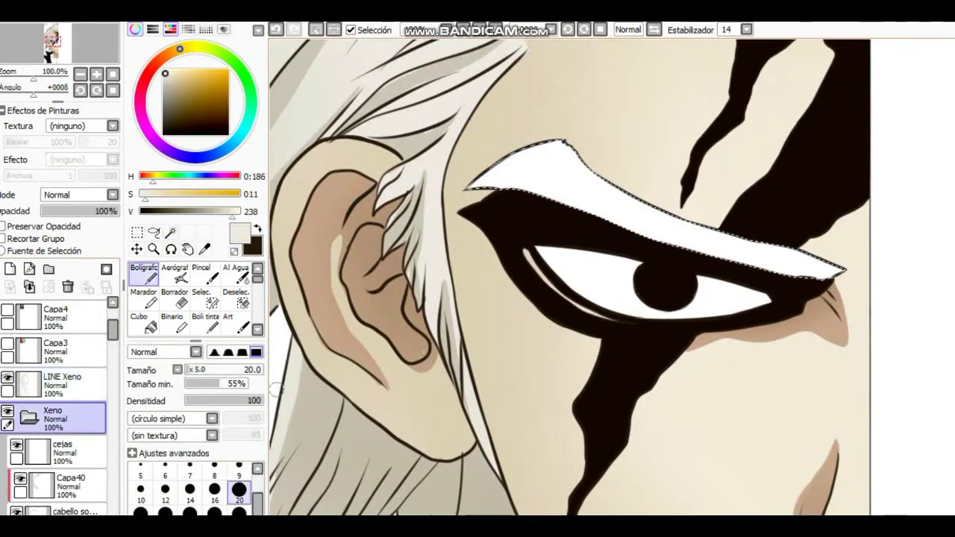
left_click(59, 452)
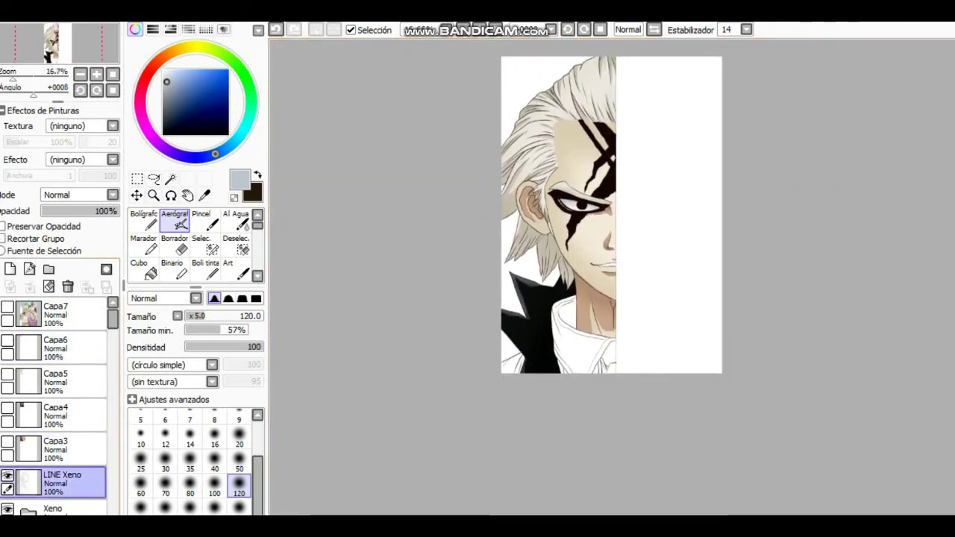
- Select the shoulder cloth beside the black coat on the line art and fill it pale greenish grey on a "marcas de ropa" layer
key("w")
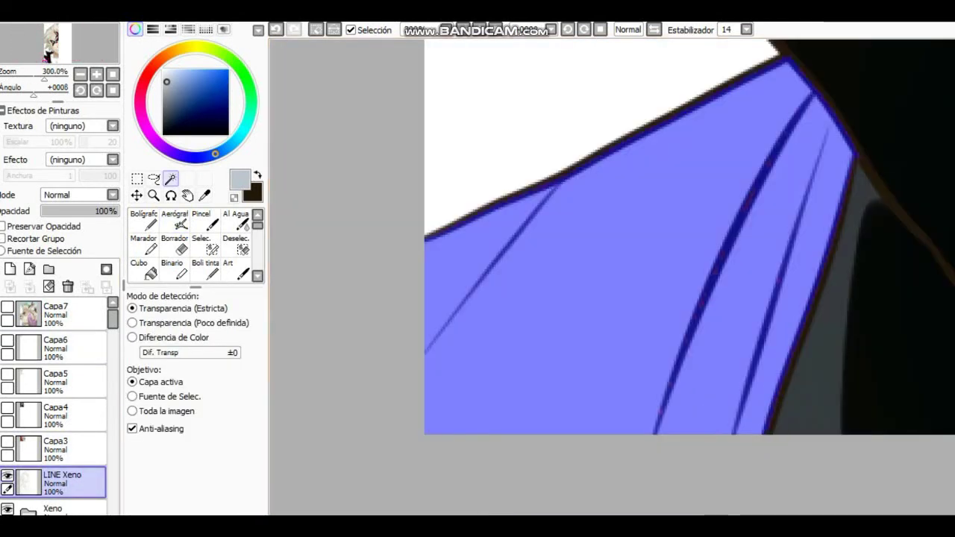
type("b")
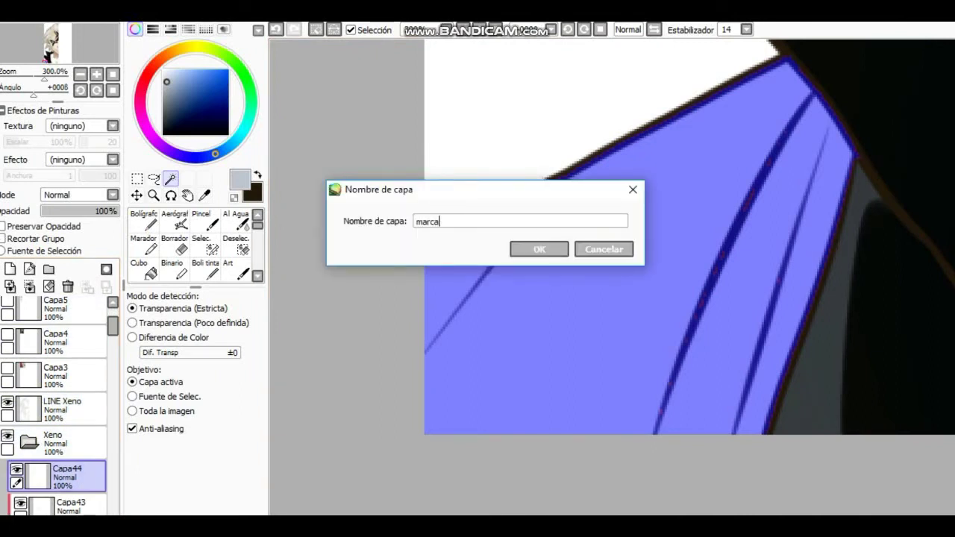
type("s de")
key("Return")
key("n")
scroll(569, 270, "down", 2)
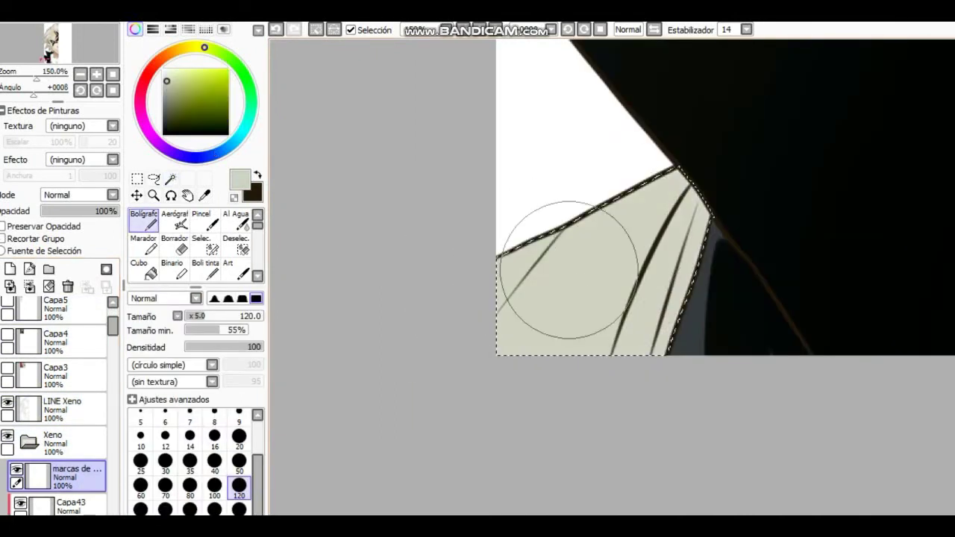
- Add a separate shadow layer for the shoulder cloth and shade its folds darker greenish grey at brush size 20
type("marcas de ropa so")
key("Return")
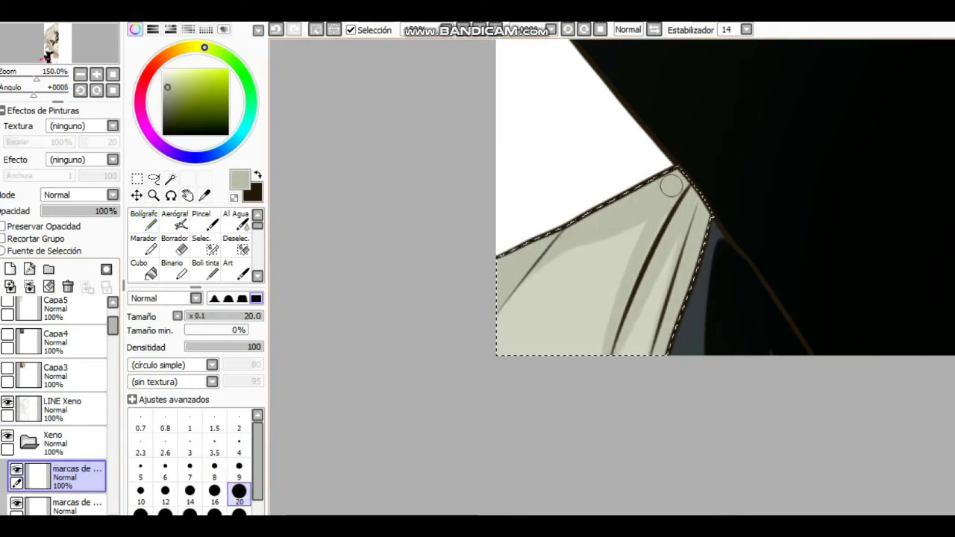
scroll(622, 282, "up", 5)
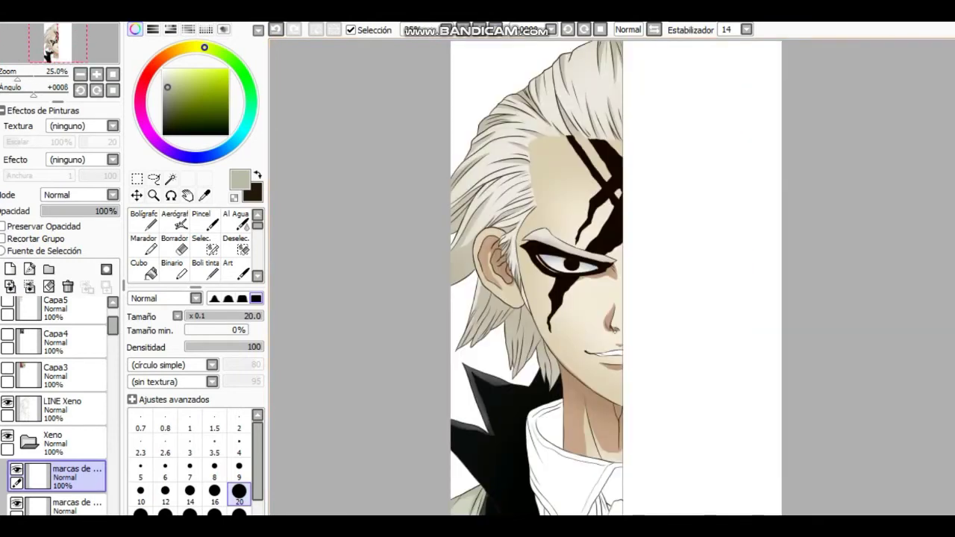
- Select the shirt collar and the cloth beneath it on the "LINE Xeno" layer with the magic wand
key("s")
left_click(63, 407)
key("w")
left_click(664, 245)
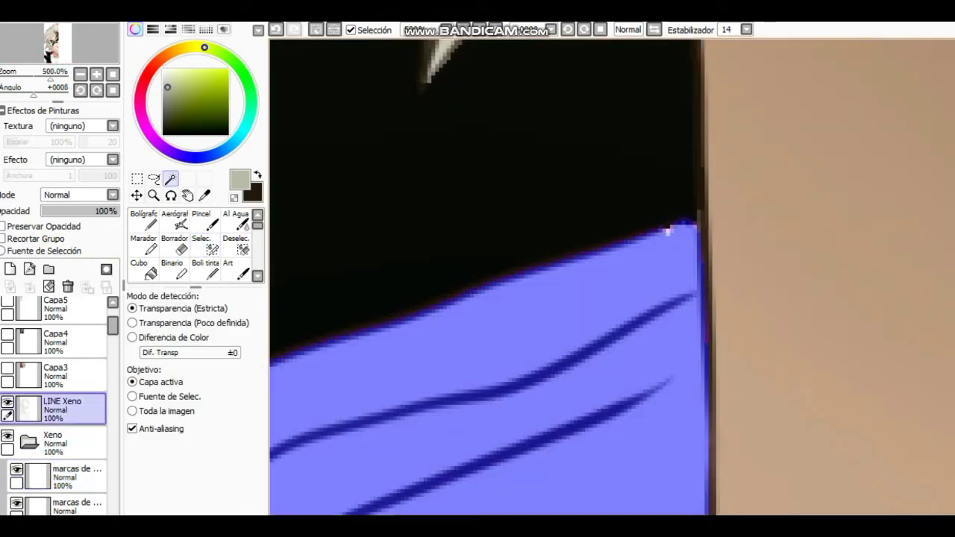
scroll(664, 245, "down", 3)
scroll(611, 276, "up", 5)
scroll(561, 351, "down", 4)
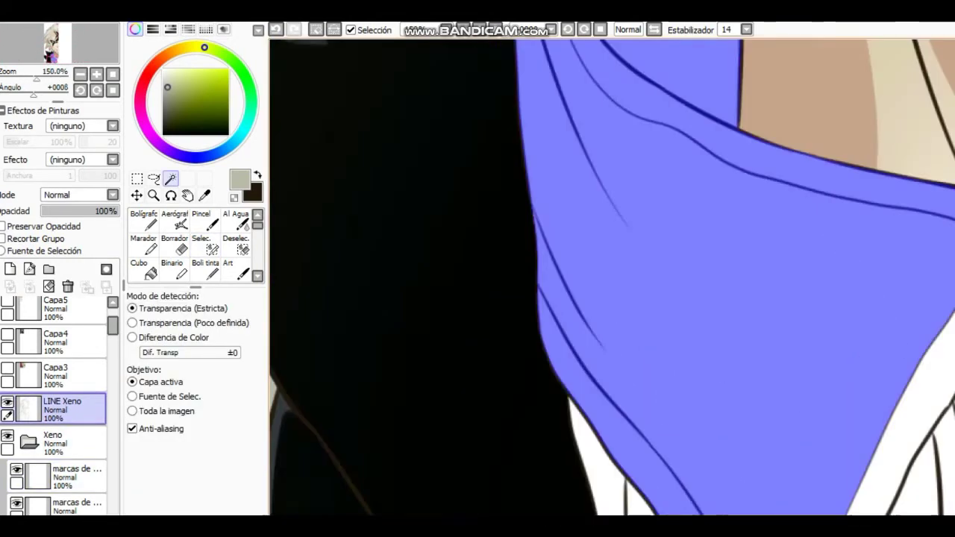
scroll(553, 298, "up", 6)
scroll(560, 260, "down", 4)
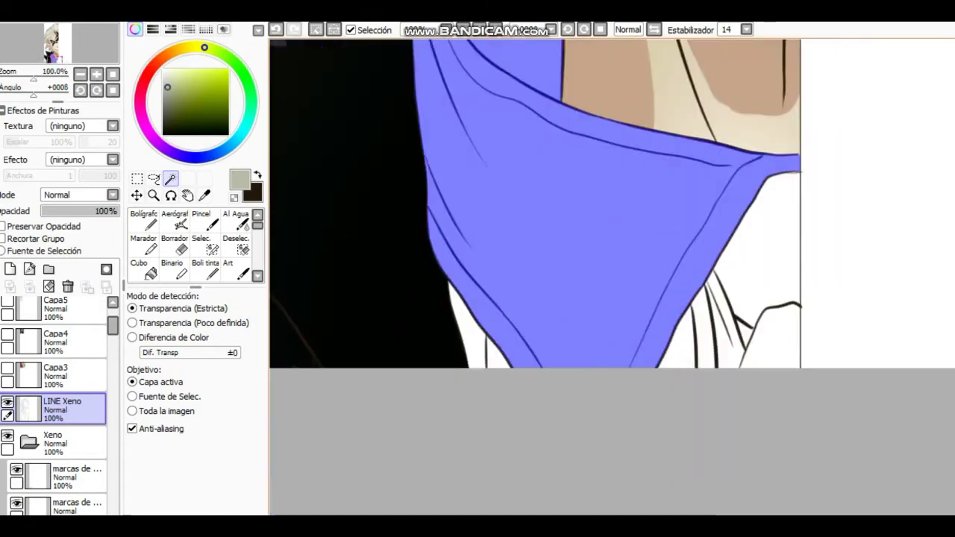
scroll(522, 269, "up", 6)
scroll(398, 249, "down", 5)
scroll(496, 276, "up", 3)
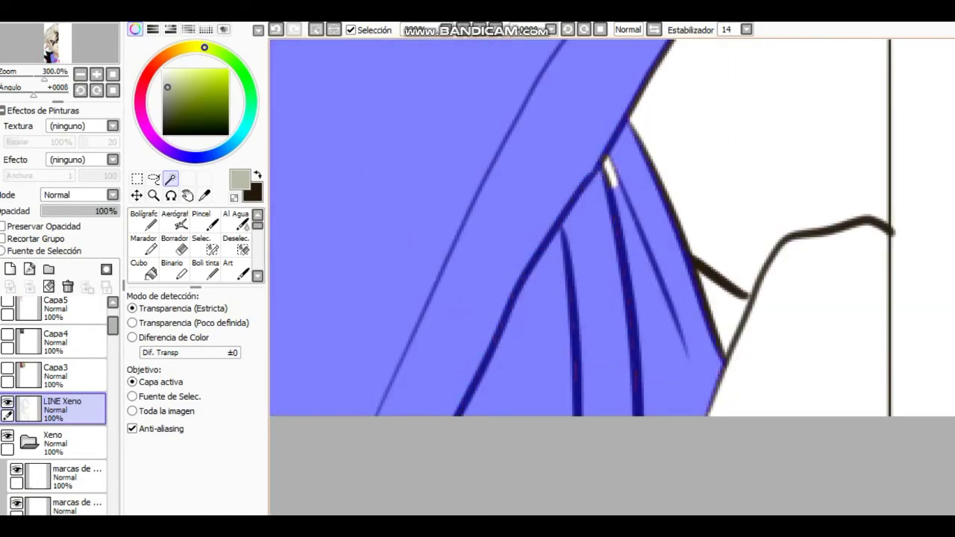
scroll(496, 276, "down", 2)
scroll(496, 276, "up", 3)
- Add a layer named "camisa" and fill the selected shirt with off-white using the pen at size 450
key("ctrl+shift+n")
key("n")
scroll(644, 299, "down", 8)
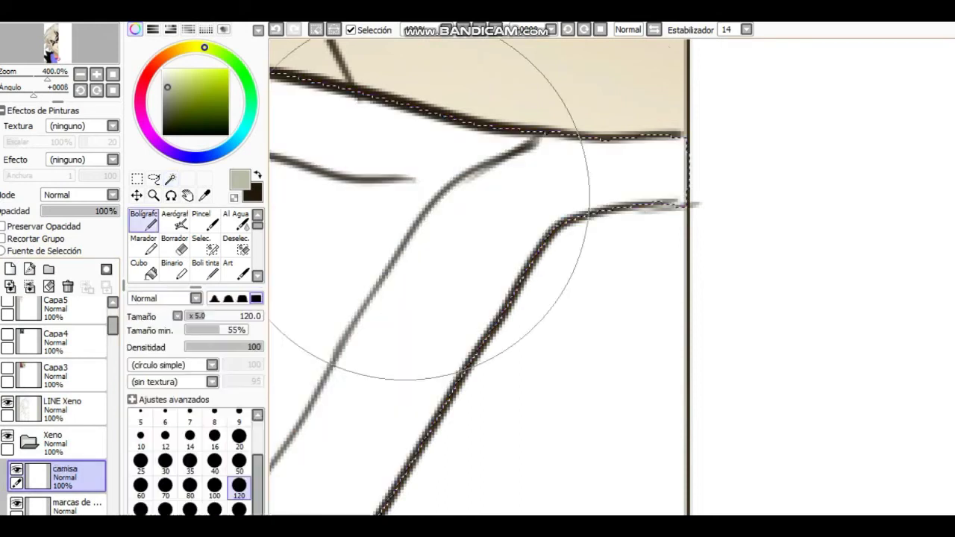
scroll(567, 369, "up", 1)
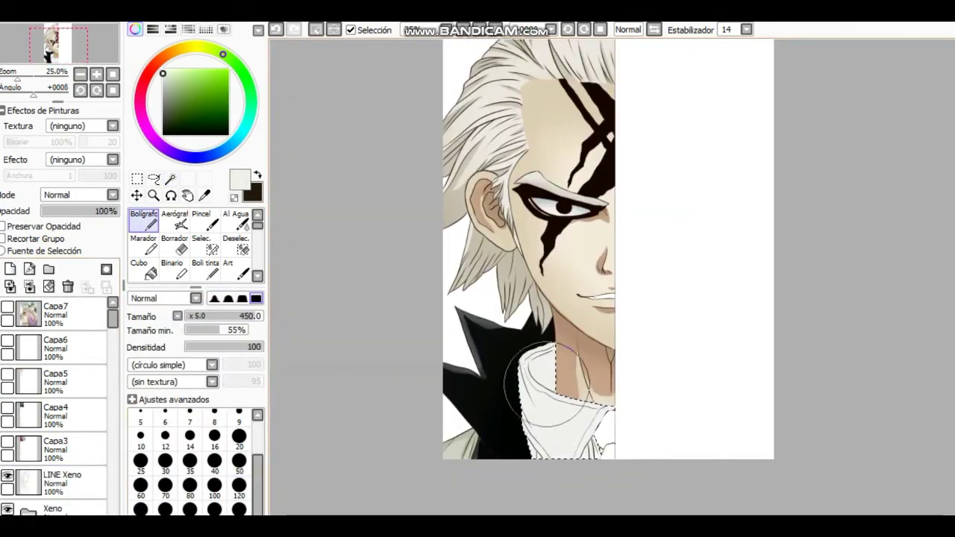
- Choose a mid grey for the shirt shadows and add a layer named "camisa sombra" above "camisa"
scroll(619, 106, "up", 2)
scroll(619, 106, "down", 2)
scroll(503, 208, "up", 3)
left_click(504, 209, "alt")
key("b")
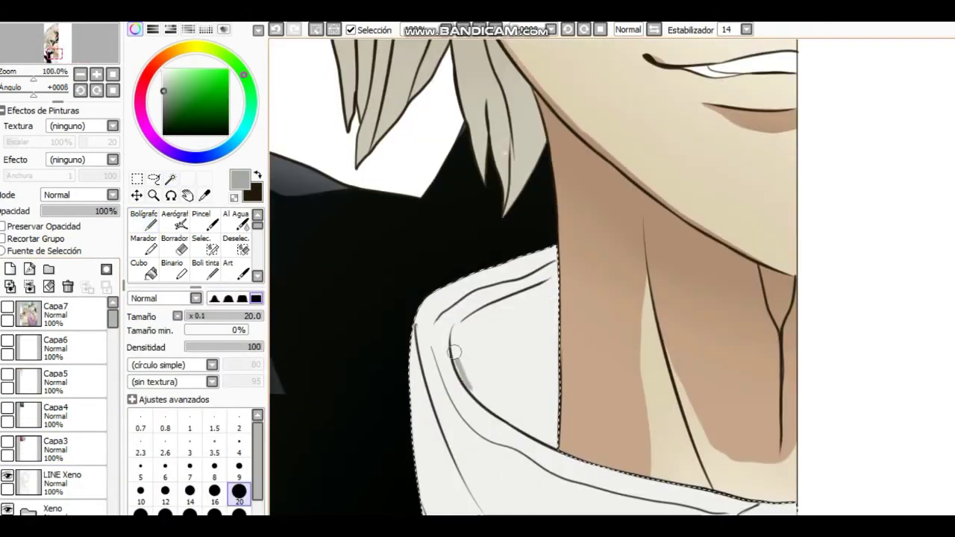
key("ctrl+z")
key("ctrl+shift+n")
double_click(71, 426)
type("camisa sombra")
key("Return")
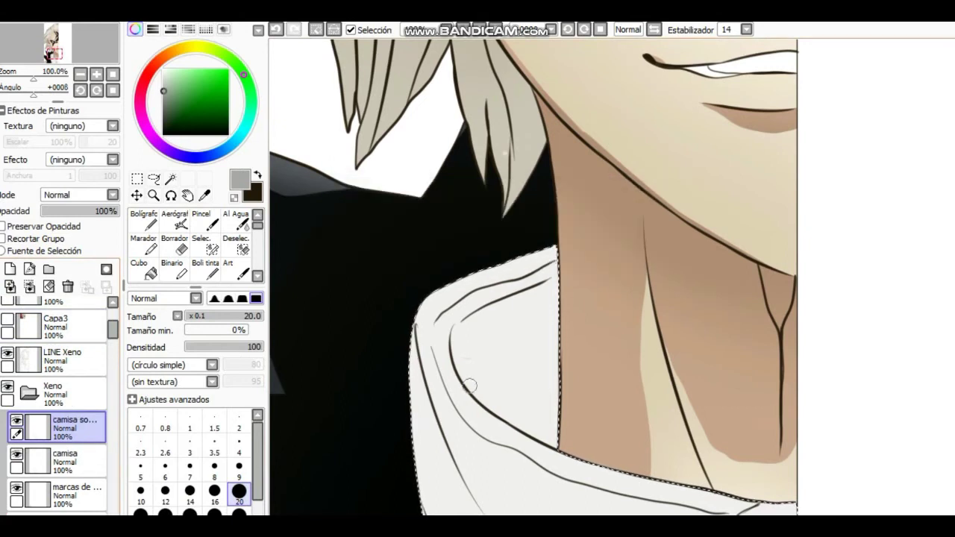
- Fill the inside of the shirt collar around the neck with grey shadow at brush size 20
left_click_drag(484, 400, 556, 442)
scroll(556, 429, "up", 1)
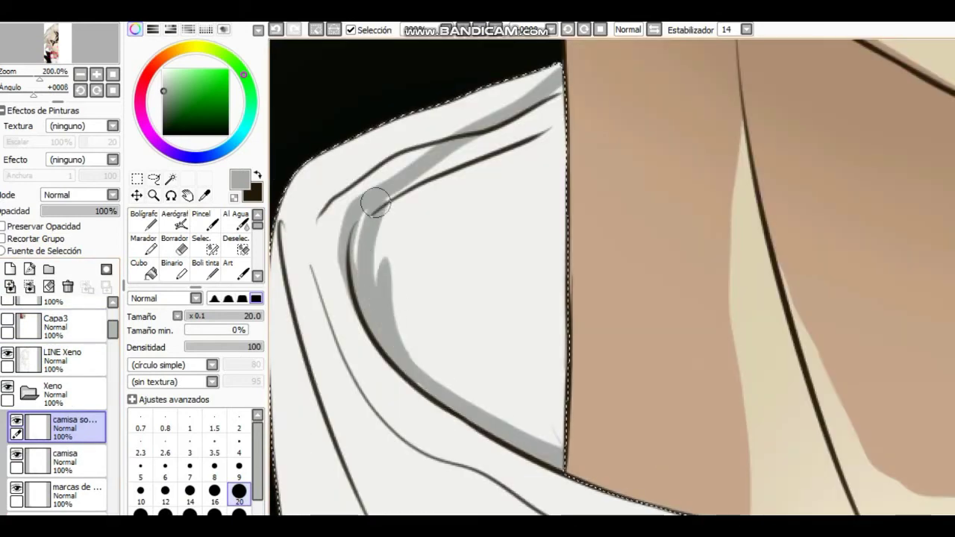
mouse_move(567, 89)
left_mouse_down()
mouse_move(535, 433)
mouse_move(549, 132)
mouse_move(498, 350)
left_mouse_up()
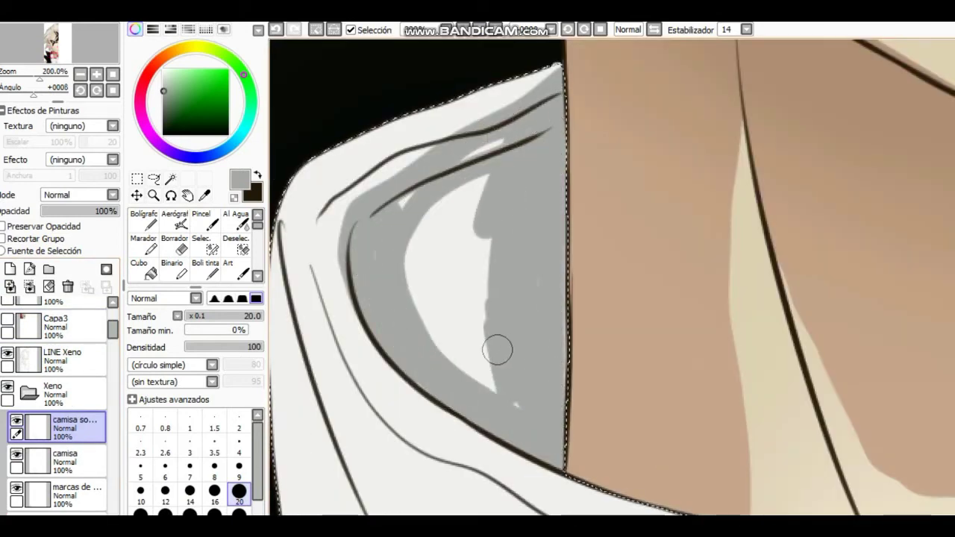
left_click_drag(463, 142, 443, 296)
scroll(472, 203, "down", 3)
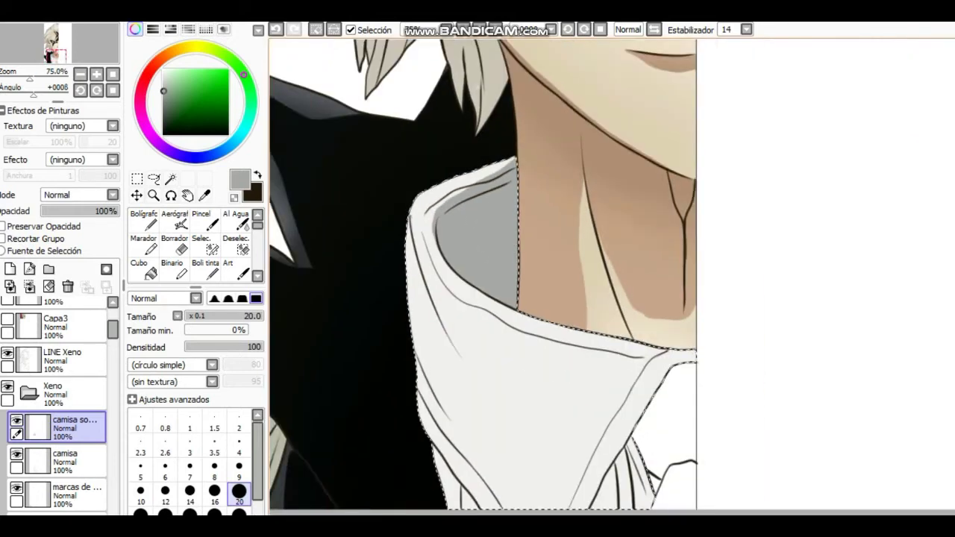
- Shade the collar's outer folds and the shirt cloth showing beneath the collar with grey
scroll(418, 283, "up", 2)
left_click_drag(345, 213, 446, 401)
scroll(332, 130, "down", 5)
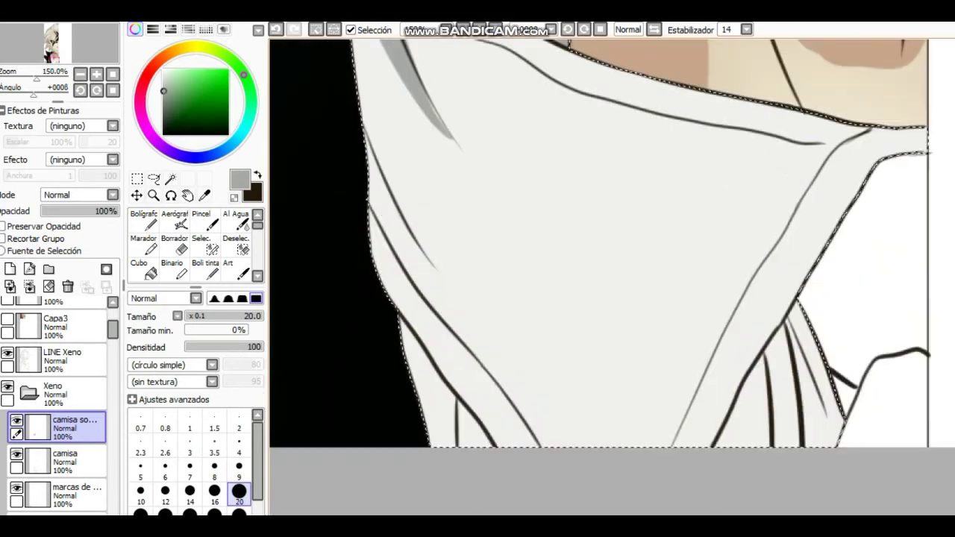
scroll(346, 105, "down", 3)
scroll(640, 247, "right", 2)
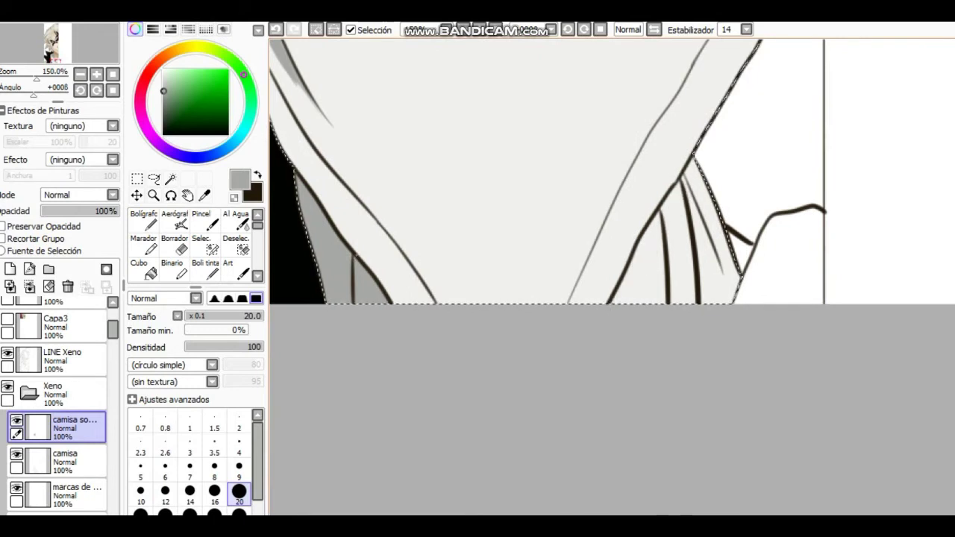
scroll(698, 201, "down", 2)
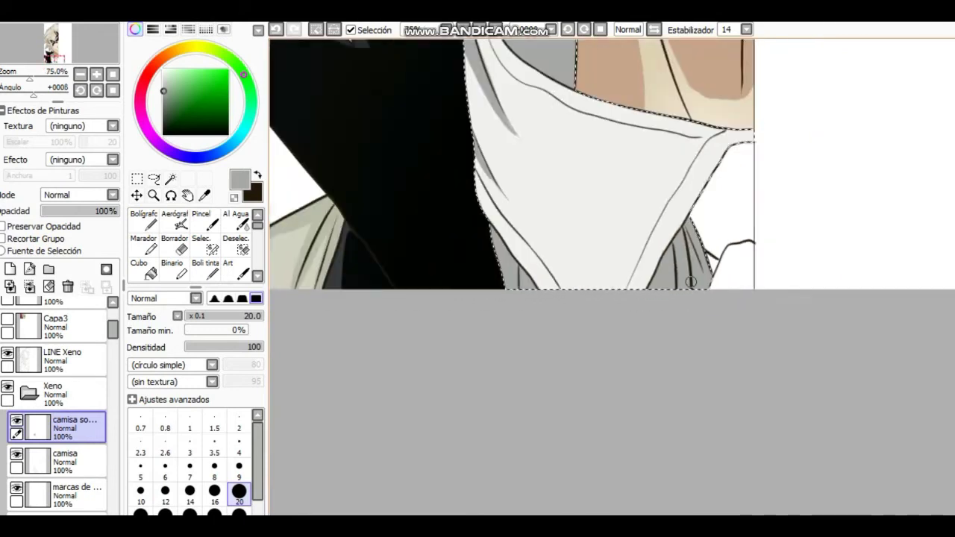
- Paint a broad grey shadow down the collar's side beside the black coat, ending in pointed folds
left_click_drag(698, 202, 583, 246)
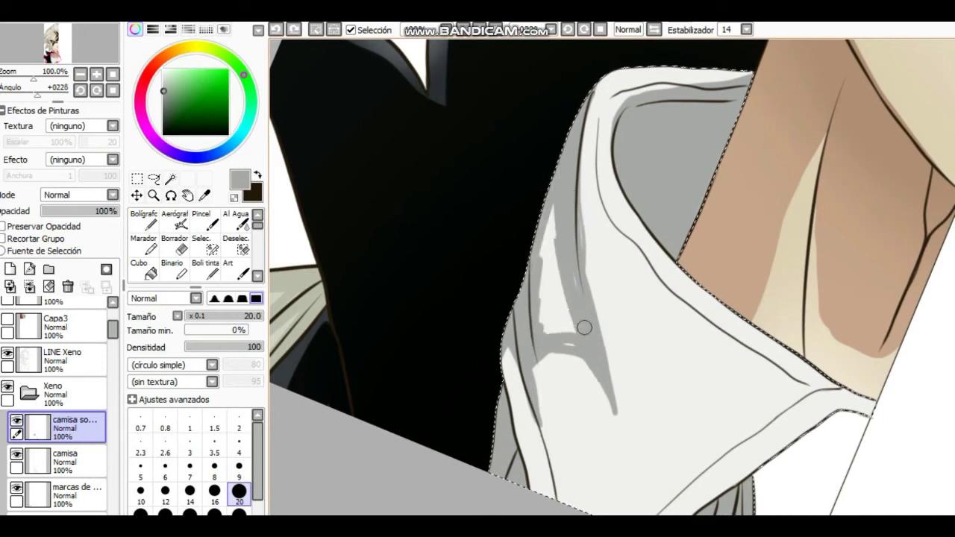
scroll(546, 318, "down", 2)
left_click_drag(592, 258, 504, 123)
scroll(573, 160, "down", 2)
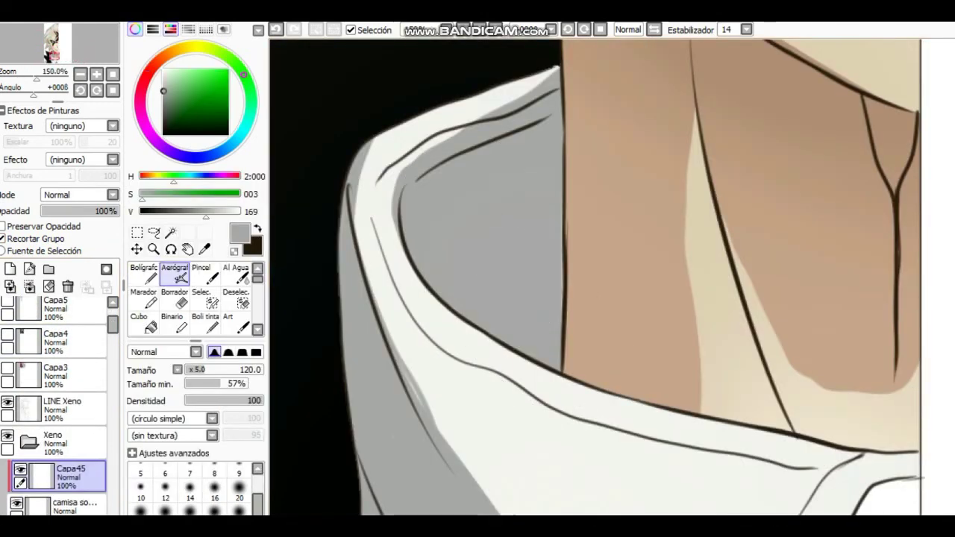
- Airbrush soft grey tones at size 120 on the layer clipped to the shirt shadows and blend them with the size 300 brush
scroll(533, 276, "down", 2)
key("b")
scroll(500, 373, "up", 3)
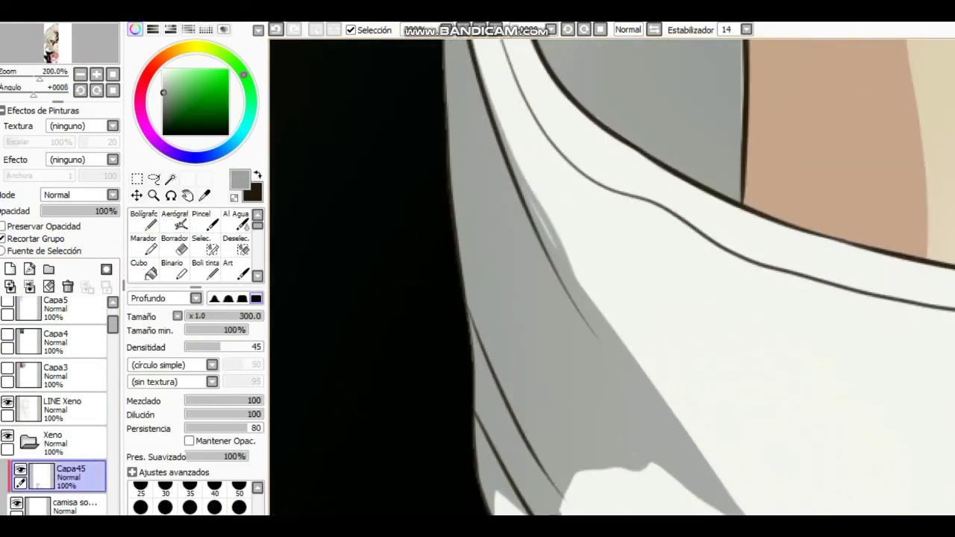
scroll(623, 157, "down", 1)
key("a")
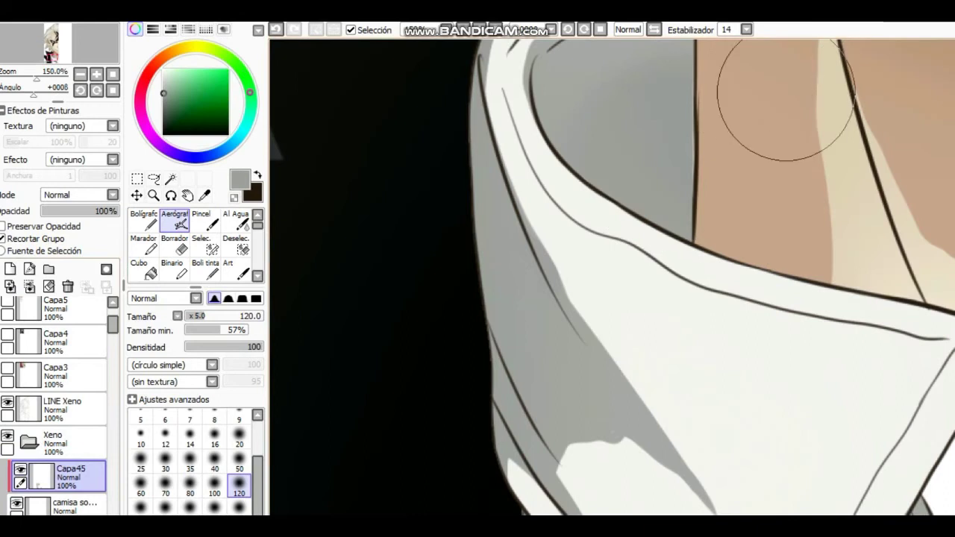
scroll(501, 239, "down", 5)
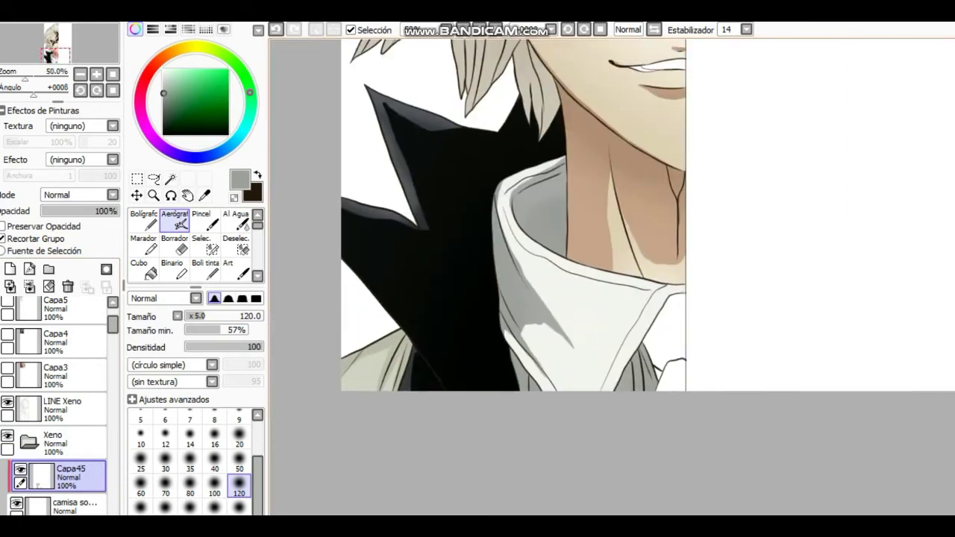
- Soften the edges of the collar shadows on the "camisa sombra" layer with the blending brush at size 9
scroll(60, 402, "down", 1)
left_click(71, 336)
key("b")
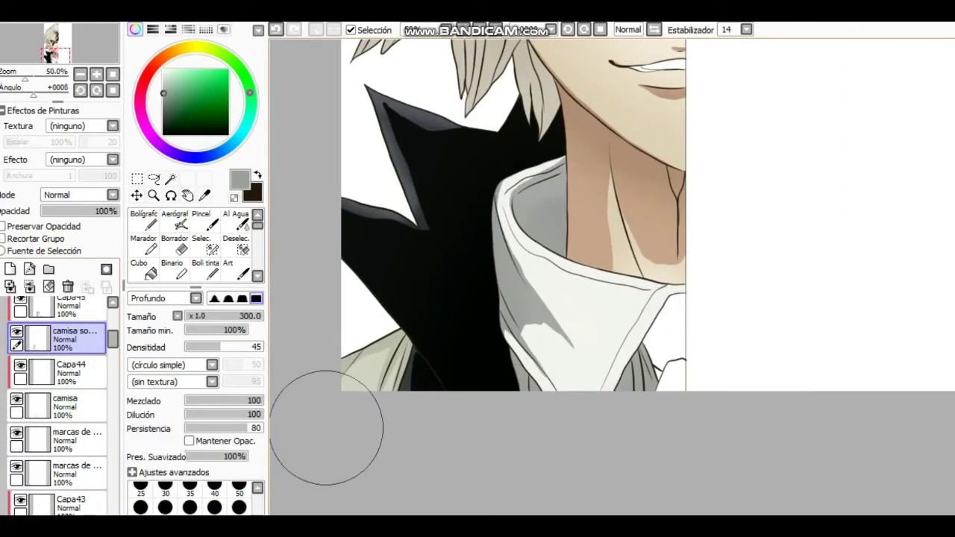
scroll(326, 422, "up", 4)
scroll(549, 280, "up", 2)
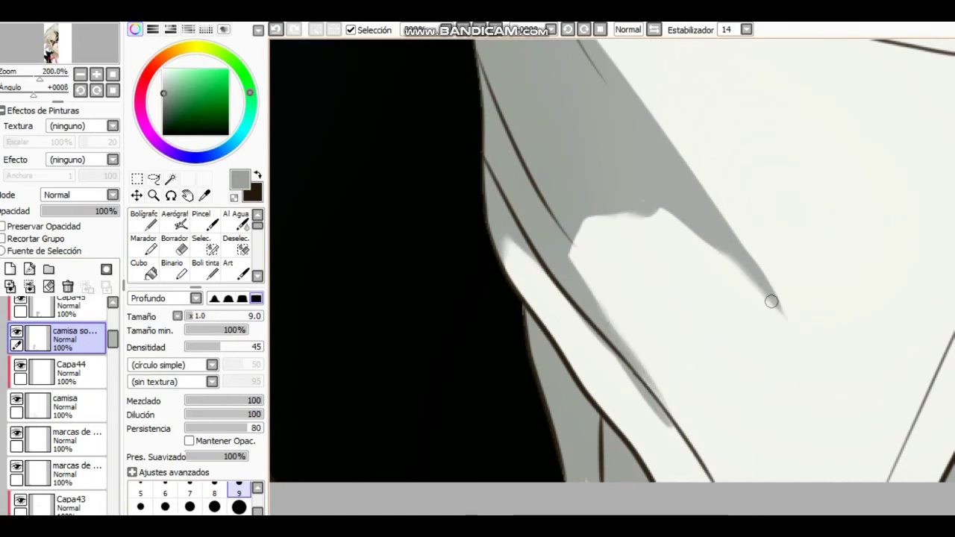
scroll(770, 301, "up", 6)
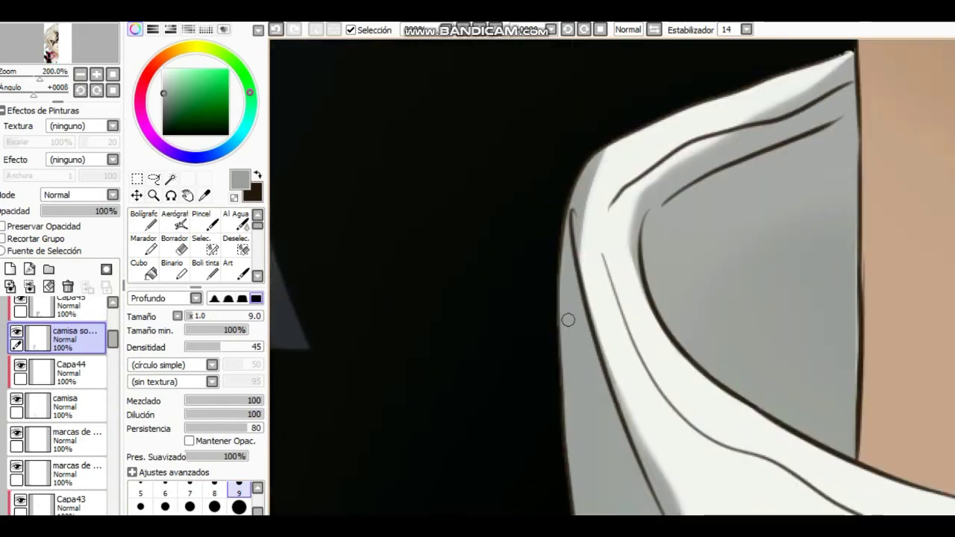
- Soften the edges of the neck and face shadows on the "Piel Sombra" layer with the blending brush at size 16
scroll(568, 319, "down", 5)
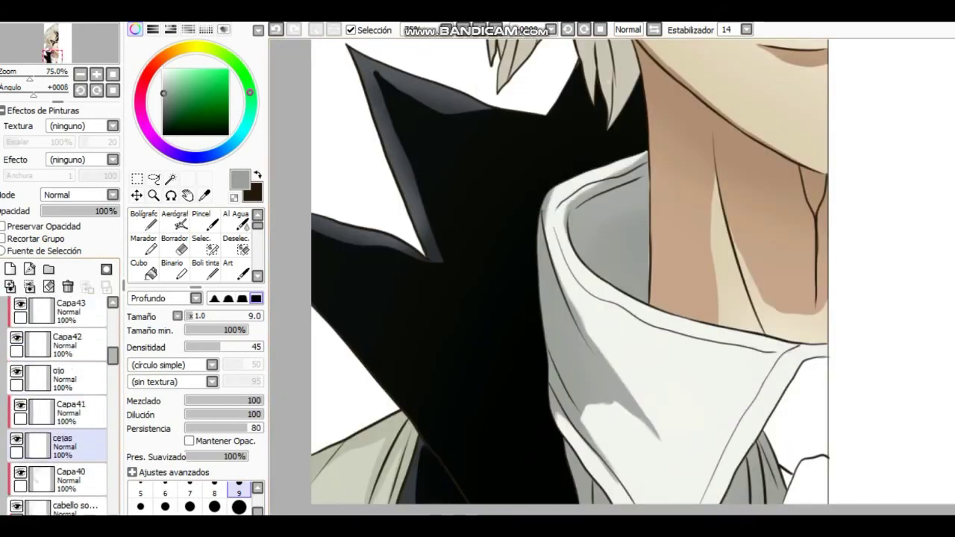
scroll(374, 270, "up", 4)
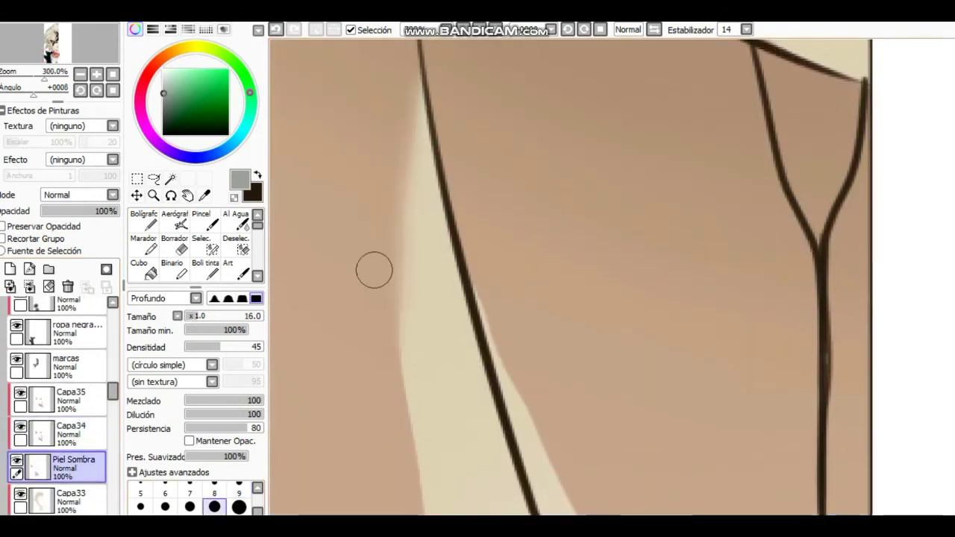
scroll(373, 271, "down", 2)
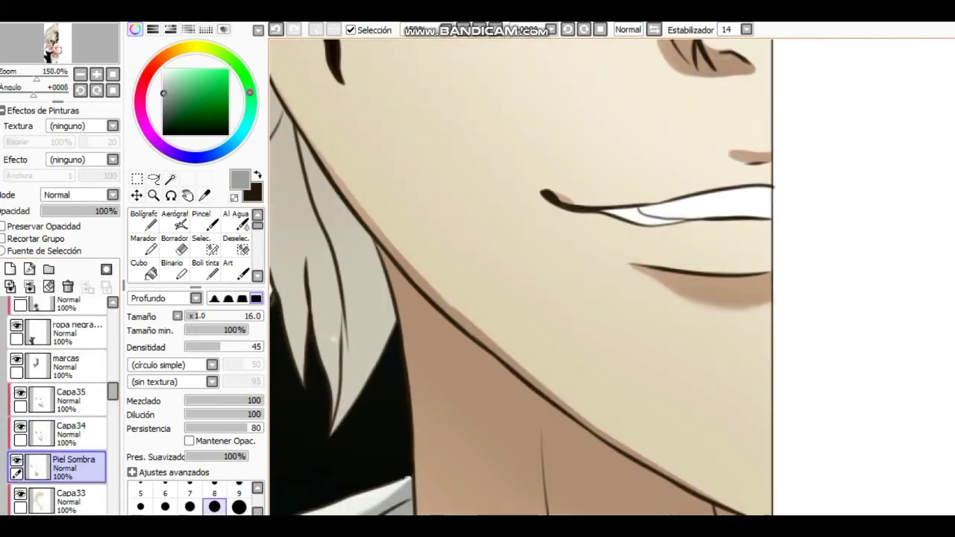
scroll(694, 312, "up", 10)
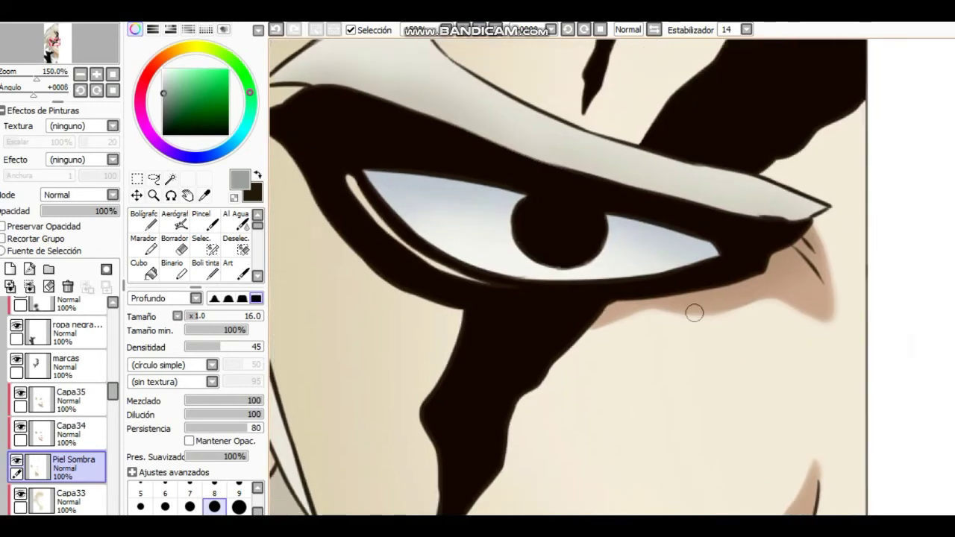
- Paint the thin skin strip inside the black eye marking with the sampled skin shadow colour and soften the ear's shadow edges
left_click(813, 294, "alt")
key("n")
key("c")
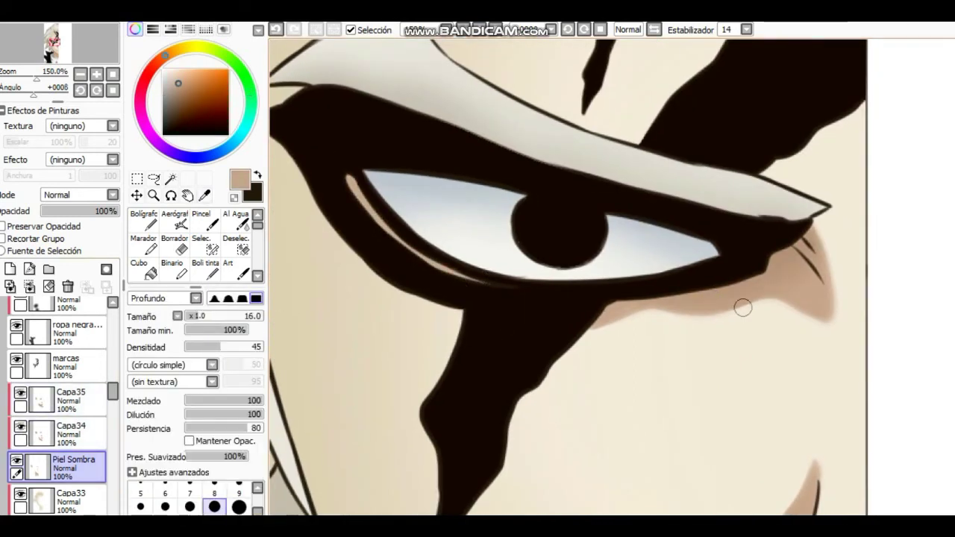
scroll(742, 309, "left", 8)
scroll(459, 301, "up", 3)
- Clean up the ink lines around the ear and the hair beside it on the "LINE Xeno" layer using the size 9 pen
scroll(59, 403, "down", 5)
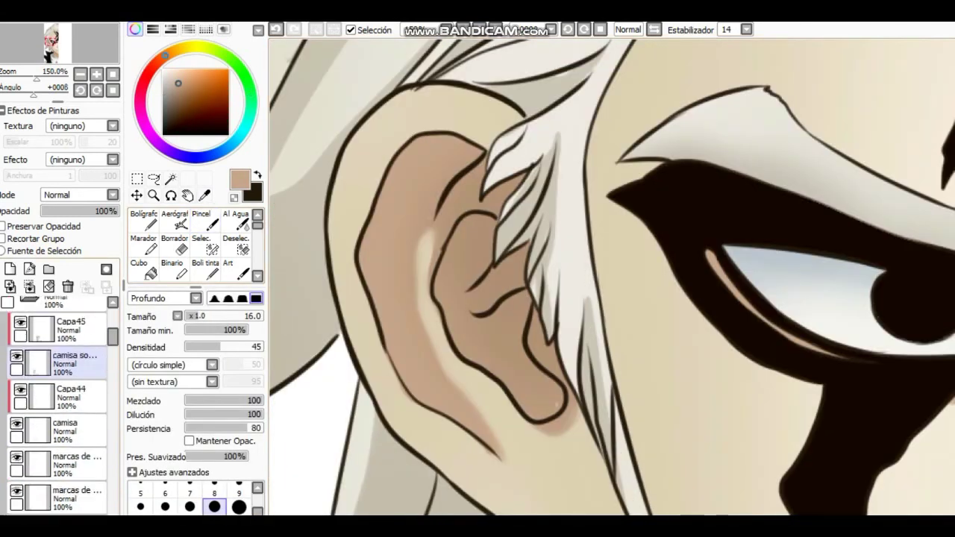
left_click(63, 407)
key("n")
scroll(612, 276, "up", 4)
scroll(612, 278, "up", 2)
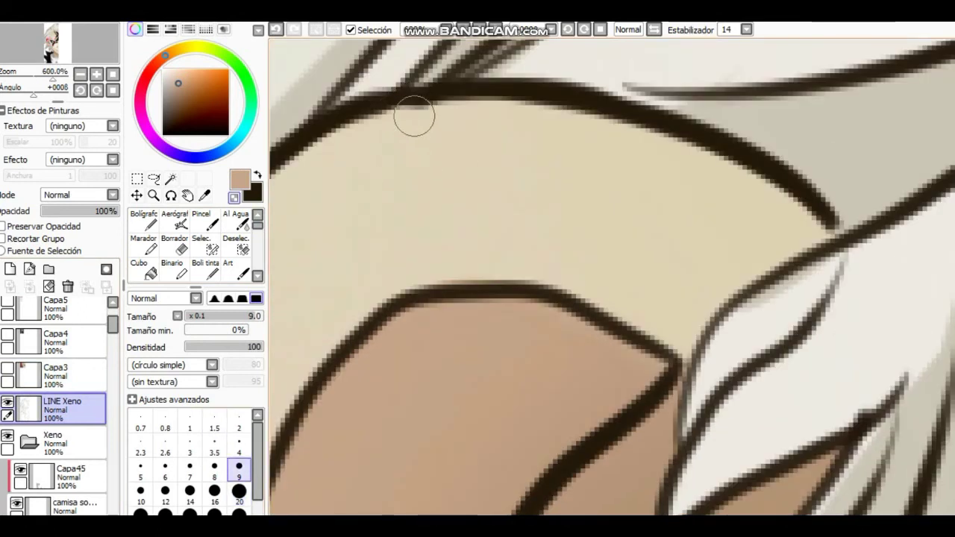
scroll(414, 115, "down", 3)
scroll(678, 341, "up", 4)
scroll(679, 341, "down", 3)
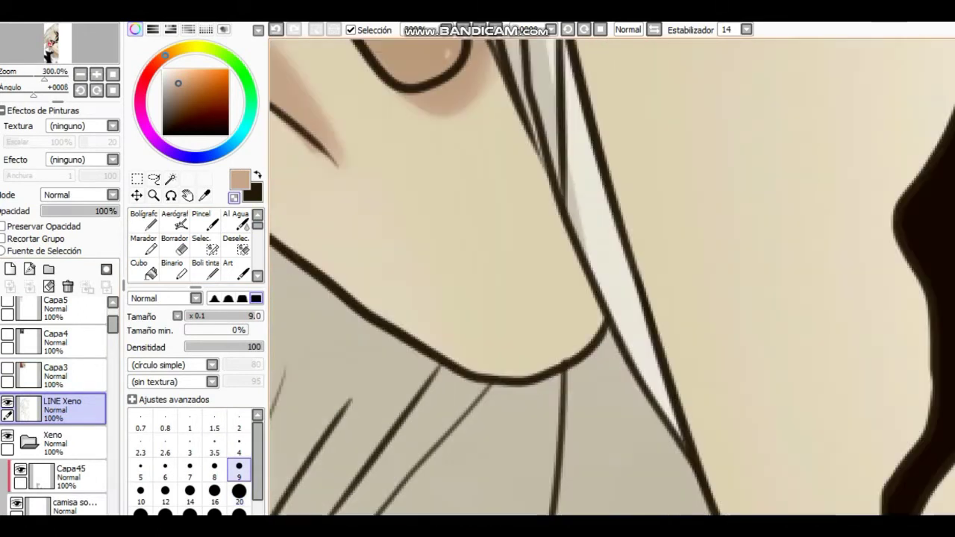
scroll(611, 276, "down", 5)
scroll(695, 179, "up", 1)
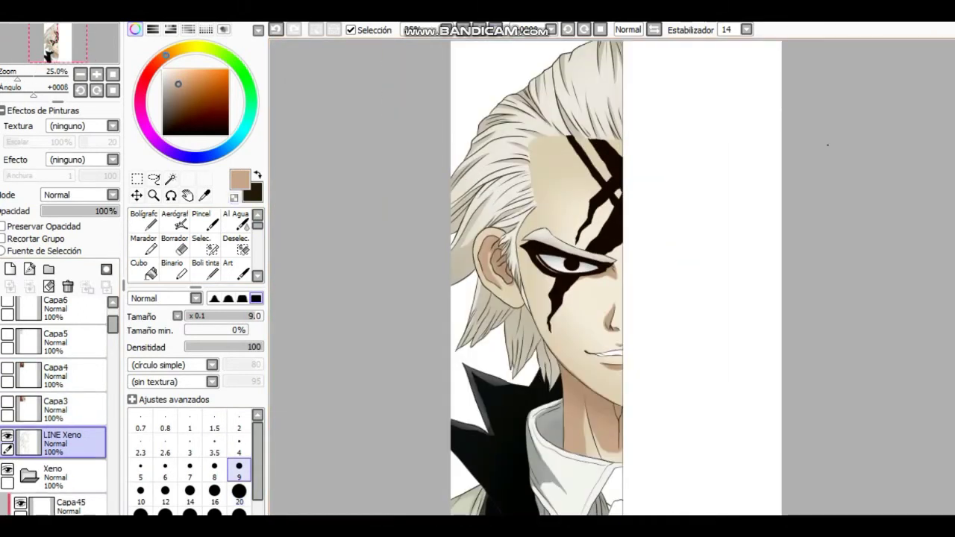
- Select the enclosed tie areas below the collar with the magic wand and add a layer named "corbata base" for them
key("w")
scroll(597, 448, "up", 5)
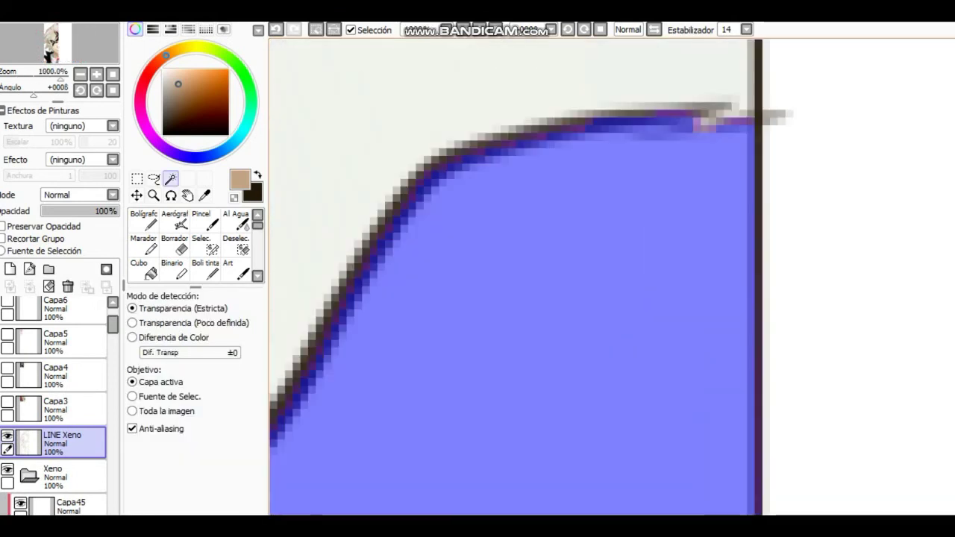
scroll(612, 276, "down", 6)
left_click(67, 437)
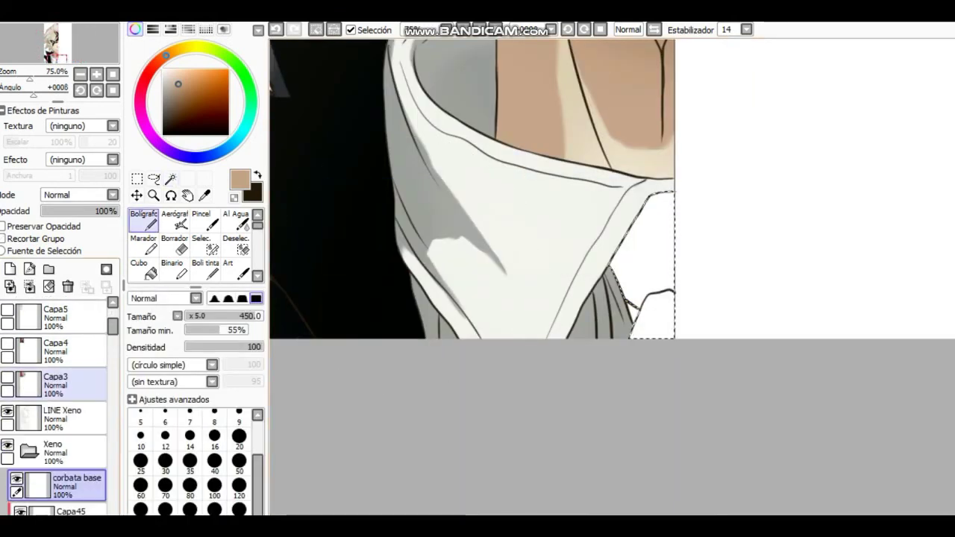
- Sample red from the reference image, hide that image, and fill the selected tie with the colour on the "corbata base" layer
scroll(578, 185, "down", 4)
scroll(580, 185, "up", 6)
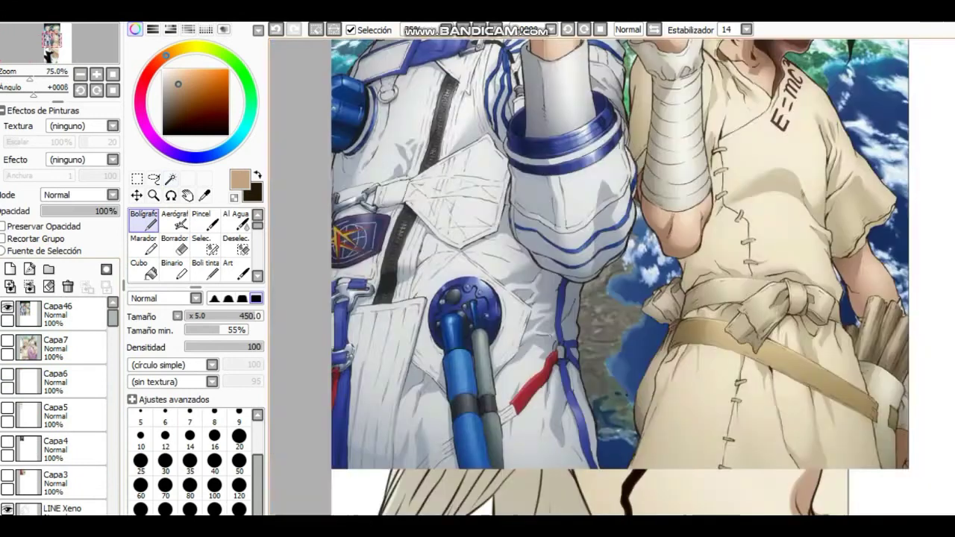
left_click(597, 276, "alt")
left_click(7, 306)
scroll(514, 405, "down", 3)
left_click_drag(514, 405, 520, 298)
- Add a separate layer above the tie base and name it as the tie's shadow layer, beginning with "corbata so"
left_click(10, 269)
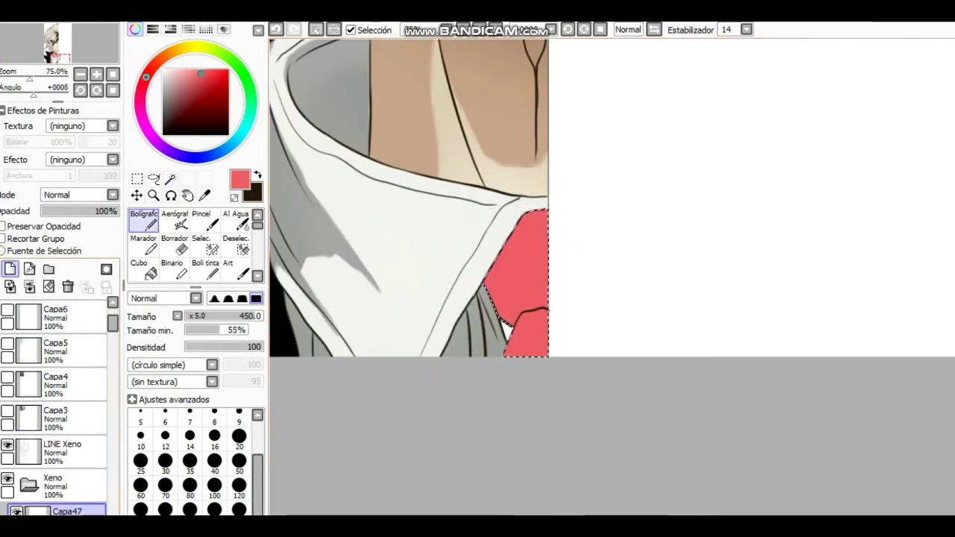
double_click(67, 441)
type("corbata so...")
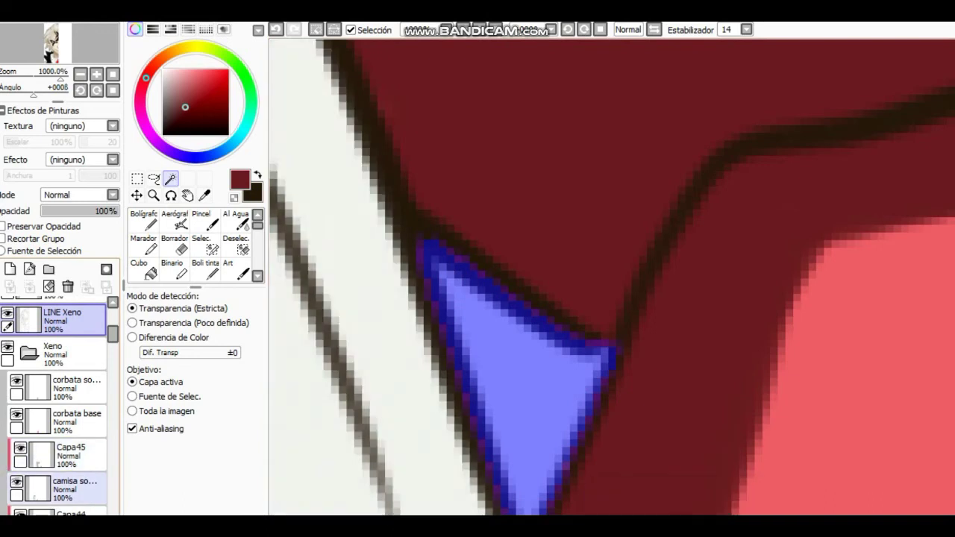
- Fill the shirt gap beside the tie on the "camisa sombra" layer, and airbrush and blend red tones on the tie at size 120
left_click(75, 486)
key("n")
scroll(491, 341, "down", 10)
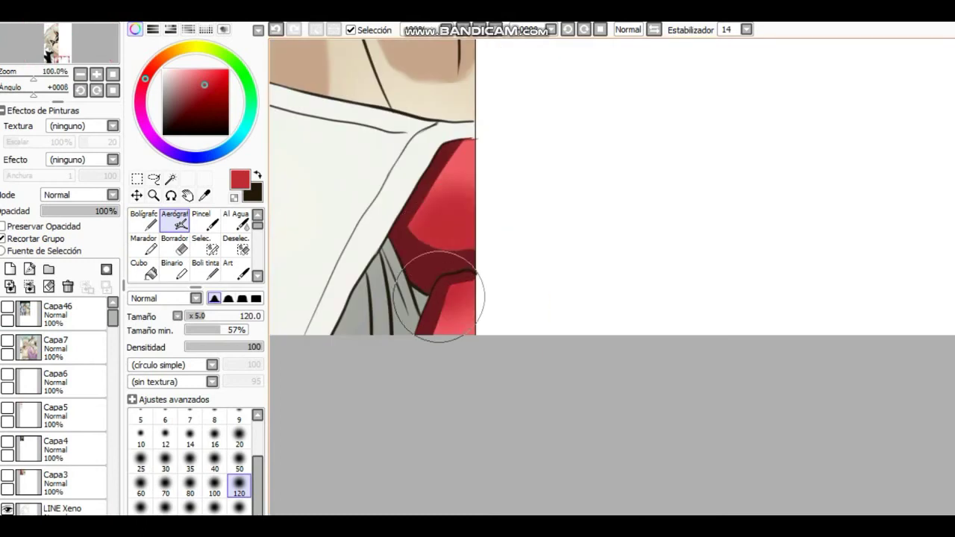
key("b")
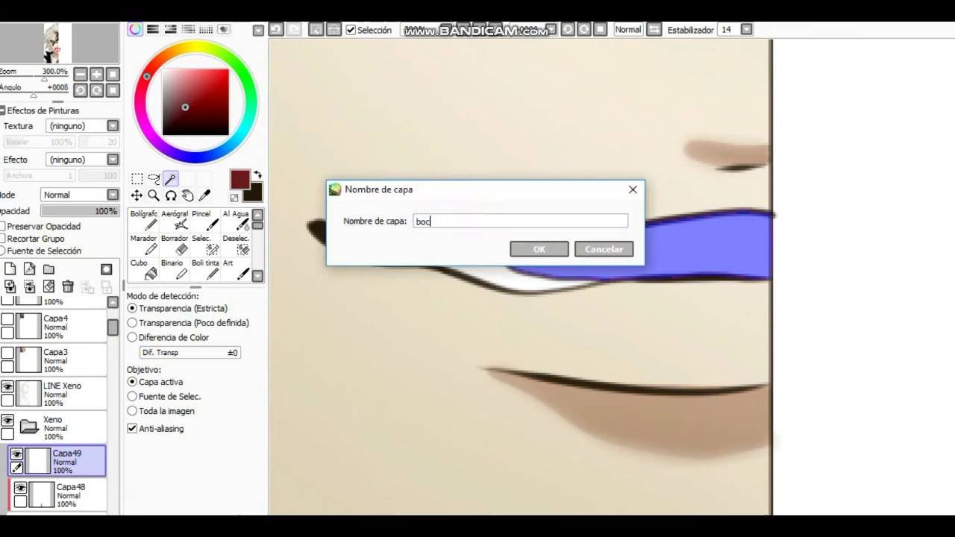
- Name the mouth layer "boca" and airbrush light grey shading onto the selected upper teeth at size 50
type("a")
key("Return")
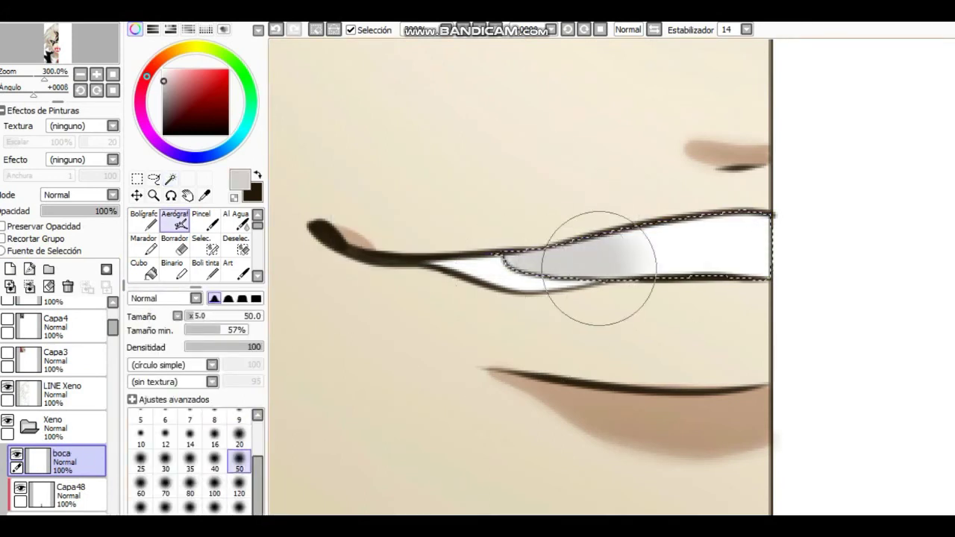
- Paint a soft lilac background behind Xeno on its own layer and blend it with the blending brush at size 500
key("b")
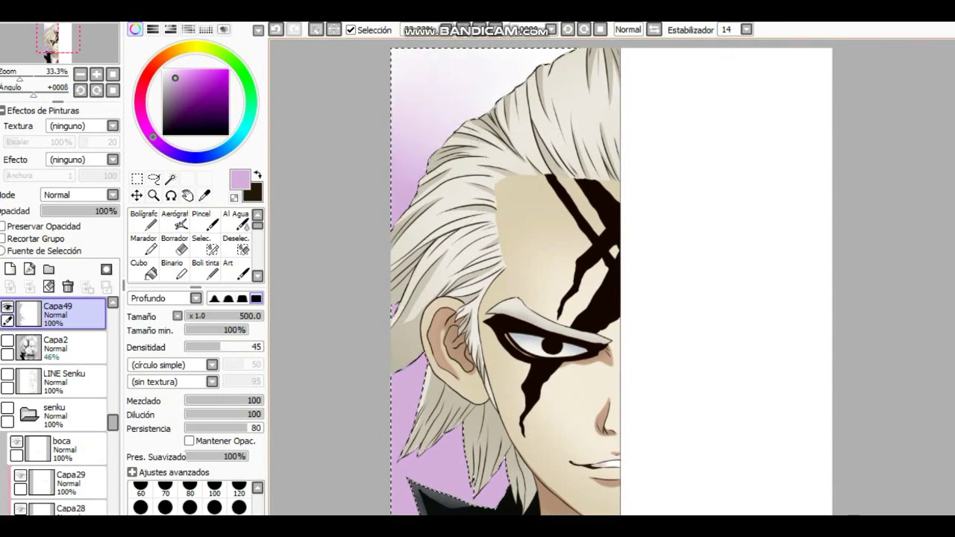
scroll(445, 287, "down", 2)
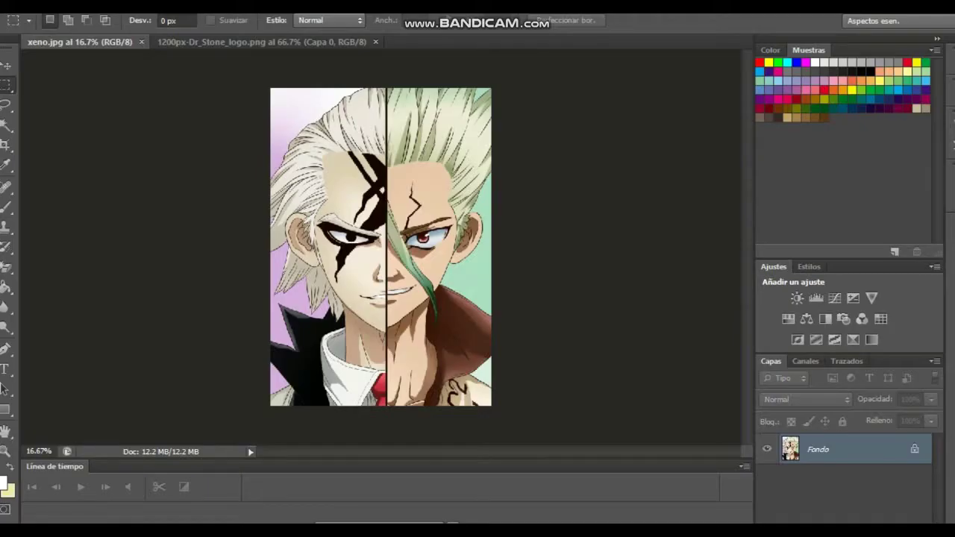
- Switch to Photoshop, paste the Dr. STONE logo into xeno.jpg, and scale and place it across the lower part of the portrait
key("ctrl+v")
key("ctrl+t")
left_click_drag(426, 231, 478, 358)
key("Return")
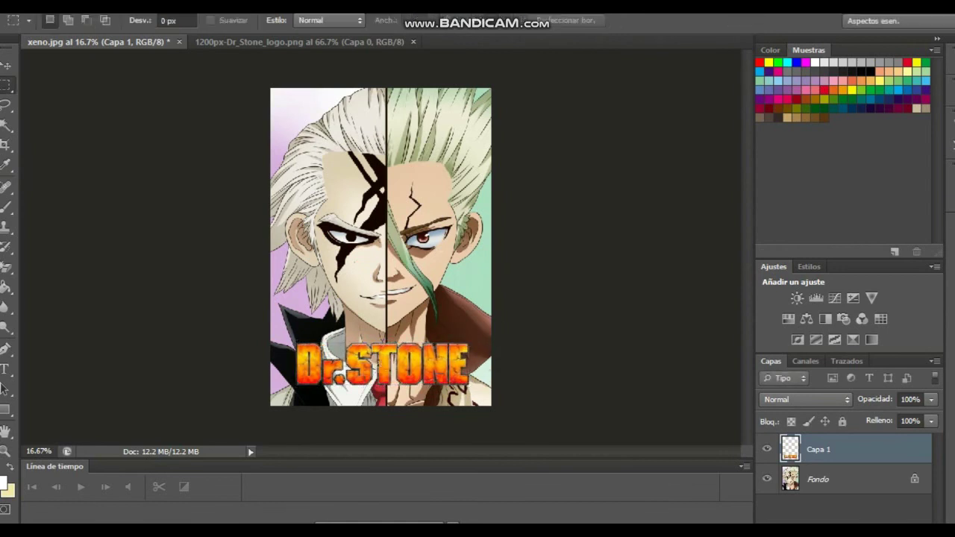
- Add the artist's signature as 92 pt Flood Std text on the pale background above Xeno's hair
key("t")
left_click(290, 108)
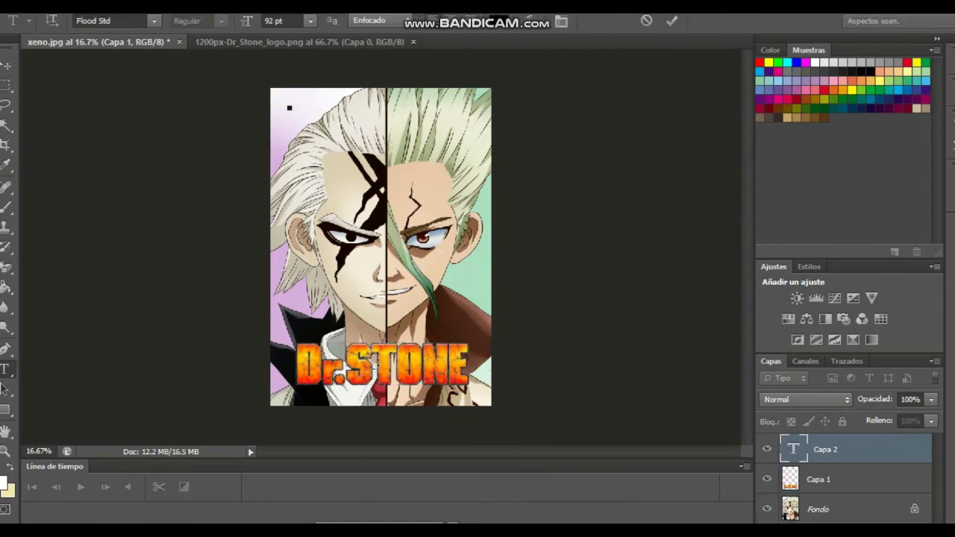
key("ctrl+t")
left_click(484, 220)
left_click(294, 99)
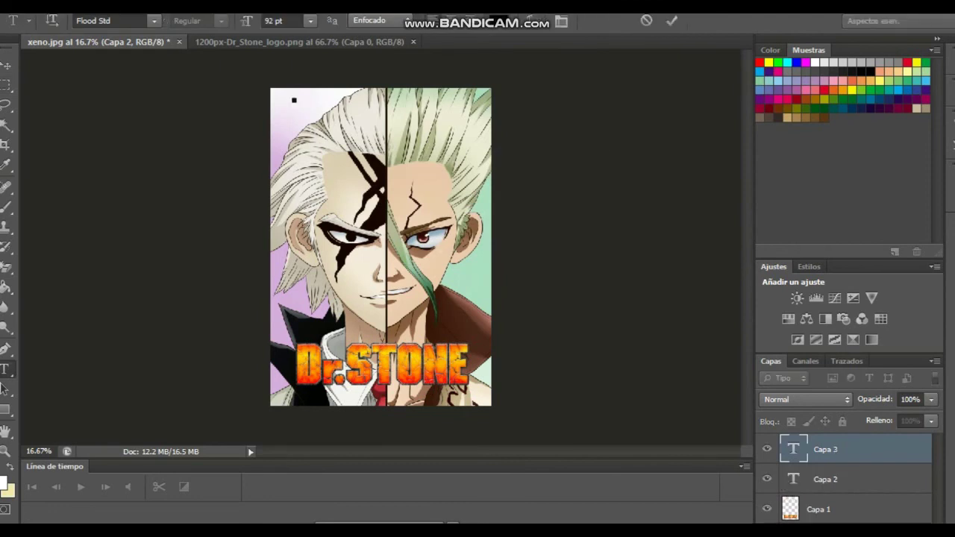
- Scale the signature text and fit it into the upper-left corner of the picture
key("ctrl+t")
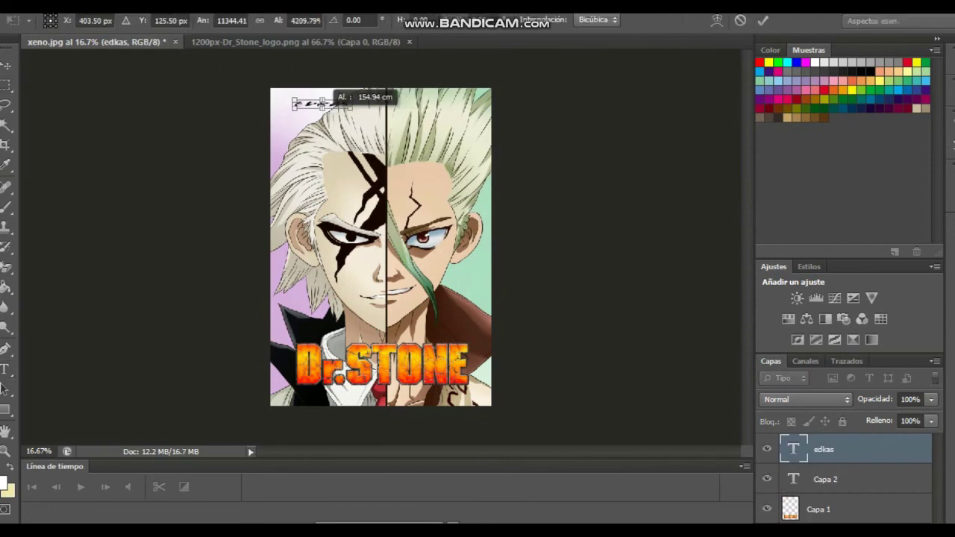
left_click(312, 97, "ctrl")
left_click_drag(357, 132, 307, 110)
key("Return")
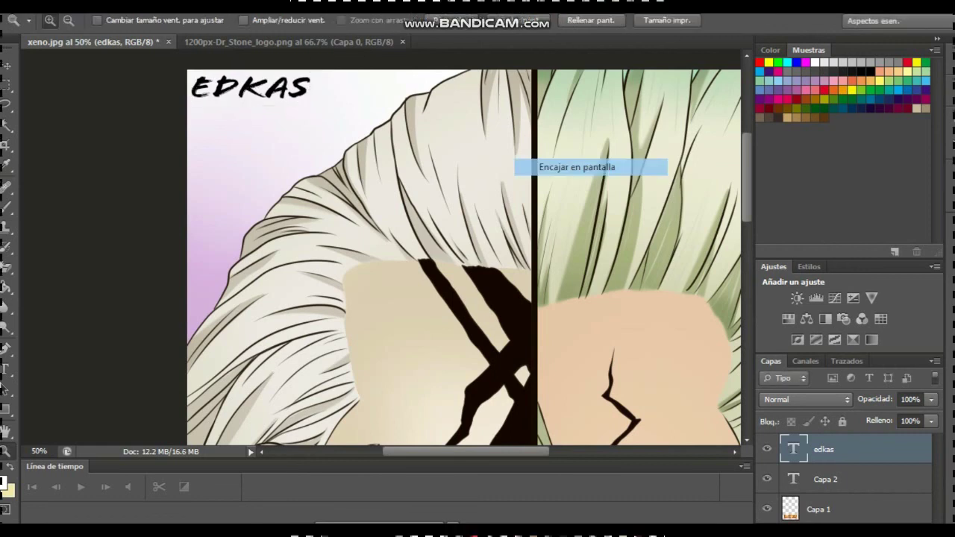